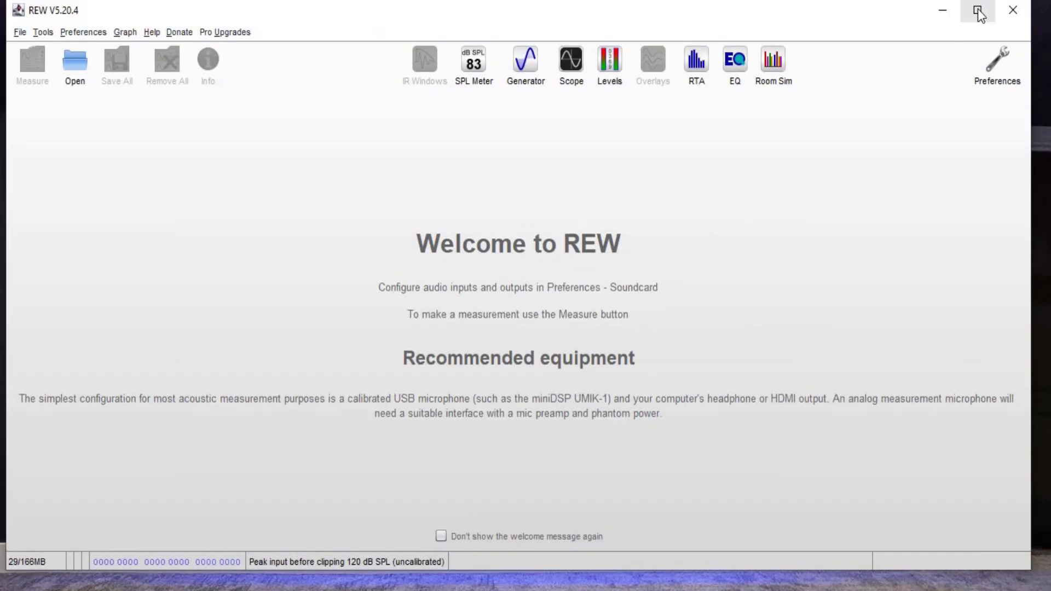
Step: Maximize the REW window on its Welcome screen and bring up the Preferences menu
left_click(979, 11)
left_click(78, 25)
Step: Switch the soundcard driver to Java with Default Device for output and input, checking Cal Files
left_click(103, 45)
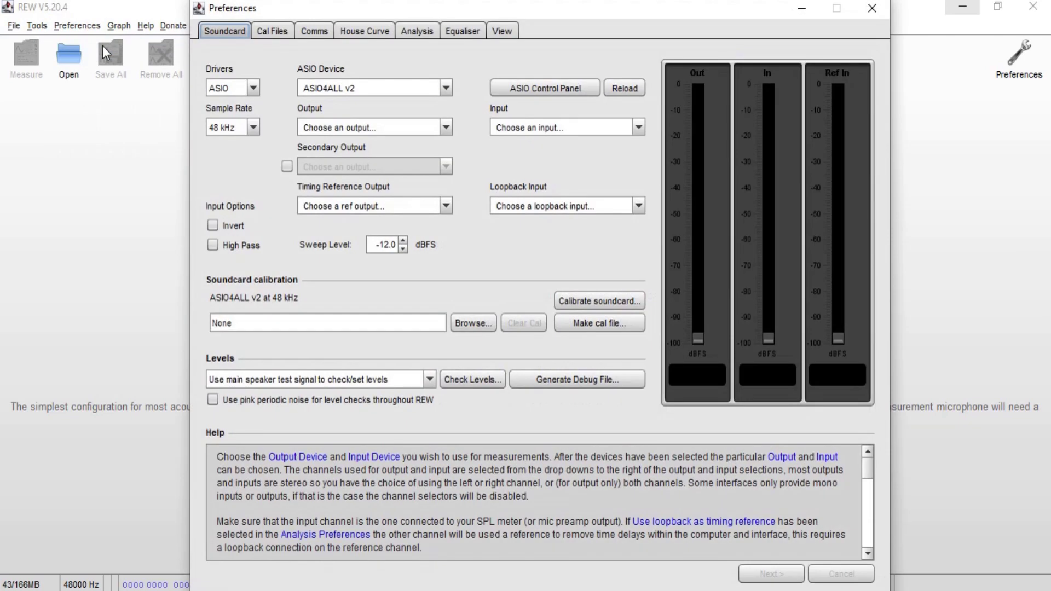
left_click(254, 90)
left_click(241, 112)
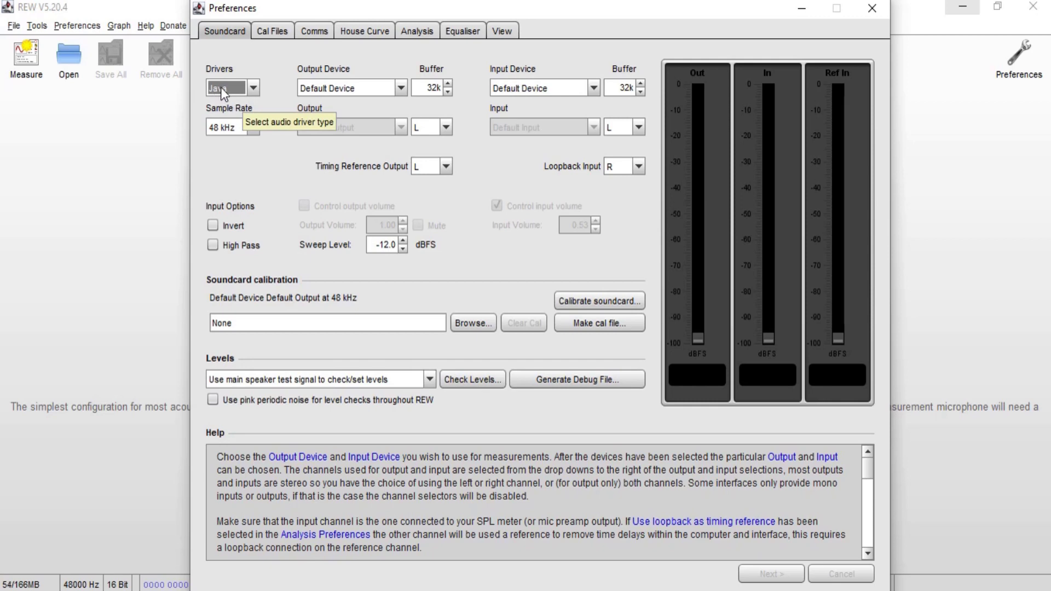
left_click(347, 88)
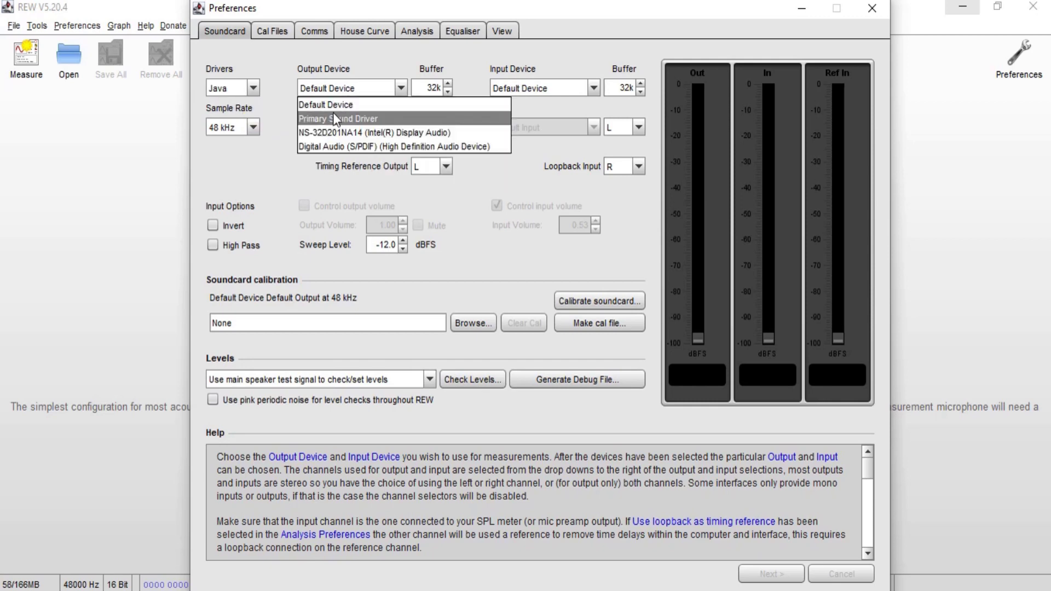
left_click(348, 89)
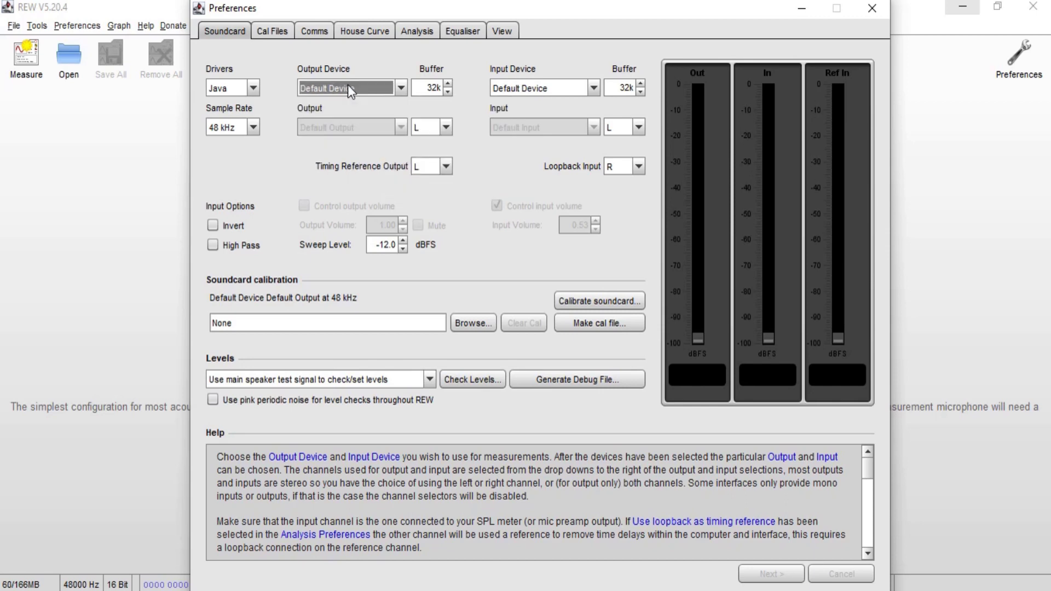
left_click(541, 88)
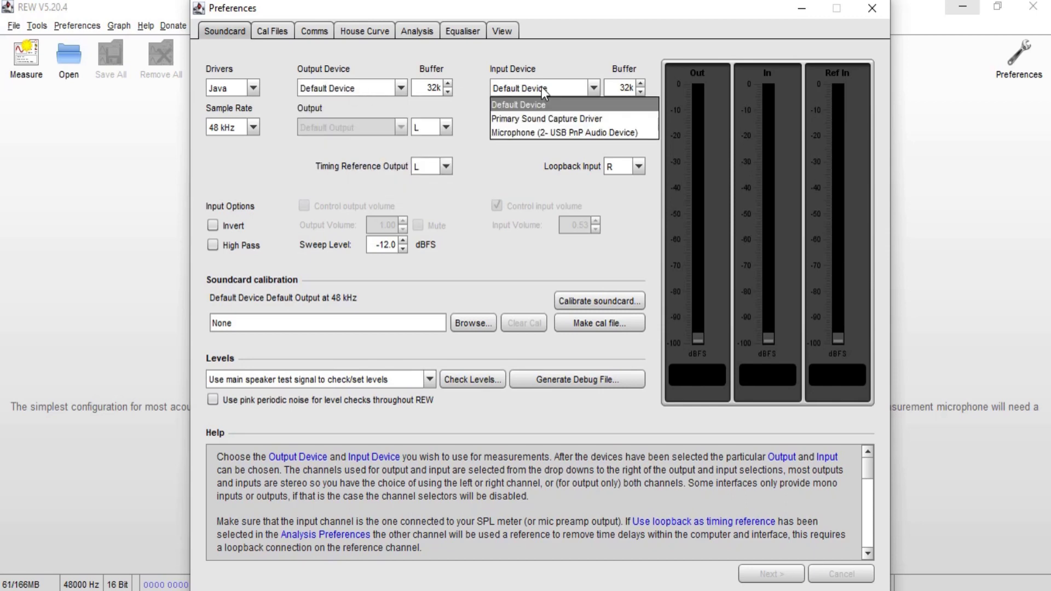
left_click(542, 89)
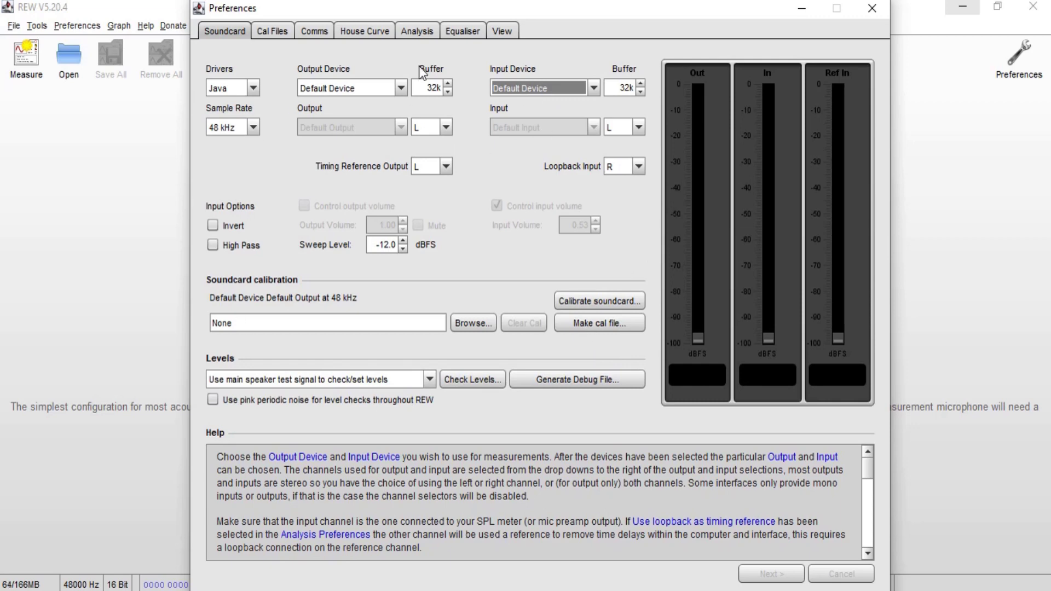
left_click(279, 31)
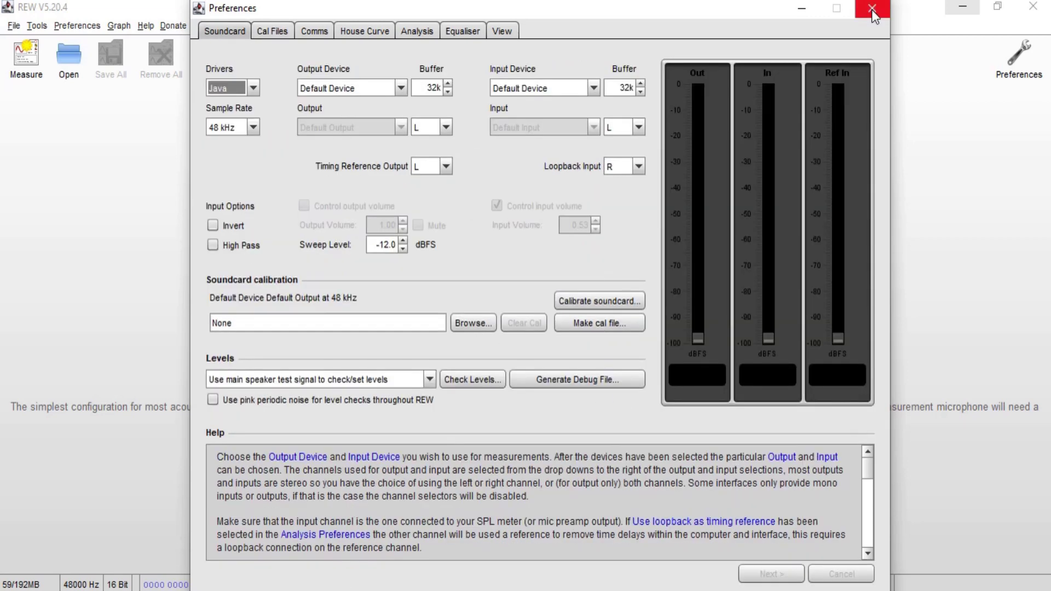
left_click(872, 8)
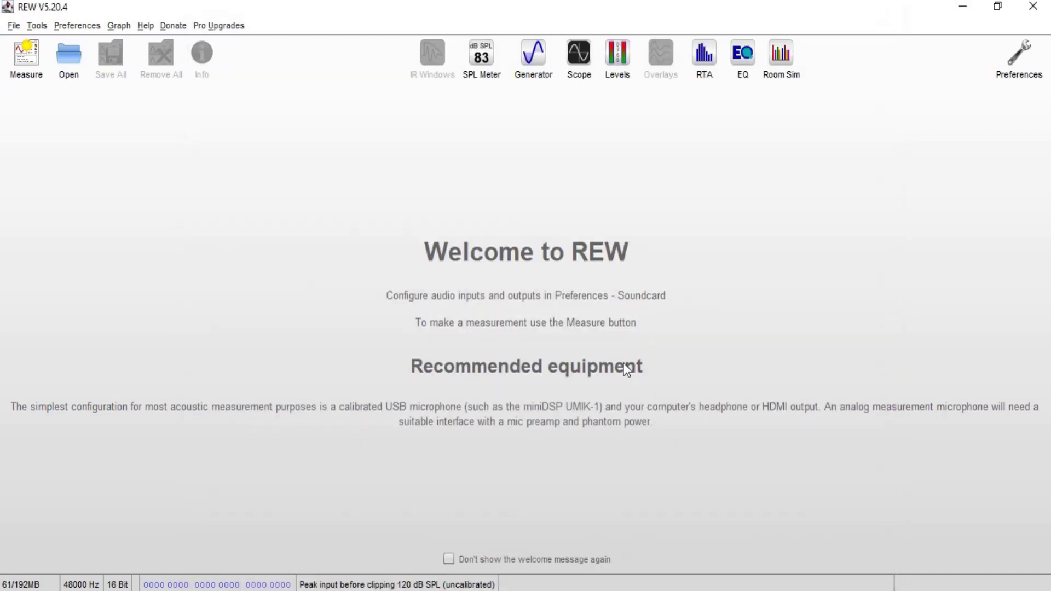
Step: Begin a new 10–250 Hz sweep measurement despite the calibration warning, outputting on L+R
left_click(36, 60)
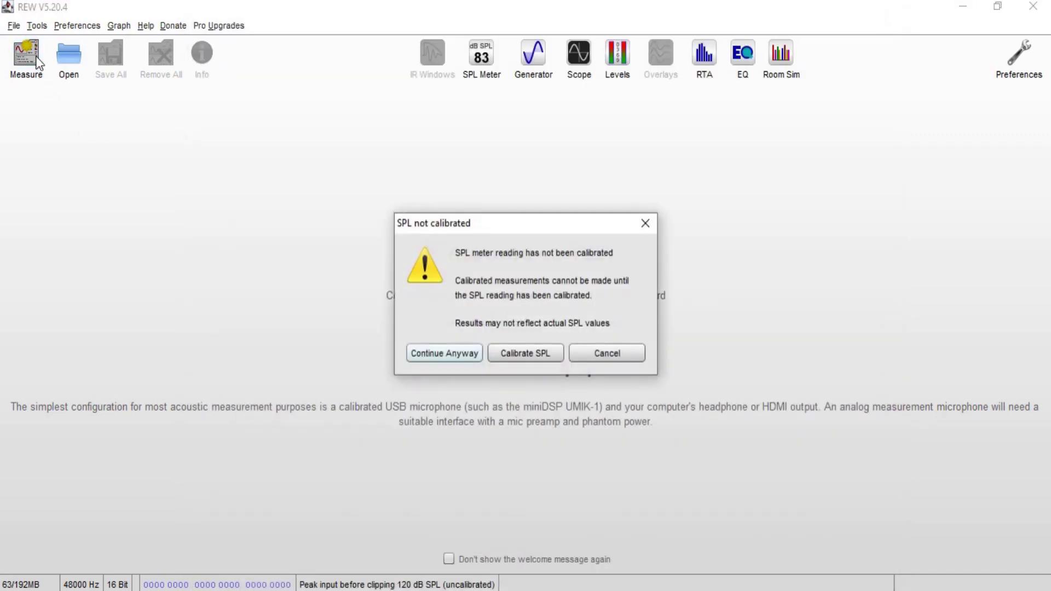
key("Return")
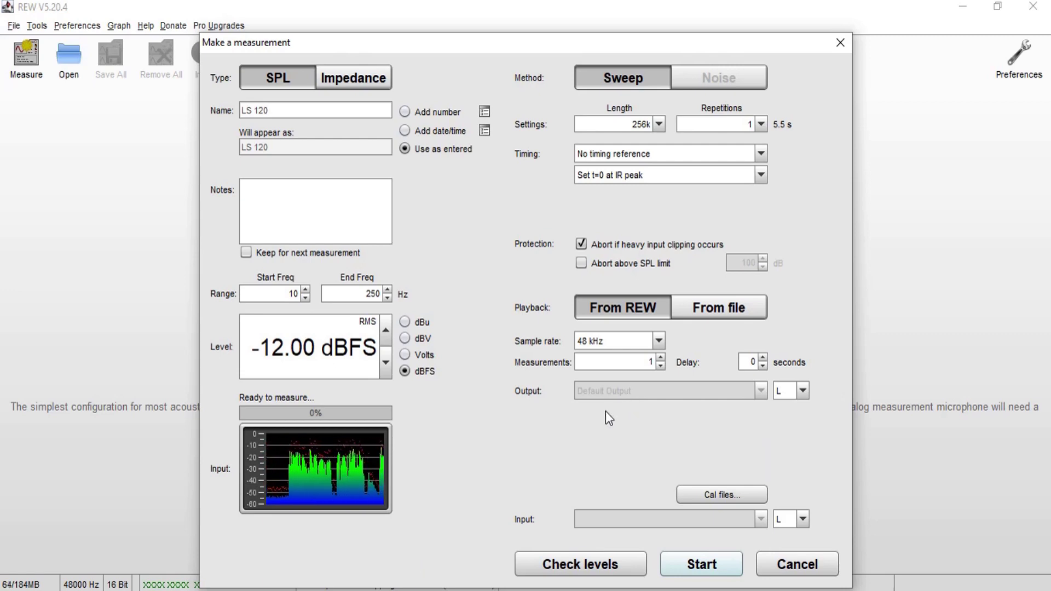
left_click(803, 391)
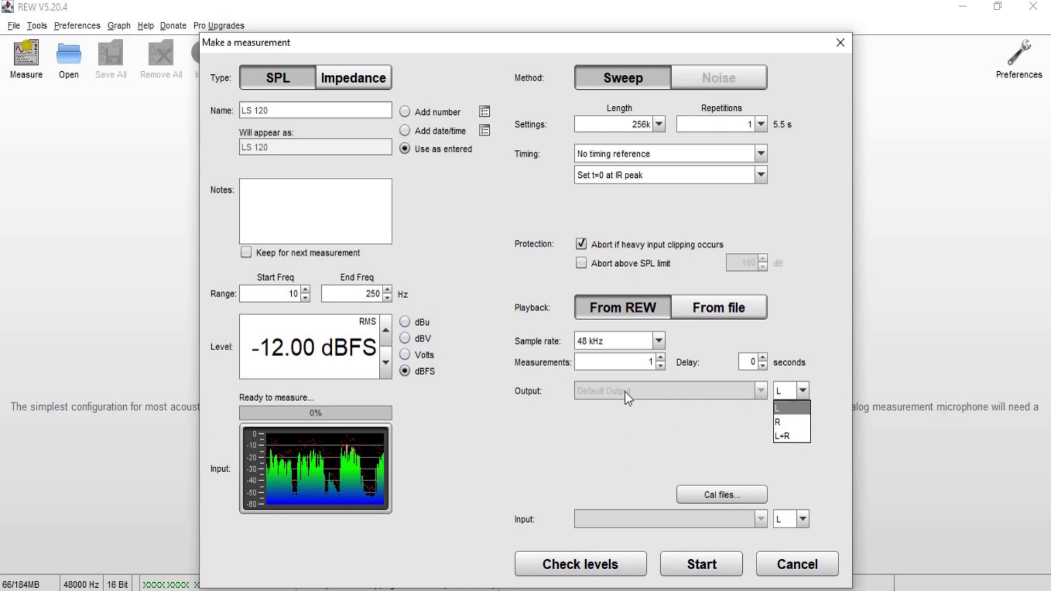
left_click(789, 436)
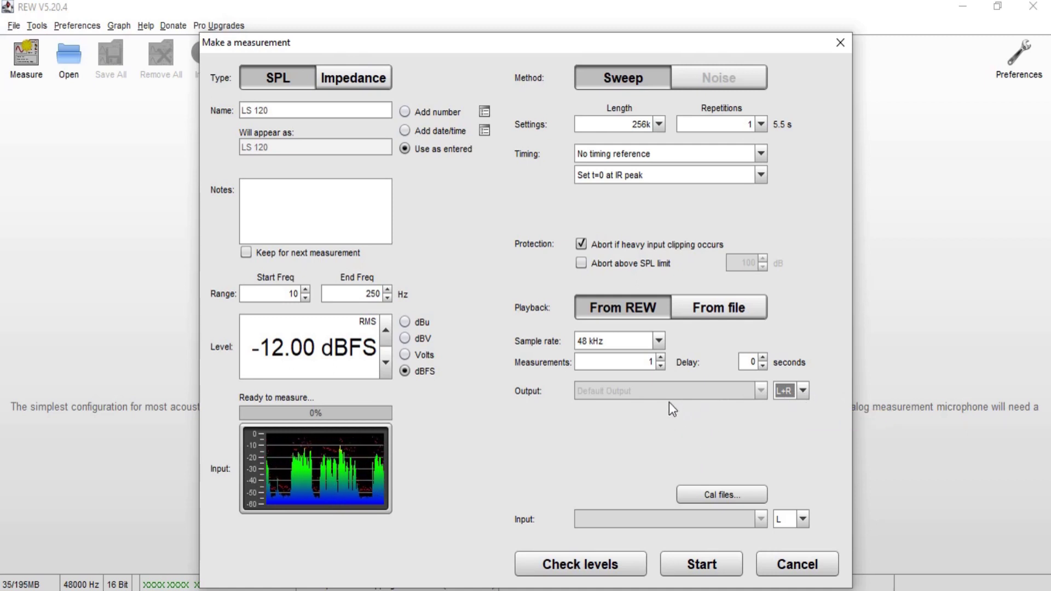
Step: Name the measurement 'Sub 60', run the sweep, and begin another measurement
key("Delete")
key("Delete")
key("Delete")
key("Delete")
key("Delete")
key("Delete")
type("Sub 60")
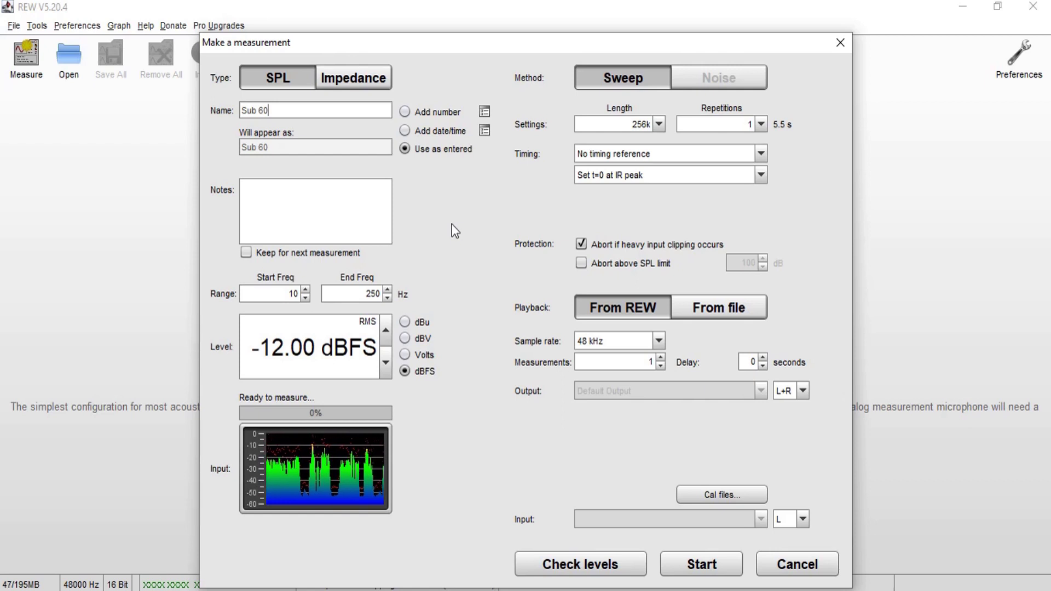
left_click(712, 561)
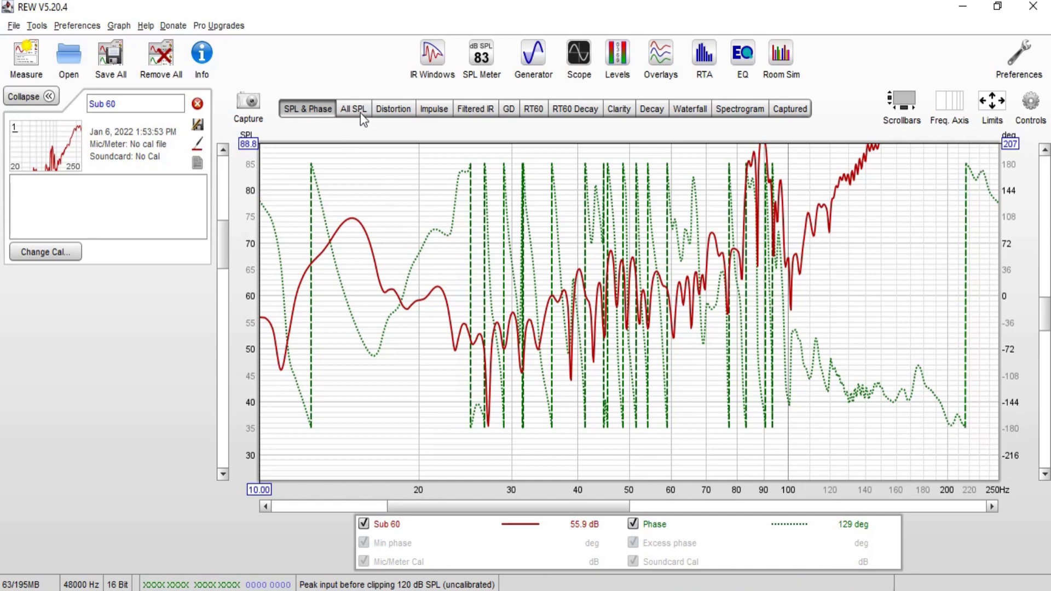
key("alt+m")
Step: Rename the new measurement 'Sub 80' then 'Sub 90', cancel it, and minimize REW
type("Sub 80")
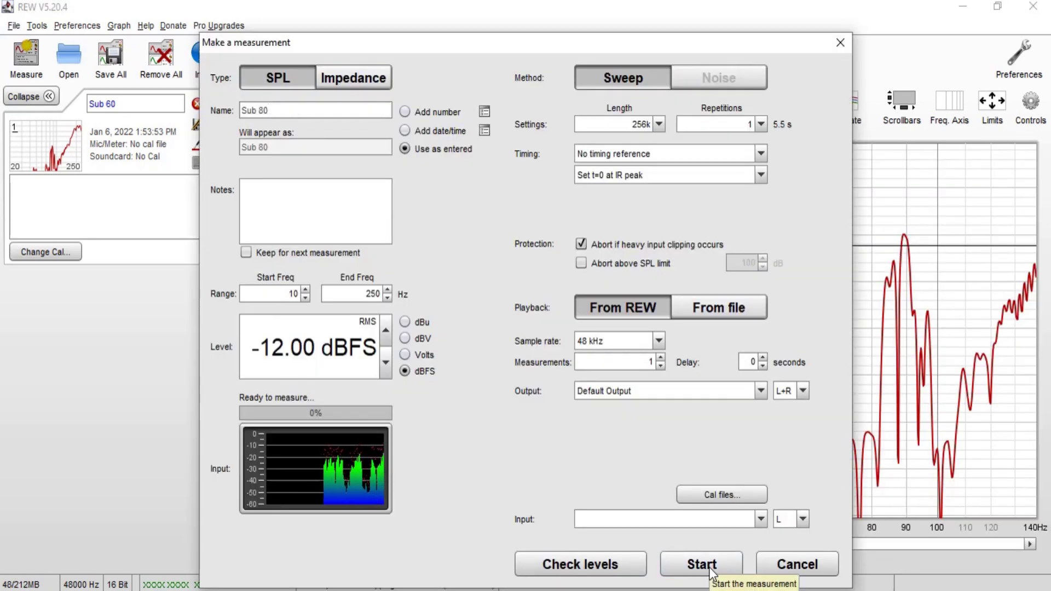
double_click(278, 111)
type("90")
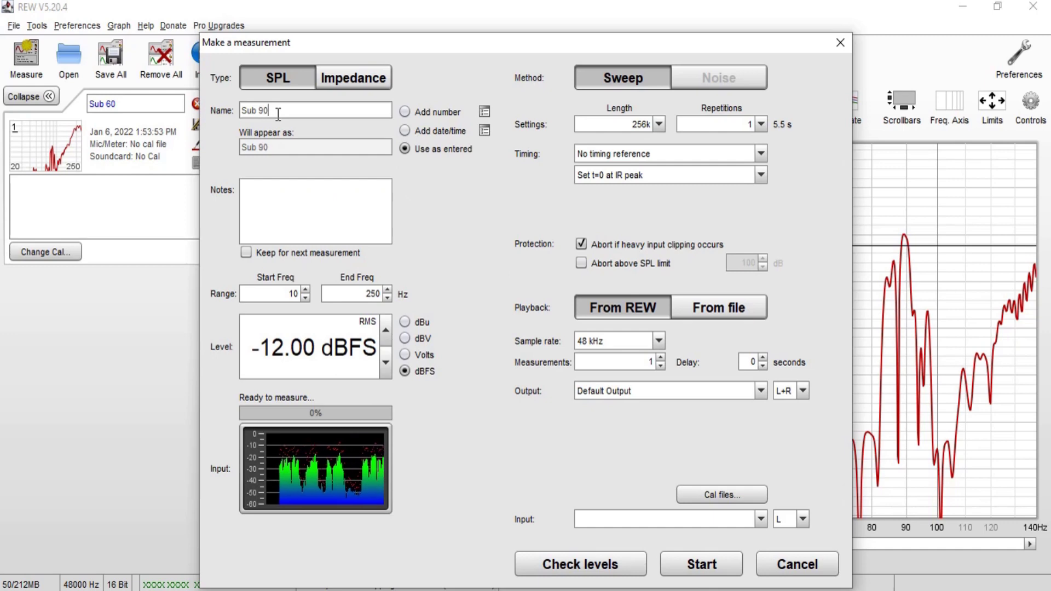
left_click(802, 567)
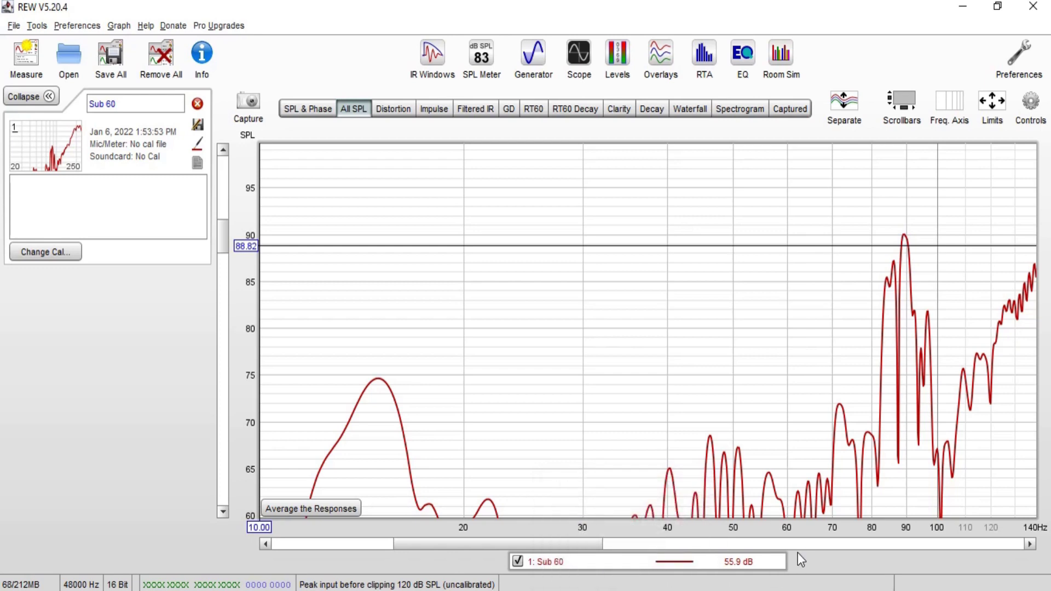
mouse_move(637, 587)
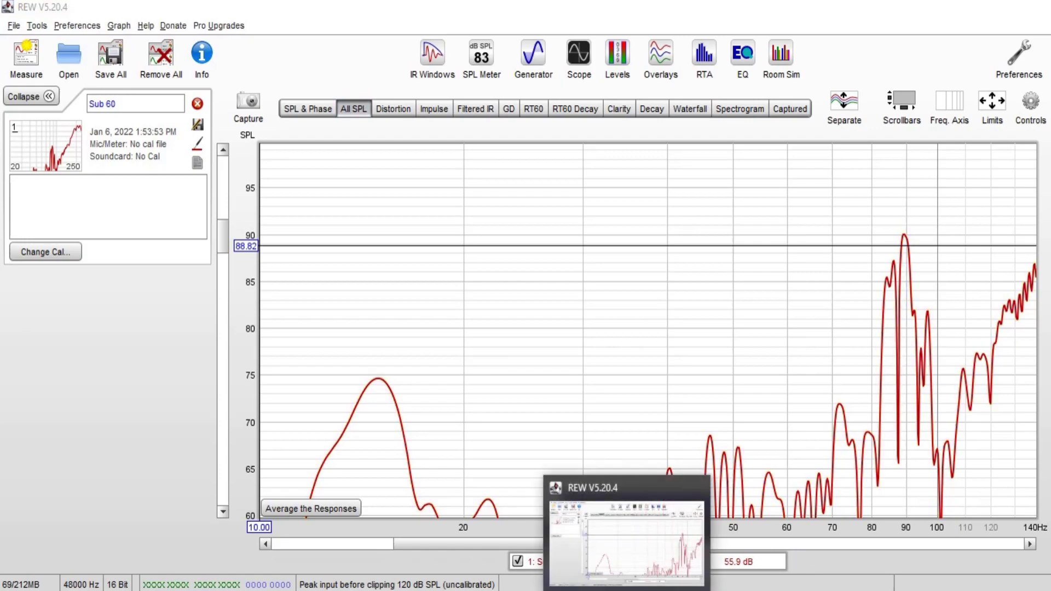
left_click(585, 542)
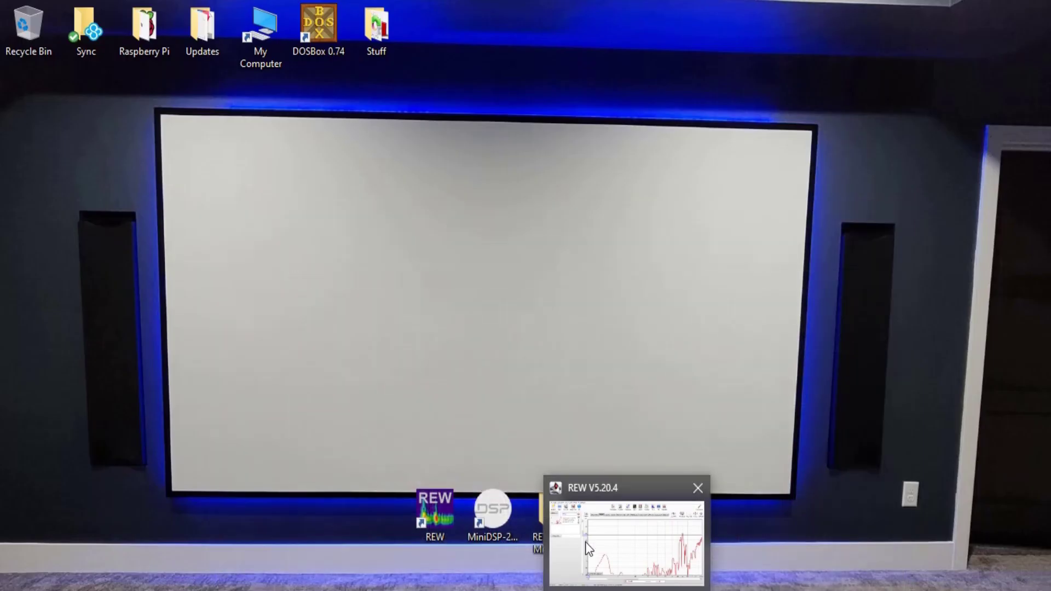
Step: Mute Input1 in the MiniDSP 2x4 HD app, then reopen REW's measurement setup
double_click(494, 515)
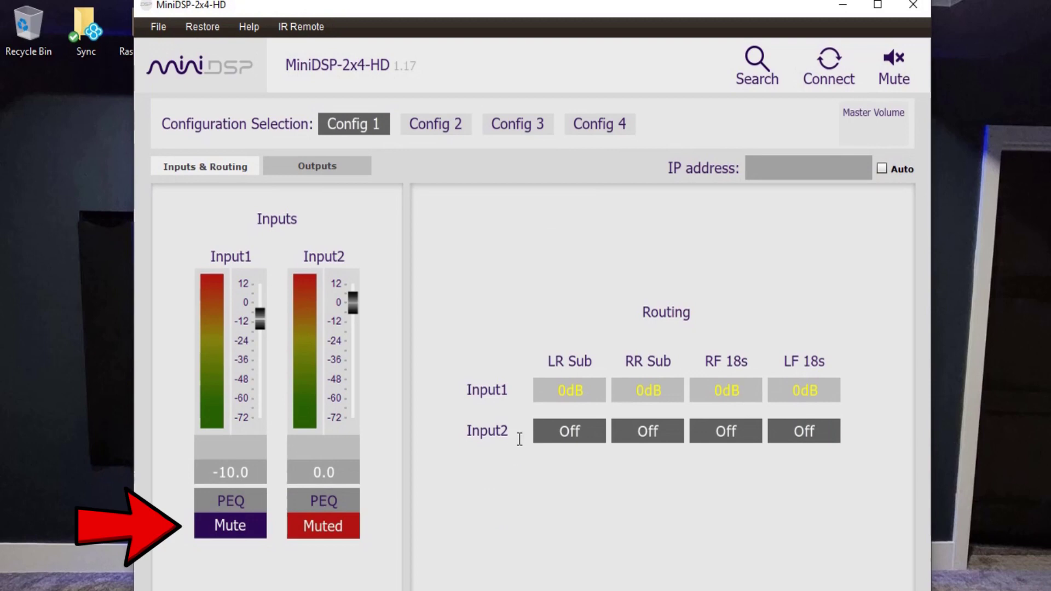
left_click(240, 526)
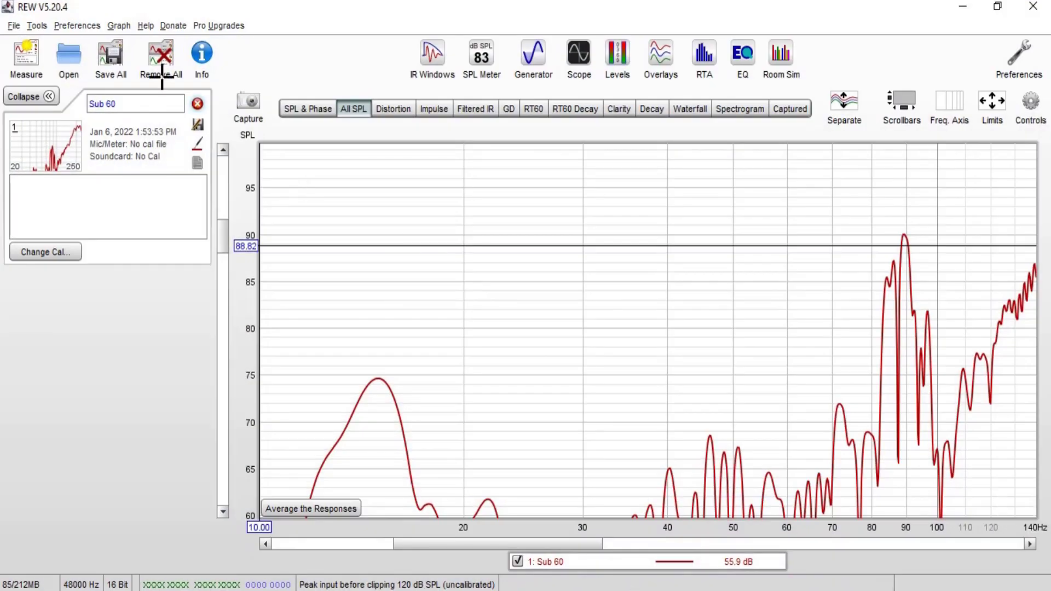
left_click(31, 56)
left_click(288, 111)
key("BackSpace")
key("BackSpace")
Step: Rename the measurement from 'Main 80' to 'Main 120', then cancel without measuring
type("90")
key("BackSpace")
key("BackSpace")
key("BackSpace")
key("BackSpace")
key("BackSpace")
key("BackSpace")
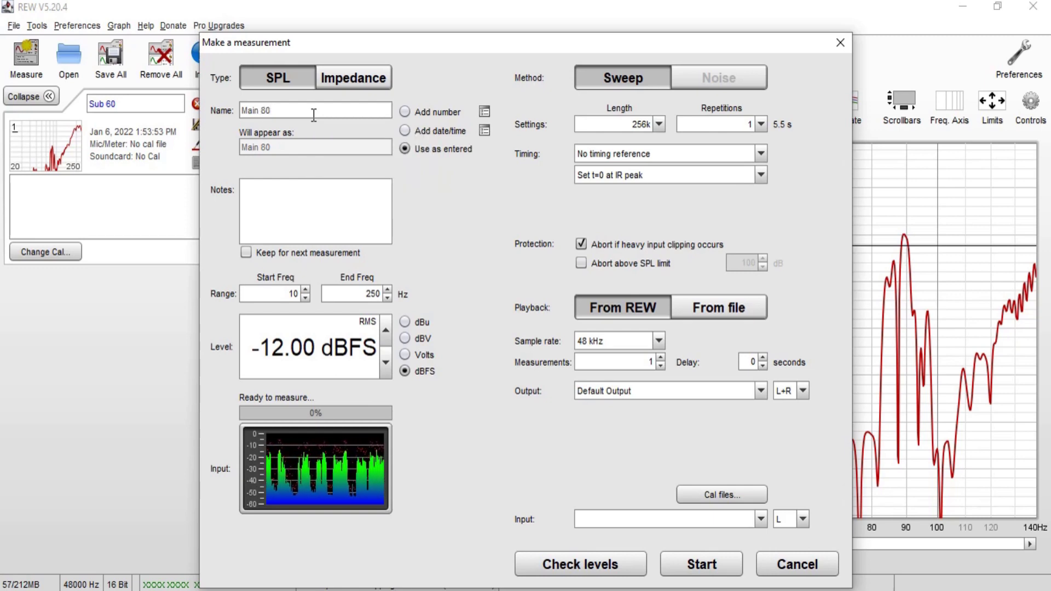
double_click(313, 110)
type("120")
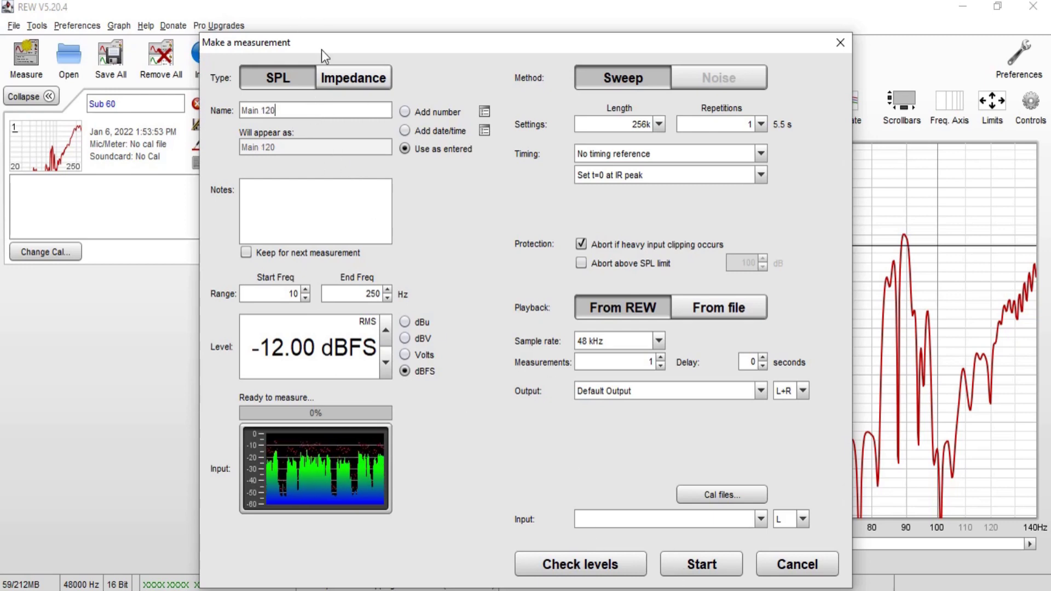
left_click(797, 564)
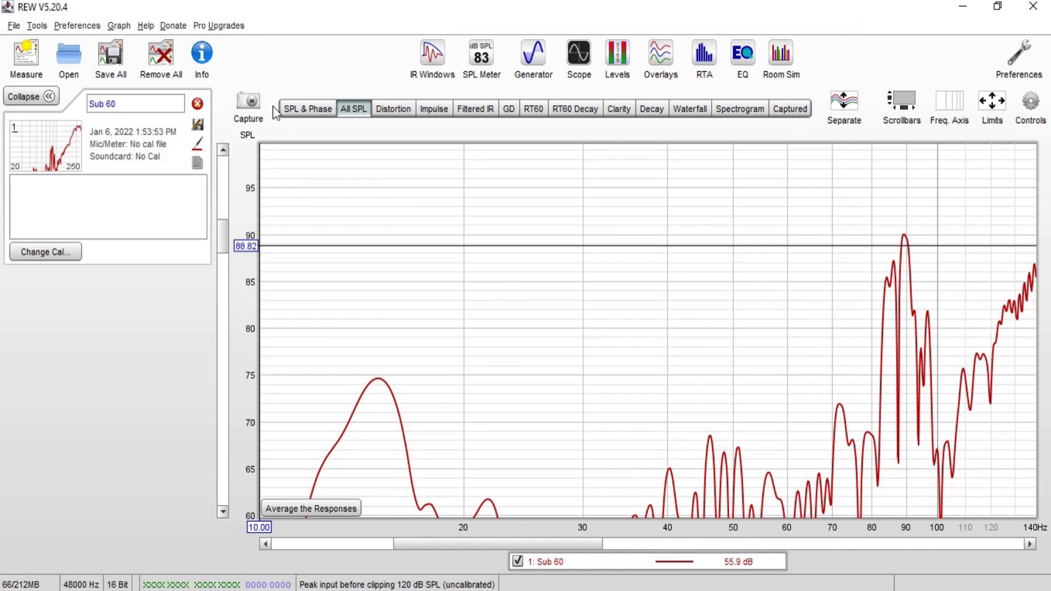
Step: Remove all measurements and load Main Crossovers.mdat with its 17 responses
left_click(160, 55)
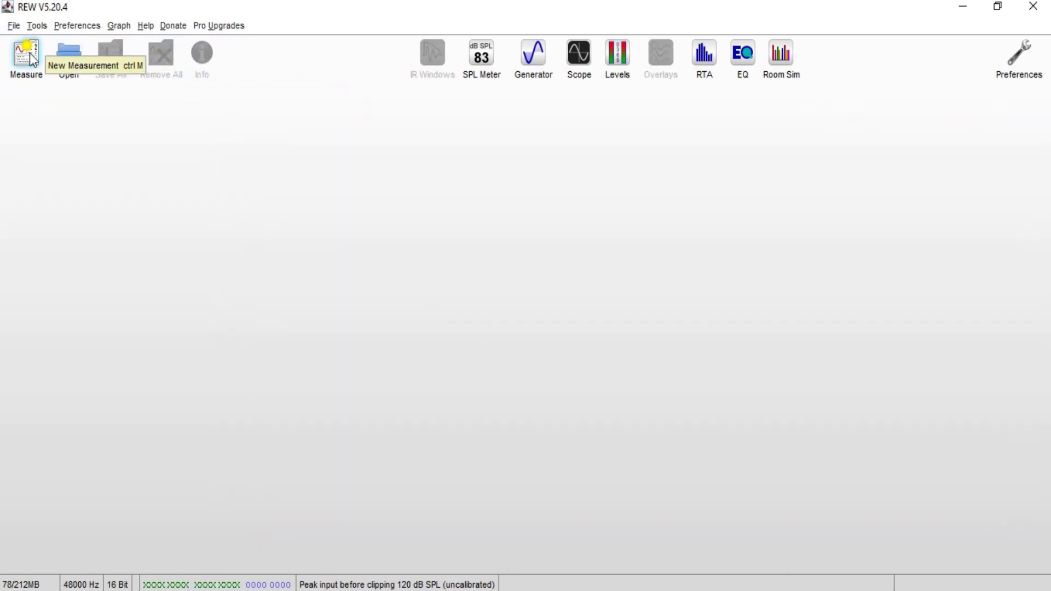
left_click(69, 54)
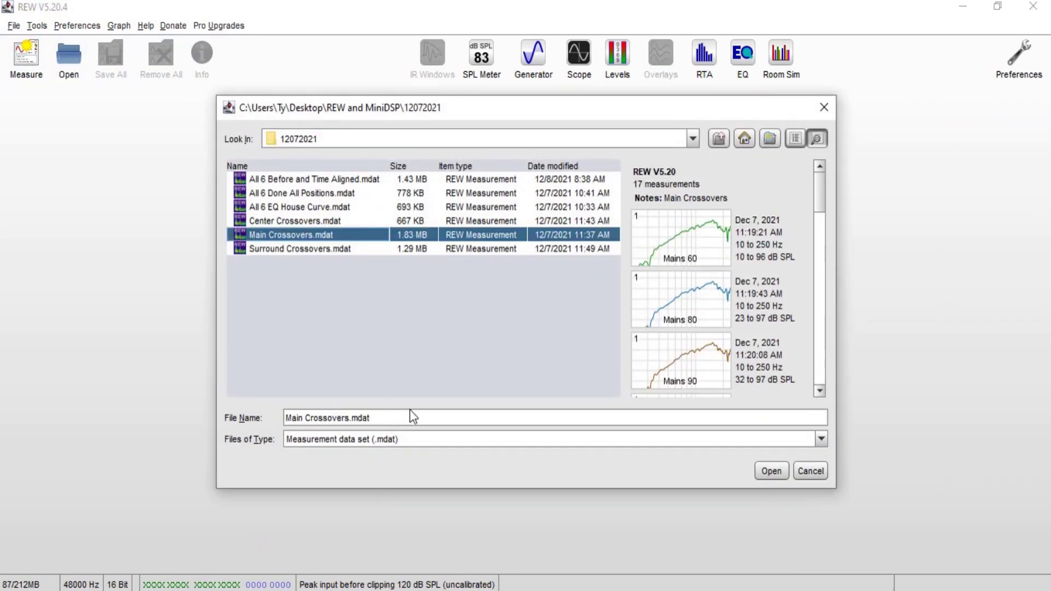
left_click(764, 471)
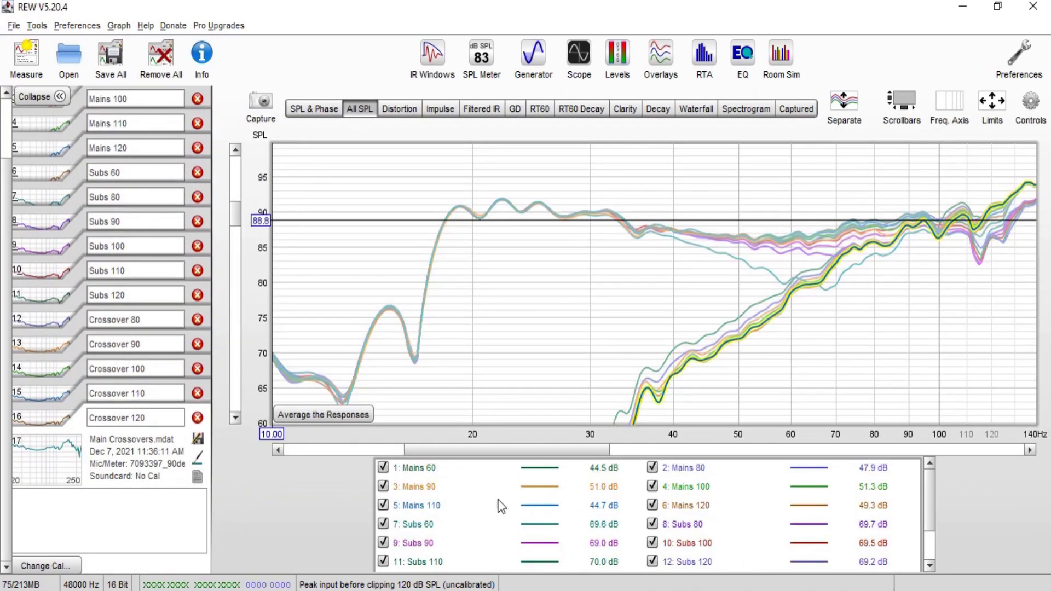
right_click(501, 507)
Step: Hide all traces, then show Mains 60, 80, 90, 100, 110 and 120 together
left_click(588, 527)
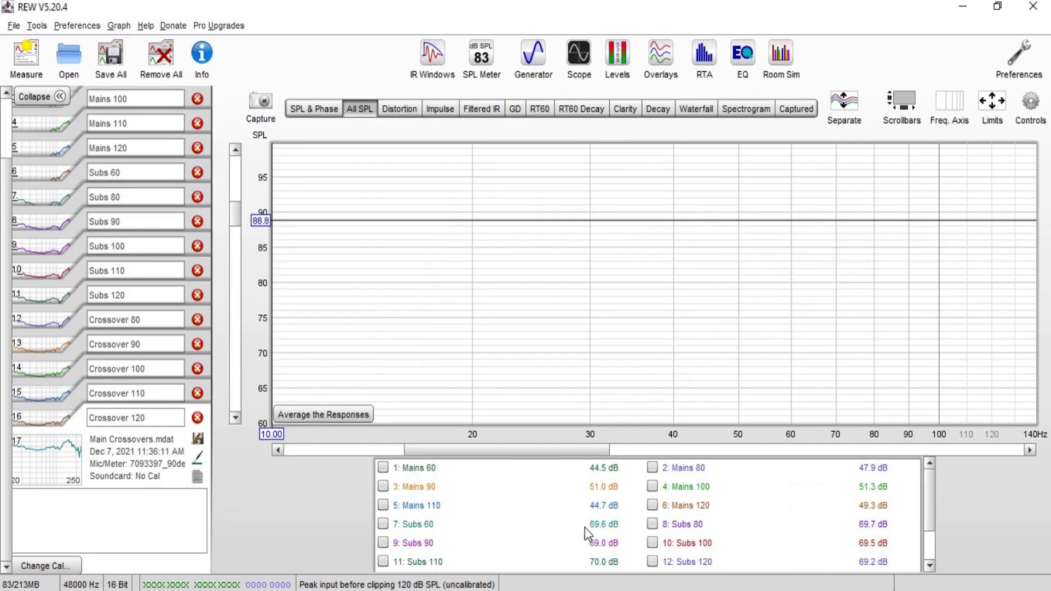
left_click(383, 468)
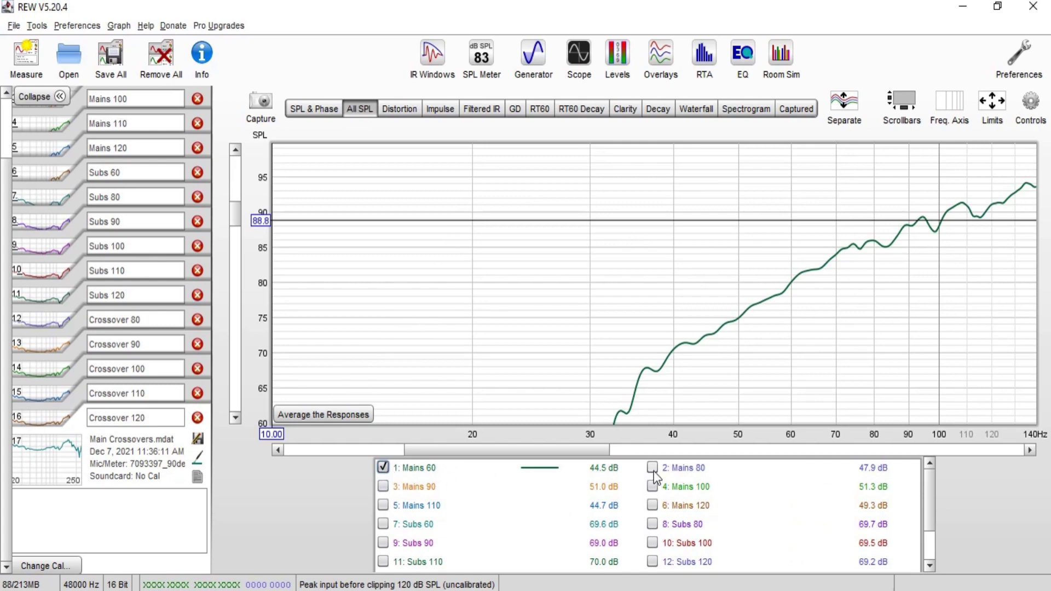
left_click(653, 468)
left_click(383, 486)
left_click(652, 486)
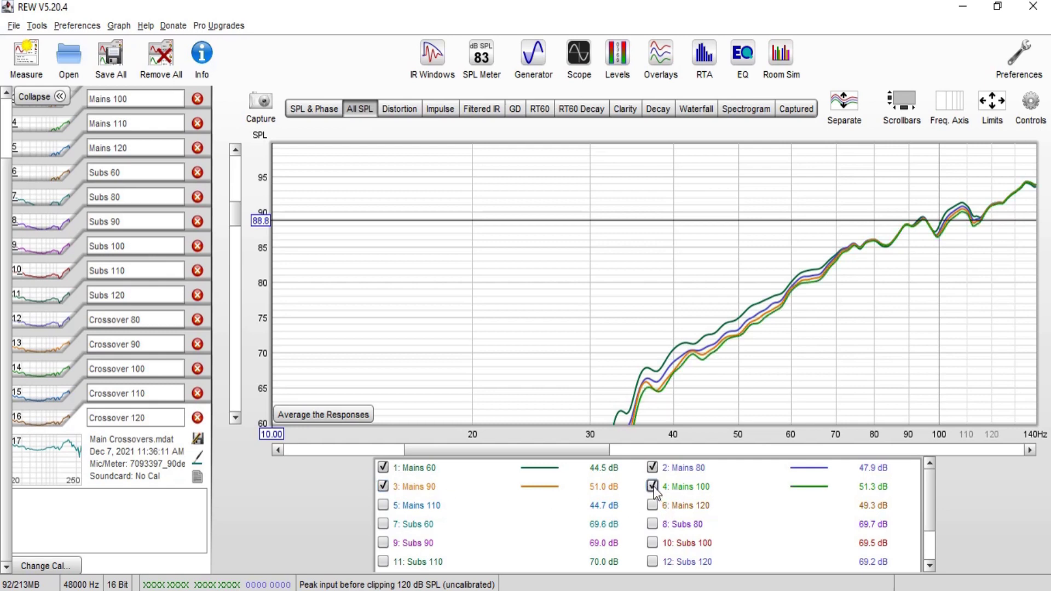
left_click(384, 505)
left_click(653, 505)
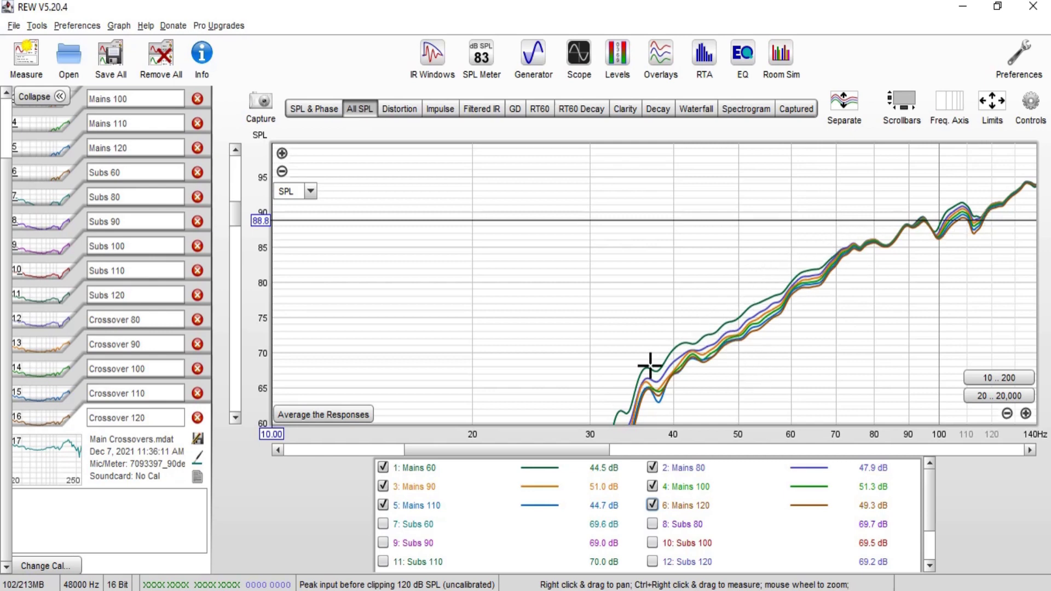
Step: Clear the selections and show Subs 60, 80, 90, 100, 110 and 120 together
right_click(557, 536)
left_click(616, 554)
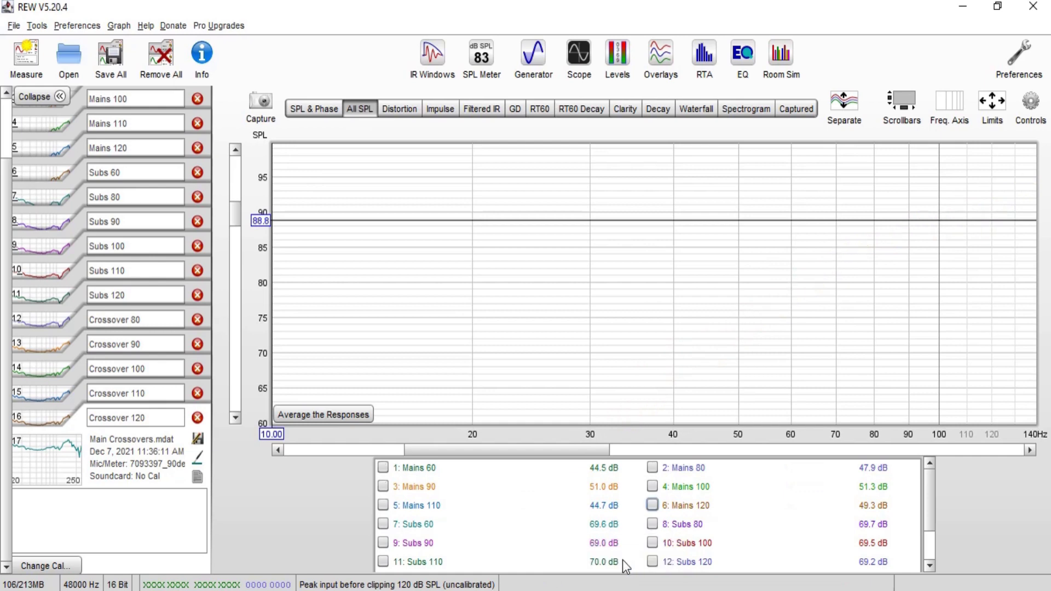
left_click(382, 524)
left_click(652, 524)
left_click(383, 543)
left_click(652, 542)
left_click(383, 562)
left_click(652, 562)
Step: Show only Mains 60 and Subs 60 and mark where their curves cross
right_click(557, 535)
left_click(615, 554)
left_click(383, 468)
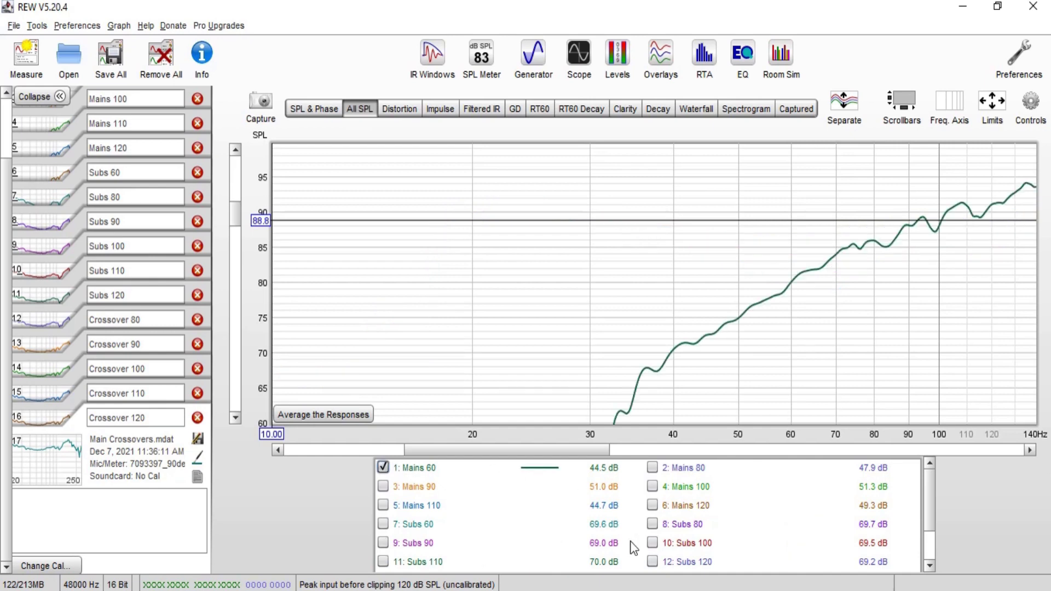
left_click(382, 524)
left_click(792, 280)
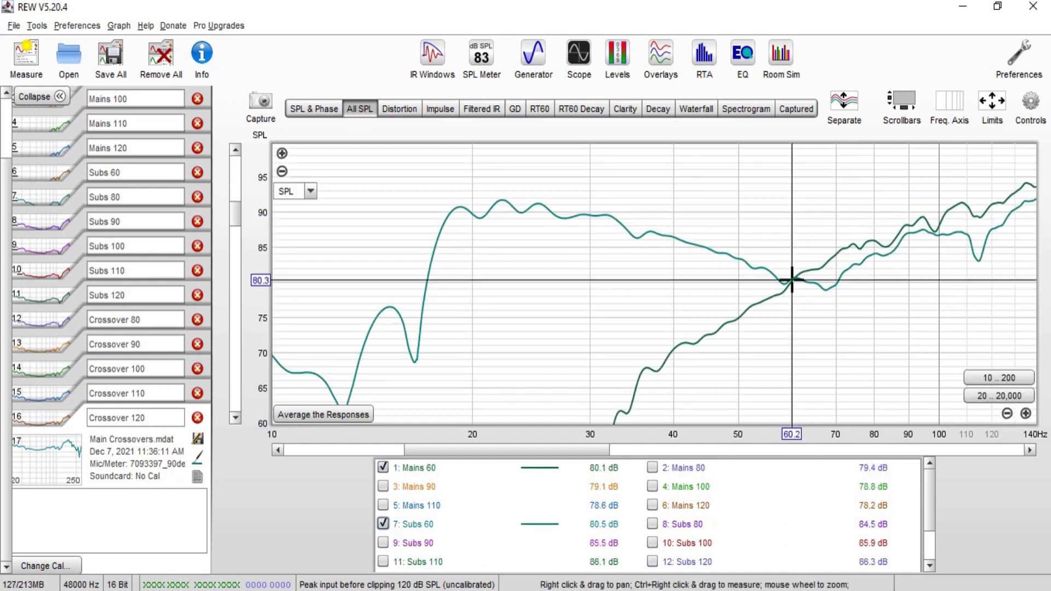
Step: Compare Mains 80 against Subs 80, then hide both traces again
right_click(484, 504)
left_click(541, 523)
left_click(652, 467)
left_click(652, 524)
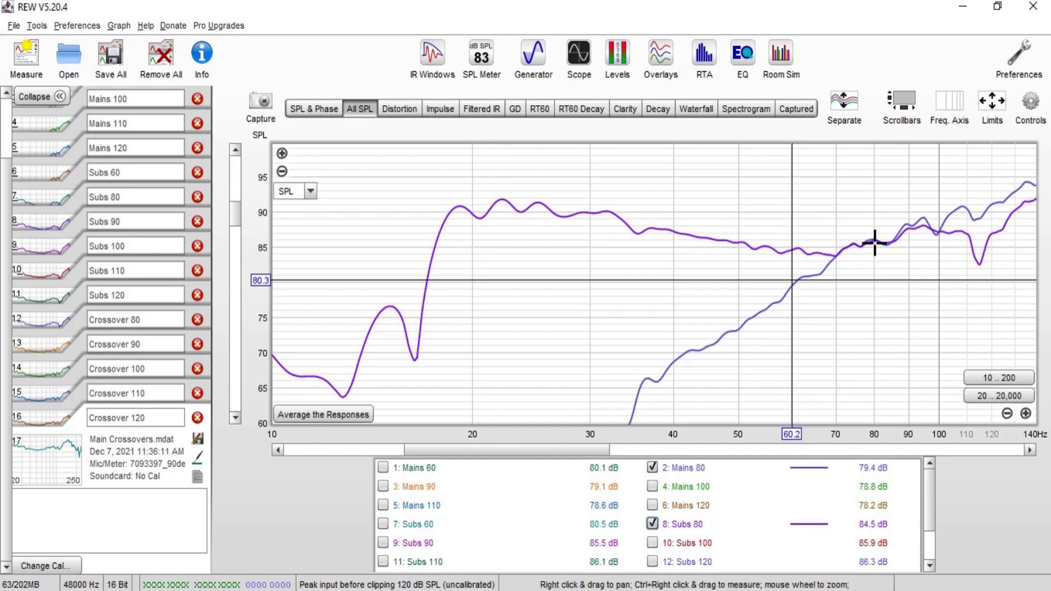
left_click(652, 524)
left_click(652, 467)
scroll(559, 514, "down", 2)
scroll(547, 523, "up", 3)
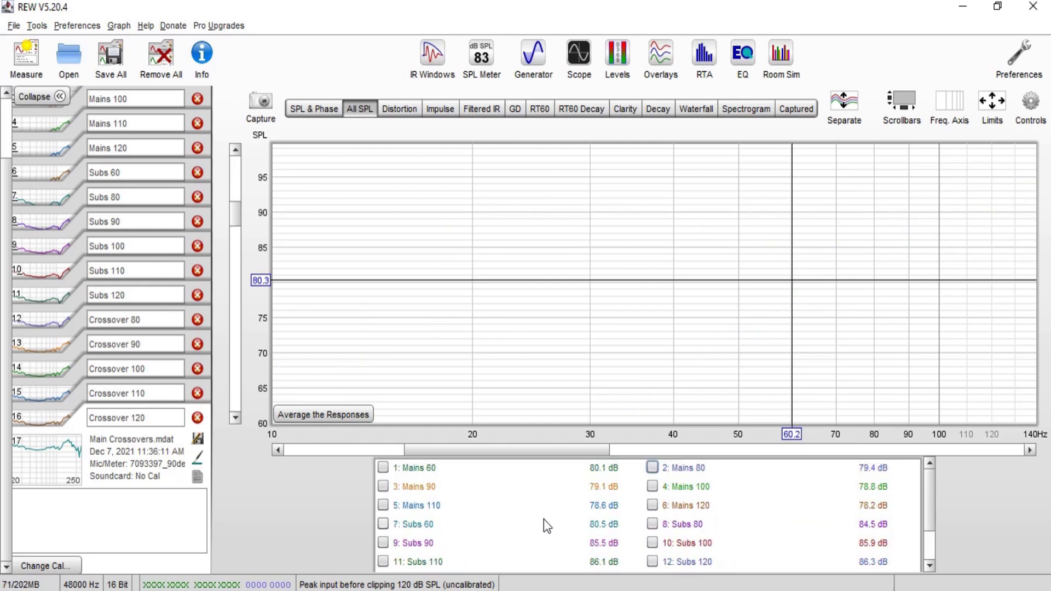
mouse_move(629, 590)
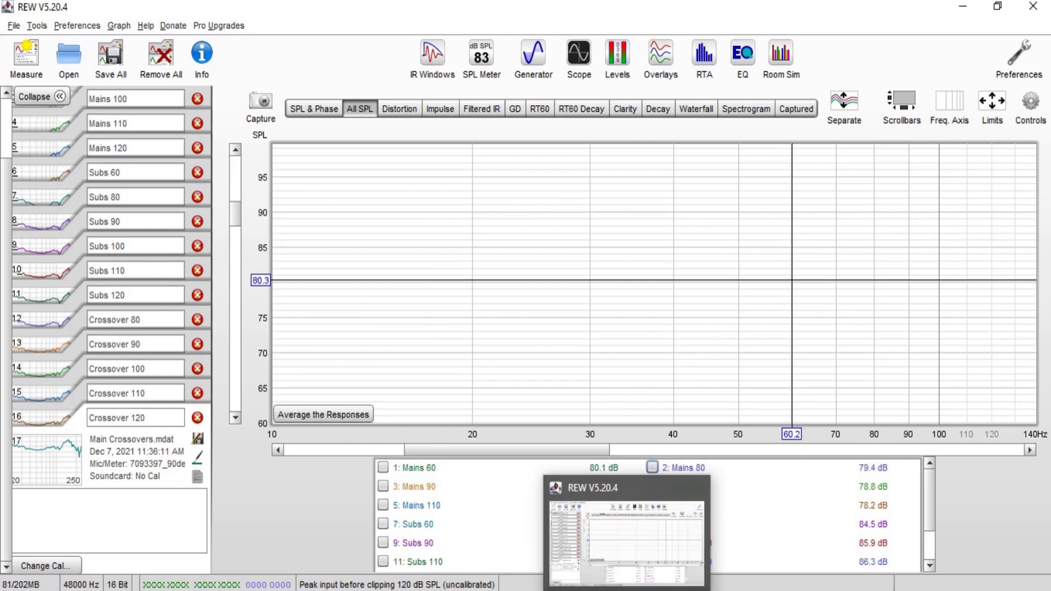
left_click(627, 537)
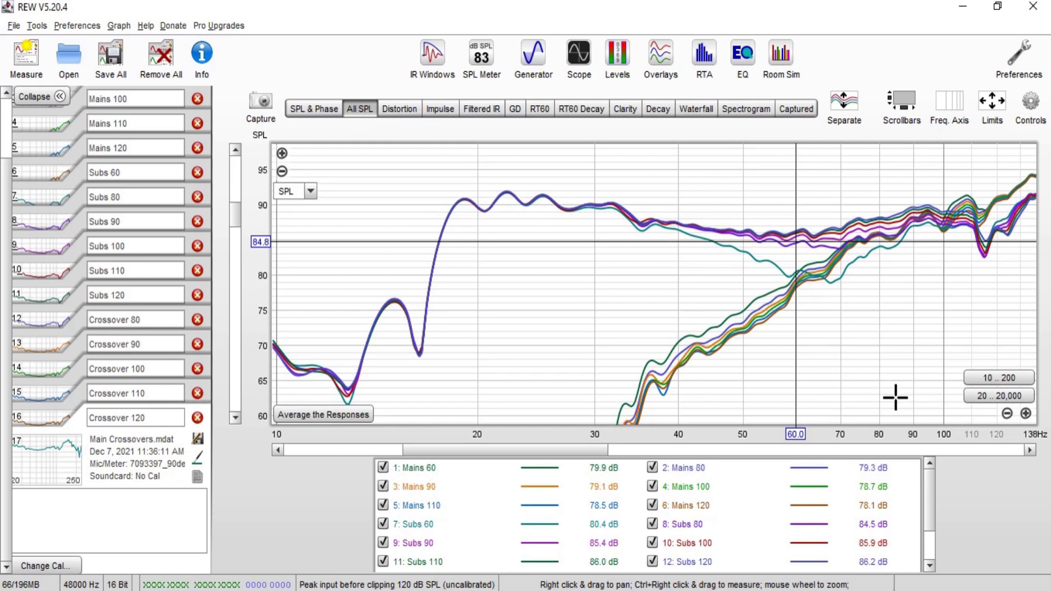
Step: Open the Alignment tool pairing Subs 60 with Mains 60 and center its window
left_click(1033, 107)
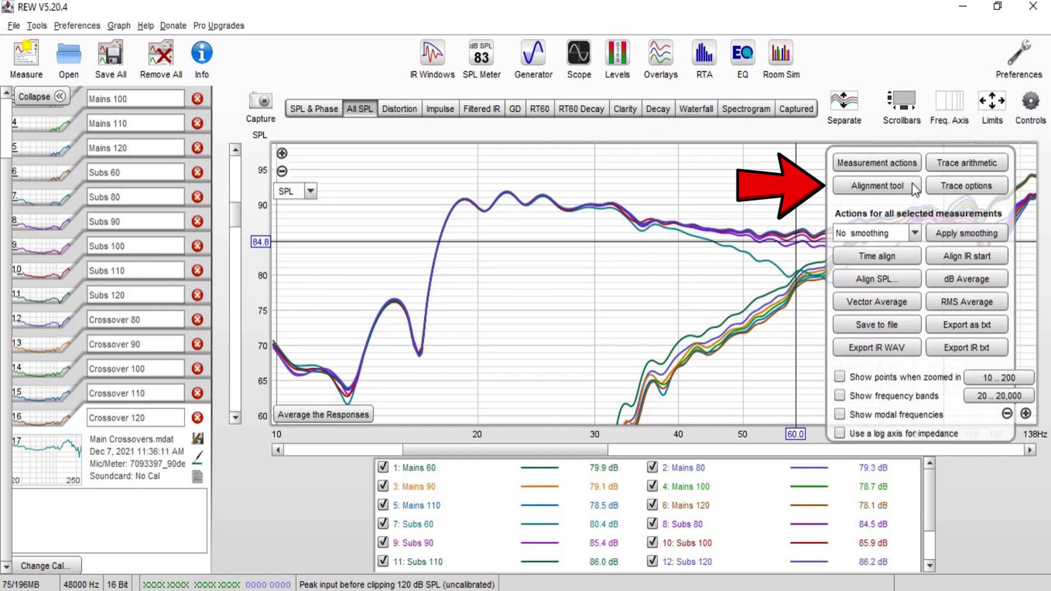
left_click(895, 187)
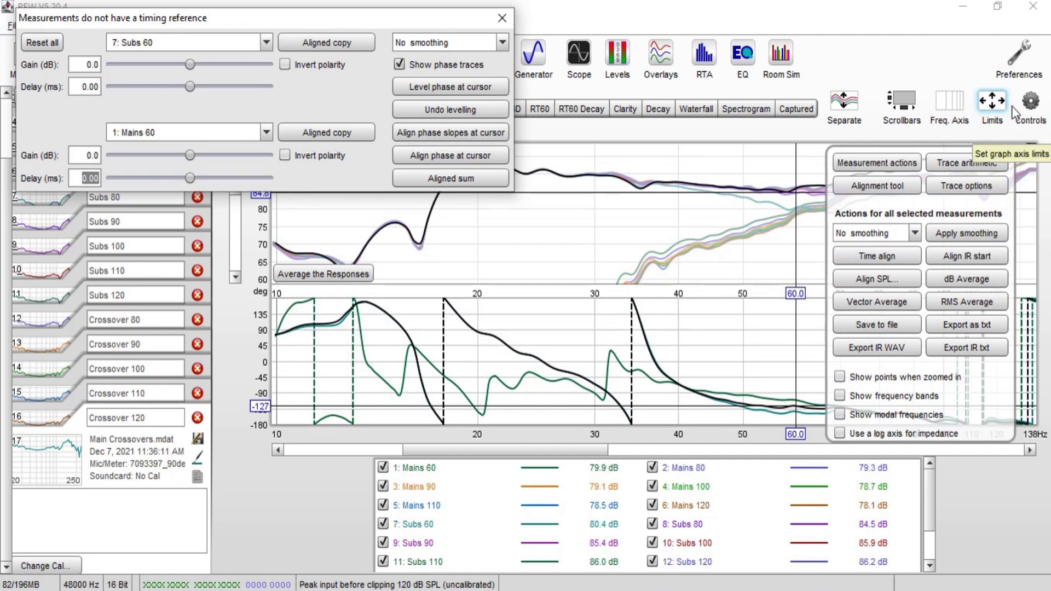
left_click(1032, 108)
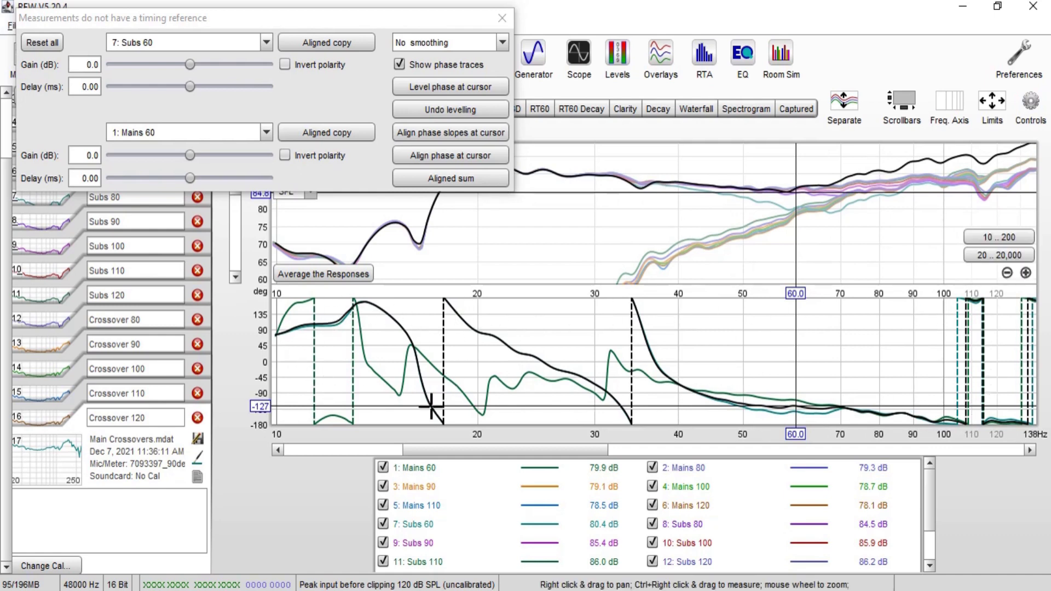
left_click_drag(386, 18, 370, 33)
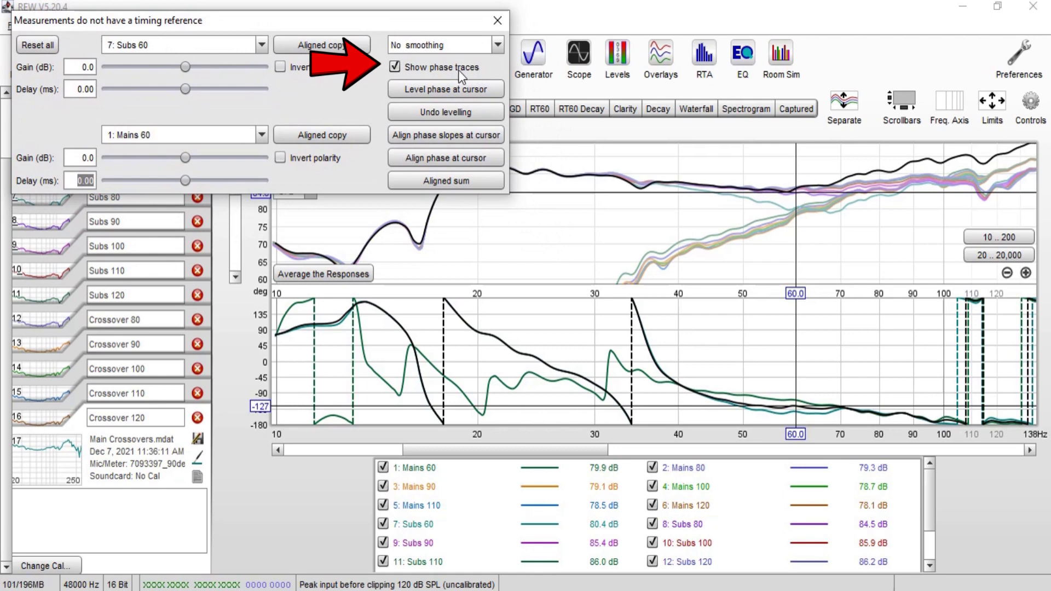
Step: Toggle phase traces off and on, then clear legend selections to hide all measurement traces
left_click(394, 67)
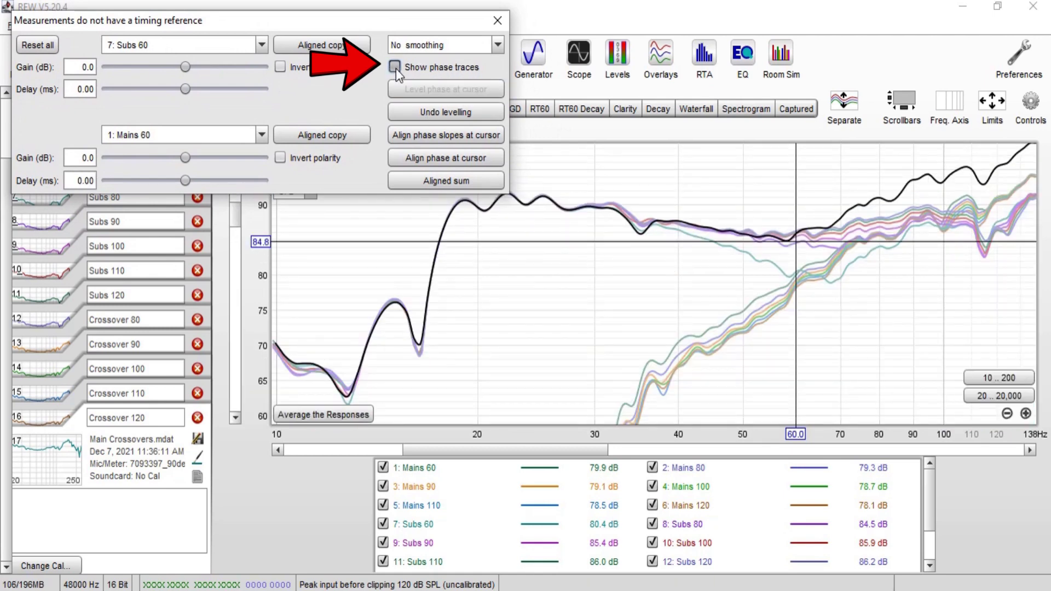
left_click(394, 67)
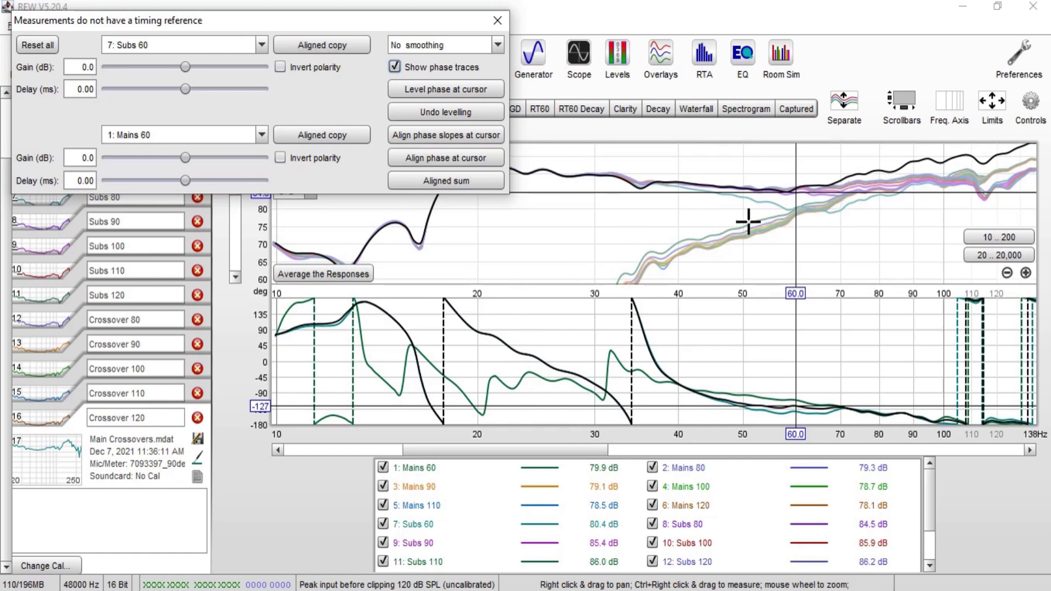
right_click(475, 496)
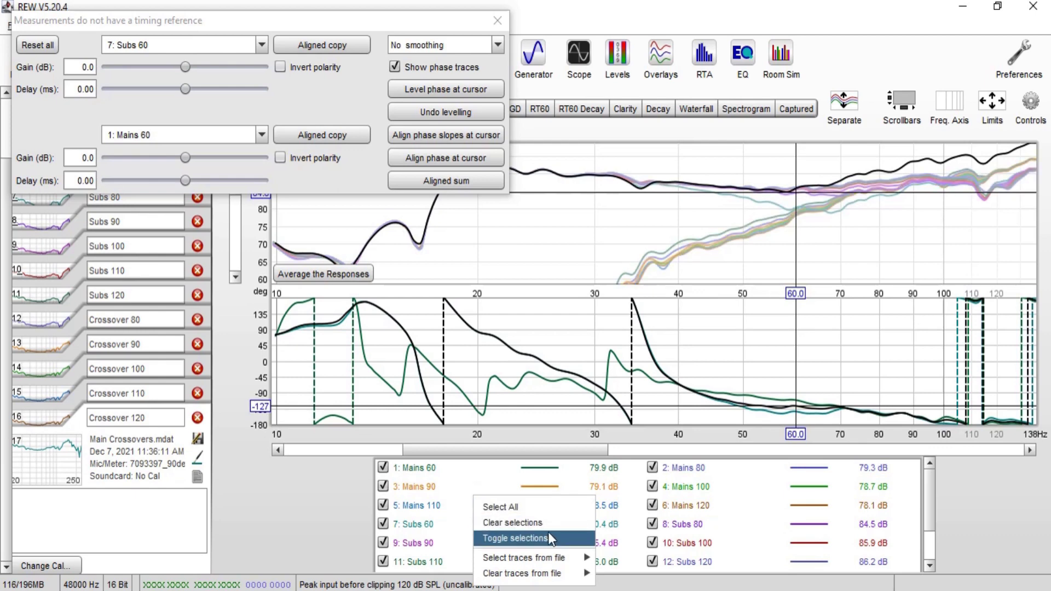
left_click(513, 523)
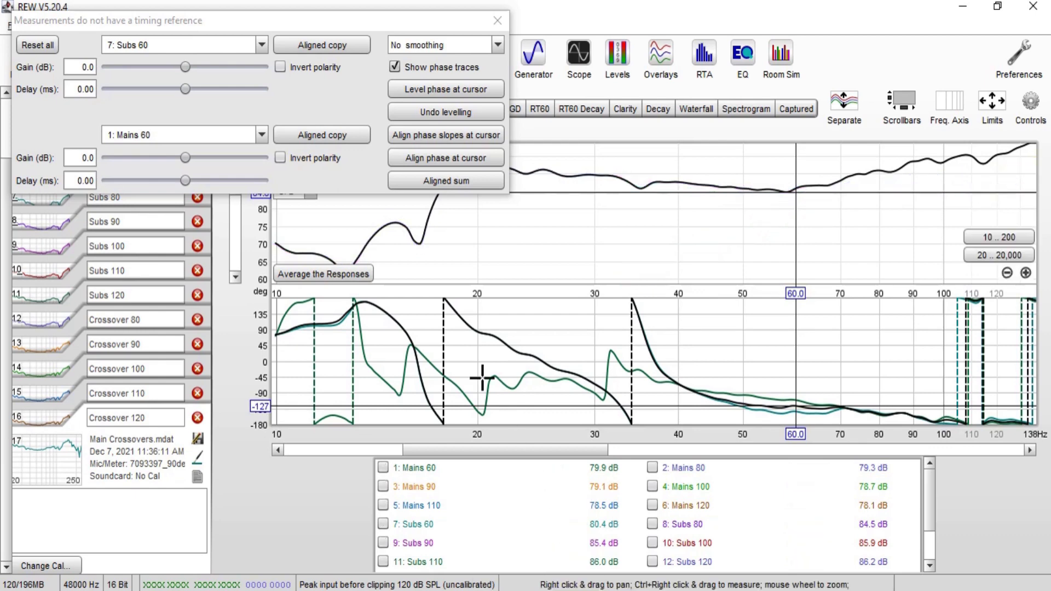
Step: Keep Subs 60 as the first alignment measurement and Mains 60 as the second
left_click(141, 47)
left_click(142, 45)
left_click(141, 135)
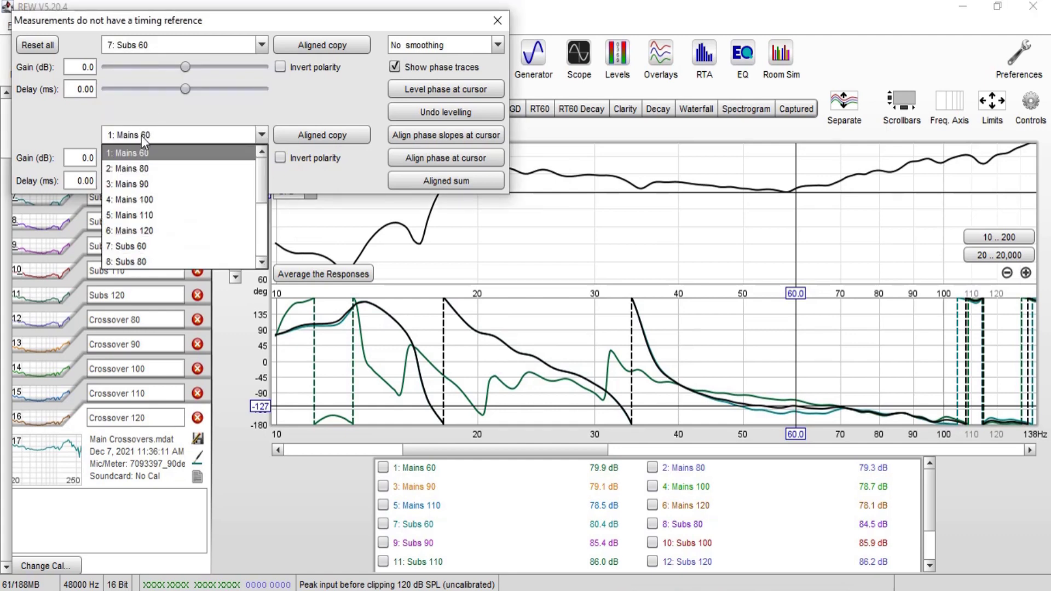
left_click(141, 136)
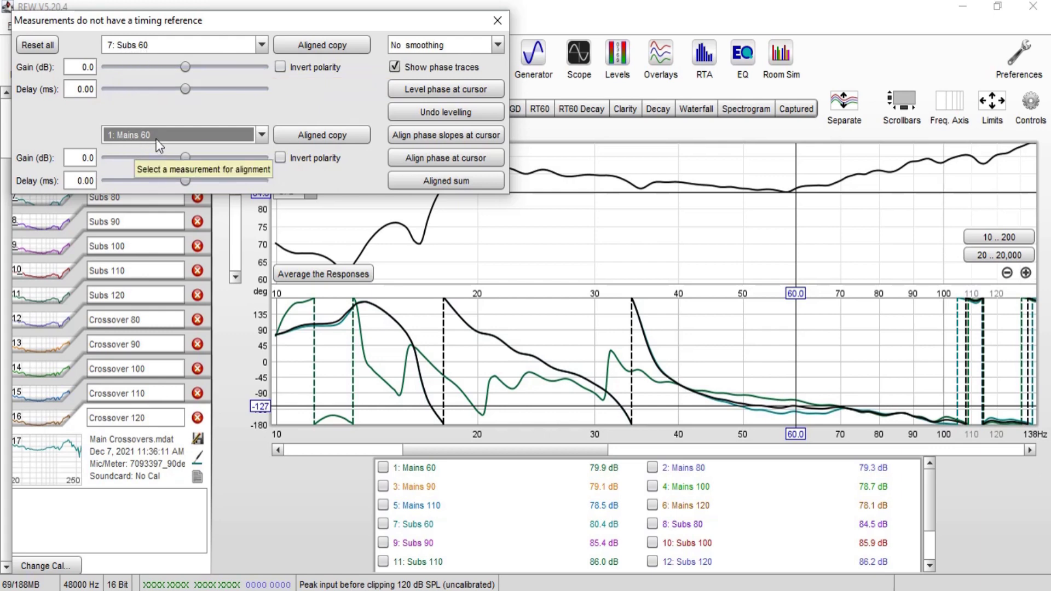
Step: Nudge the alignment window and drag the frequency cursor to about 60 Hz
mouse_move(219, 22)
left_mouse_down()
mouse_move(326, 51)
mouse_move(215, 18)
left_mouse_up()
left_click_drag(711, 198, 787, 200)
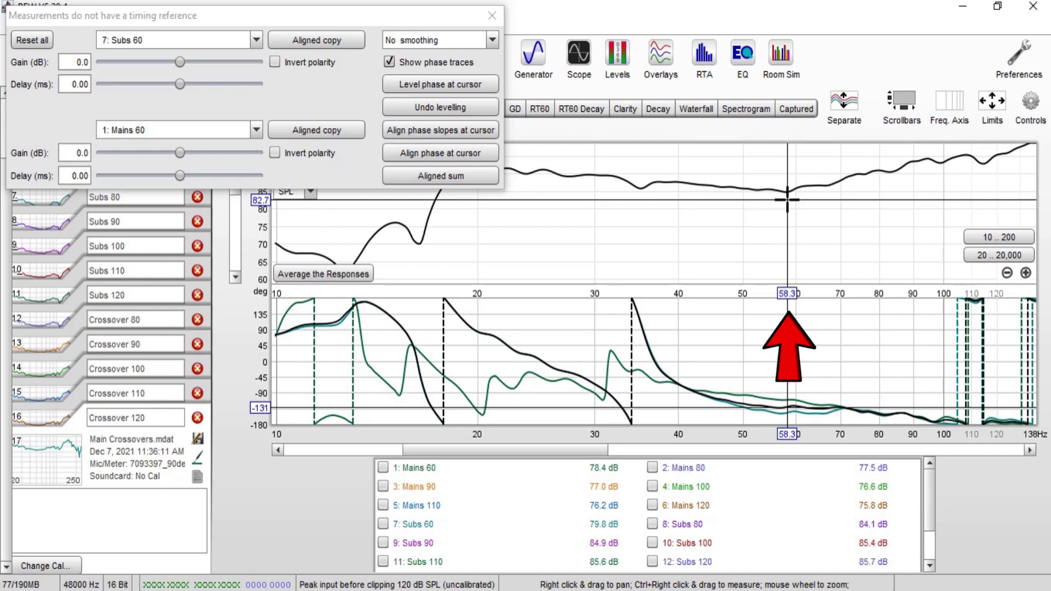
left_click_drag(787, 200, 796, 201)
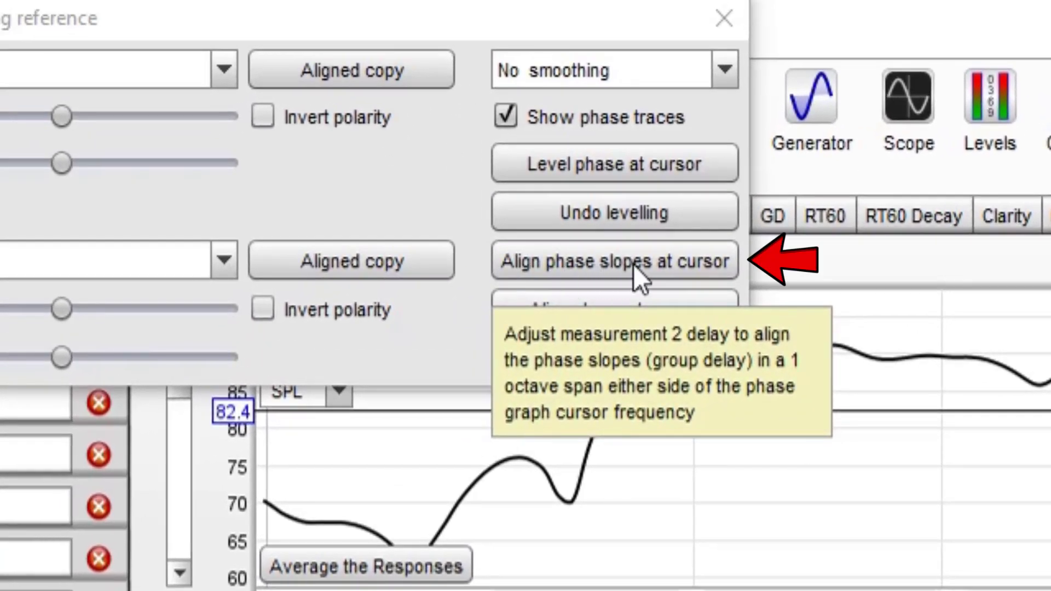
Step: Align Mains 60's phase slope to Subs 60 at the cursor, giving a 4.56 ms delay
left_click(714, 269)
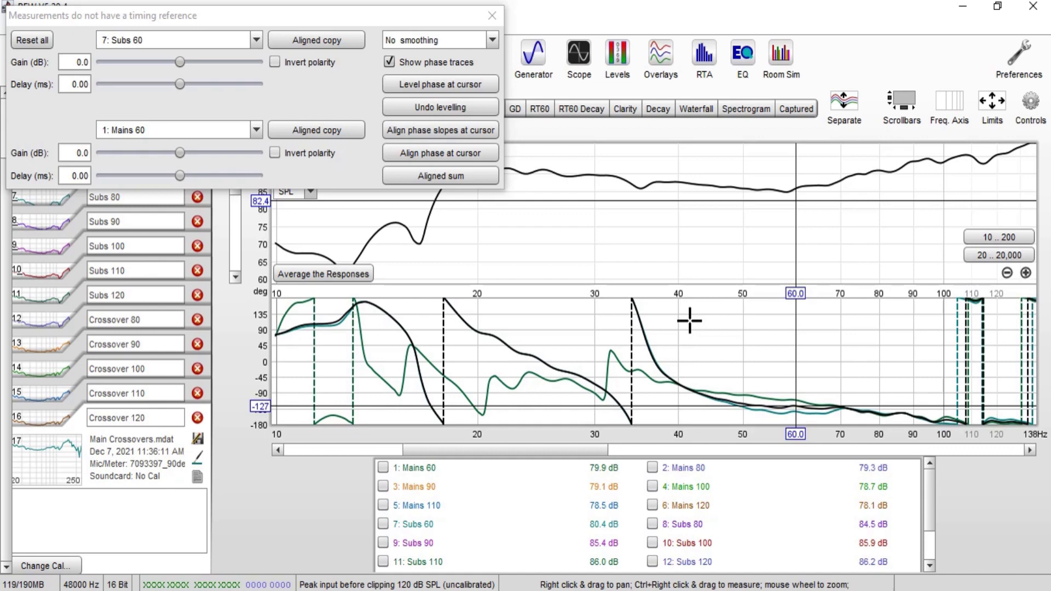
left_click(11, 176)
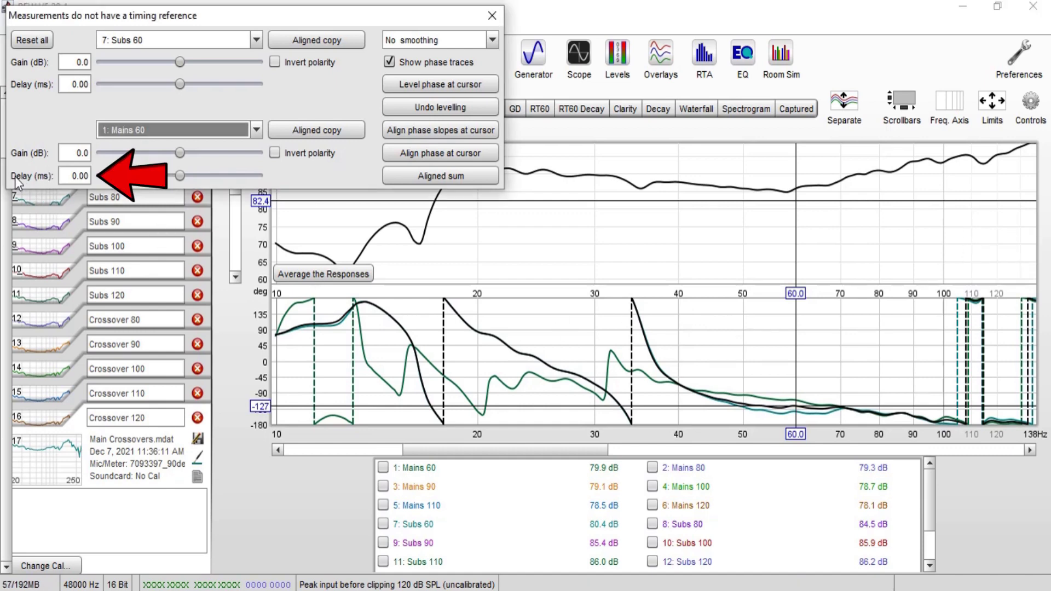
left_click(471, 129)
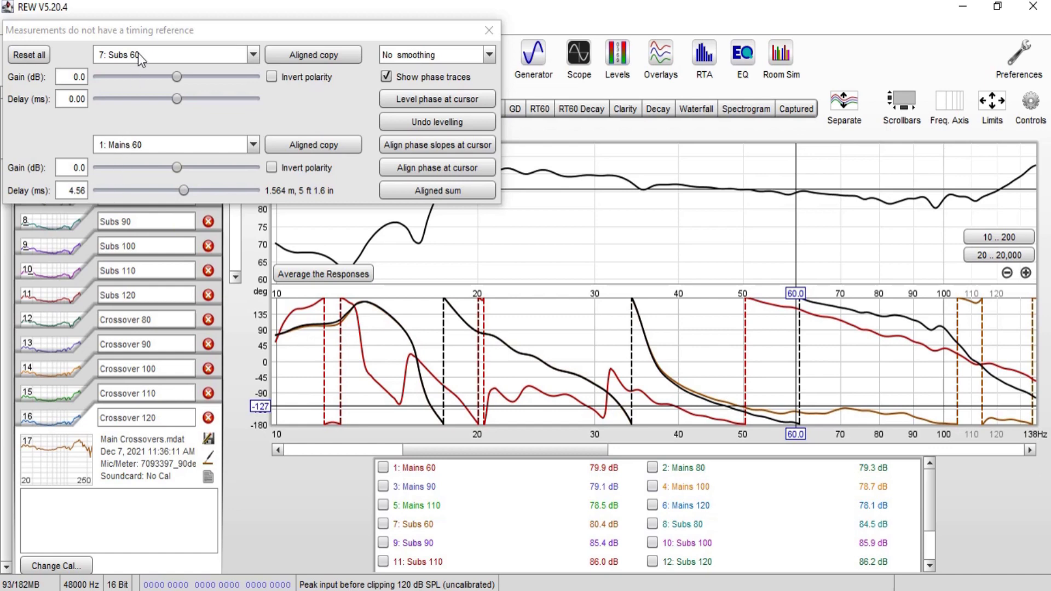
Step: Enter -5.44 ms as the Mains 60 delay, then switch to the Crossover Delays notes
left_click(61, 188)
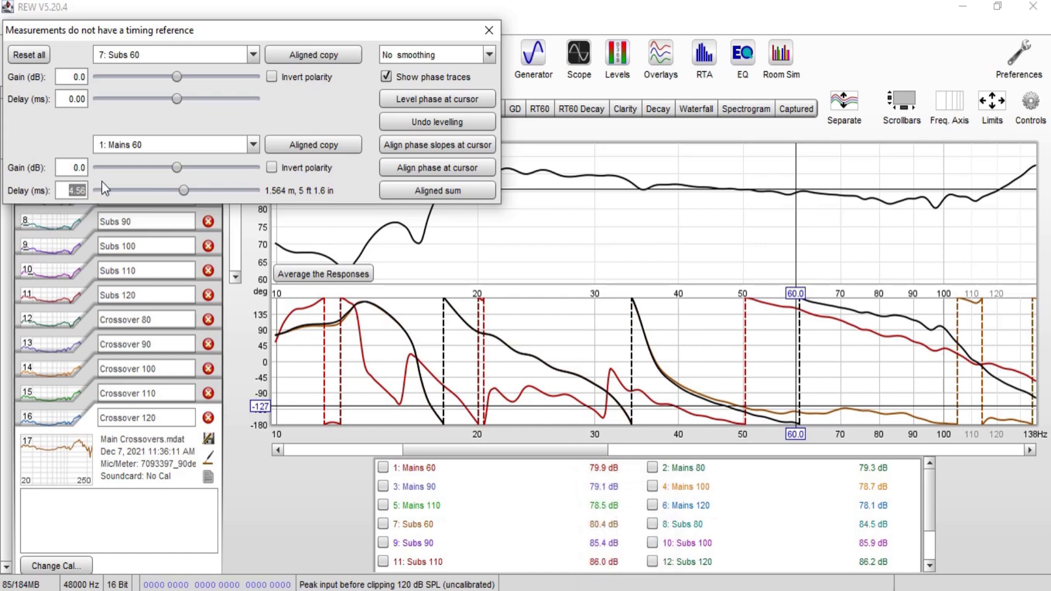
type("-5.44")
key("Return")
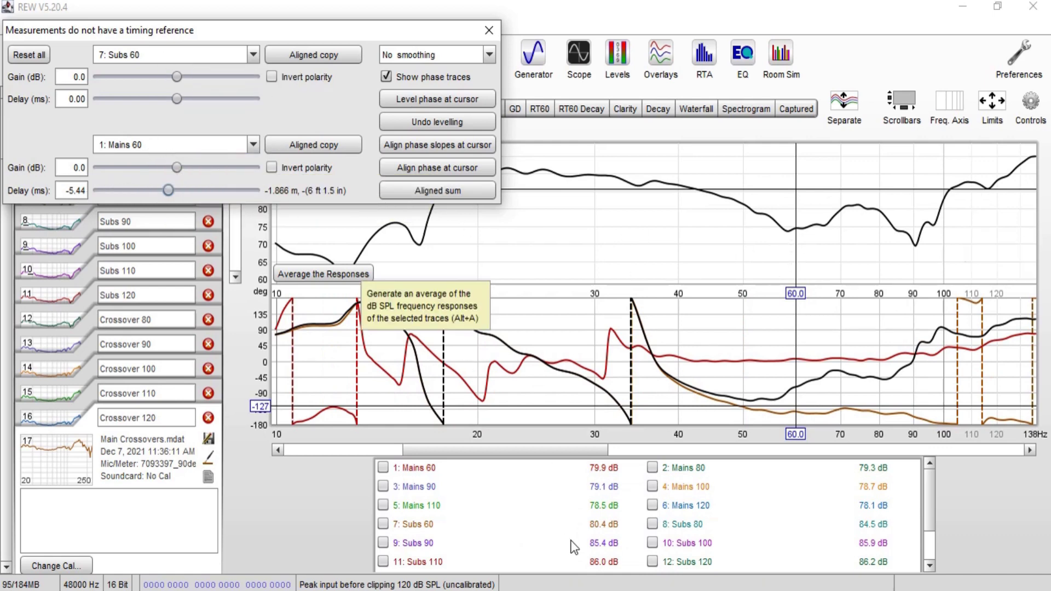
key("alt+Tab")
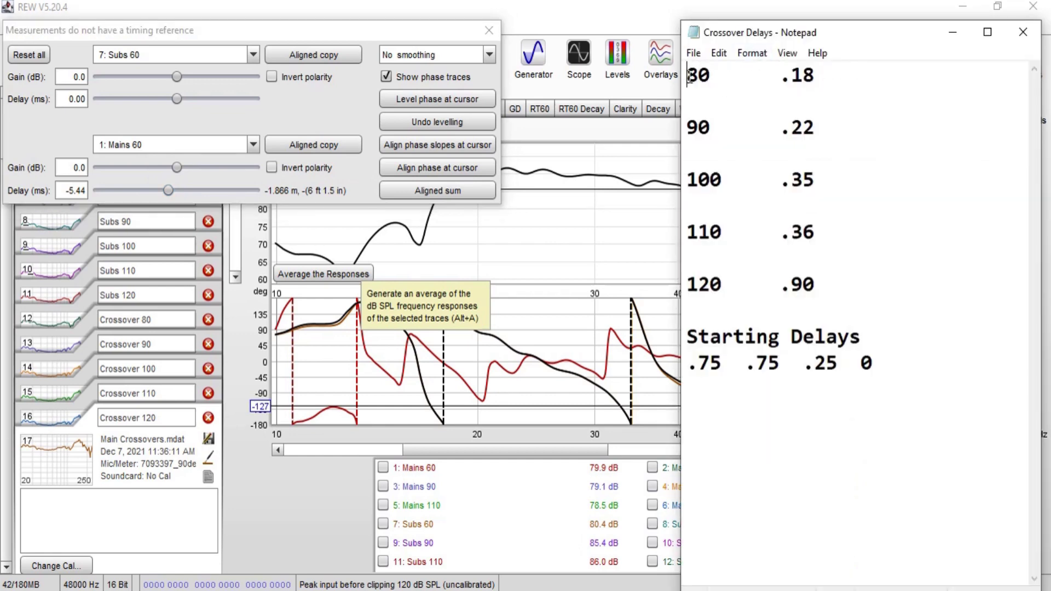
Step: Review the 80 Hz line in the Crossover Delays notes
left_click_drag(698, 81, 819, 486)
left_click(816, 471)
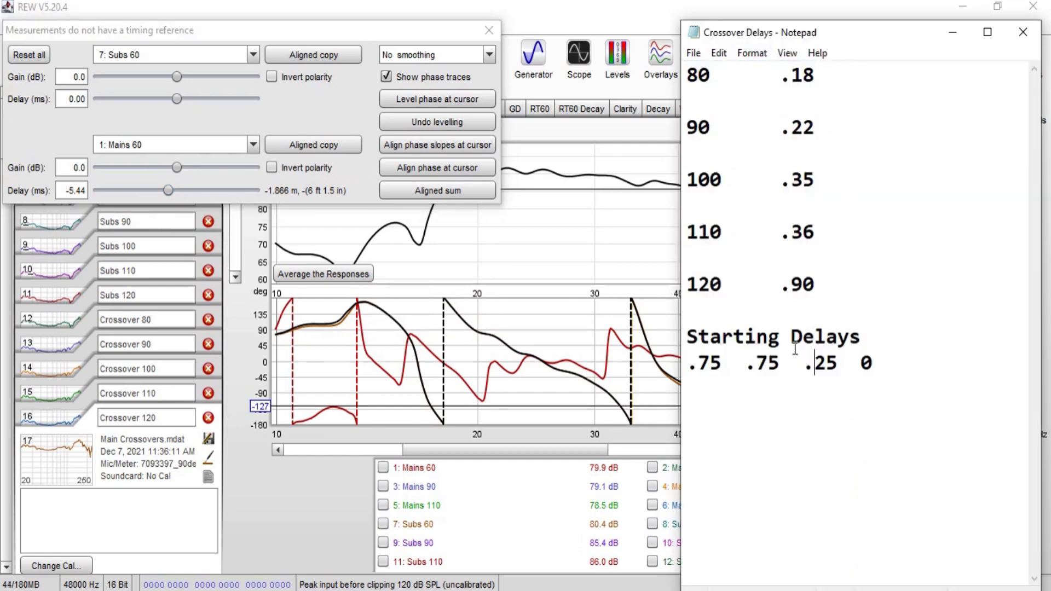
left_click_drag(687, 77, 821, 77)
key("alt+Tab")
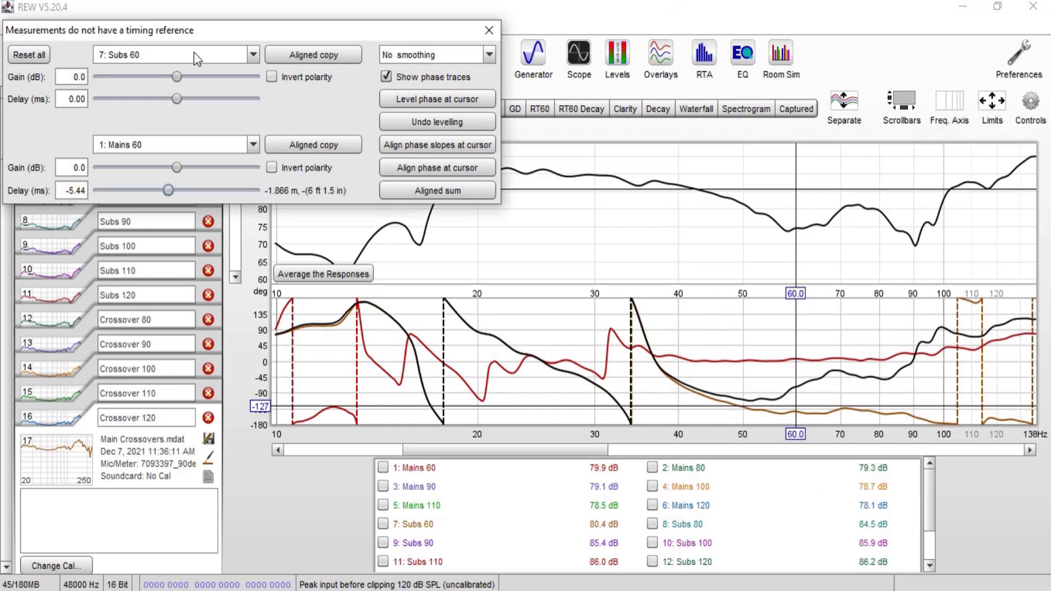
Step: Pair Subs 80 with Mains 80, set the cursor to 80 Hz and align phase slopes
left_click(194, 51)
left_click(148, 181)
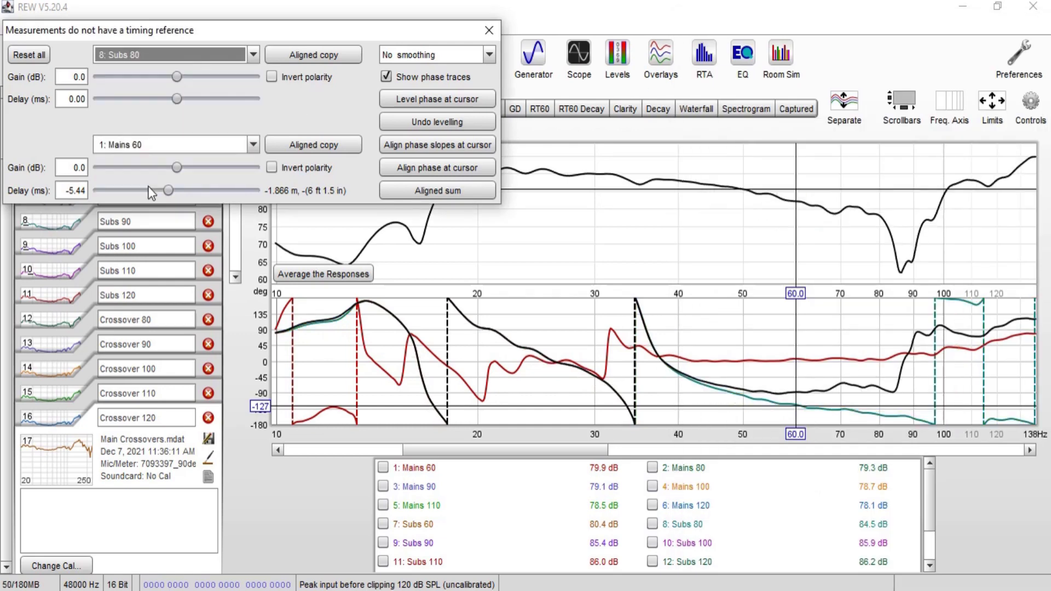
left_click(136, 143)
left_click(153, 175)
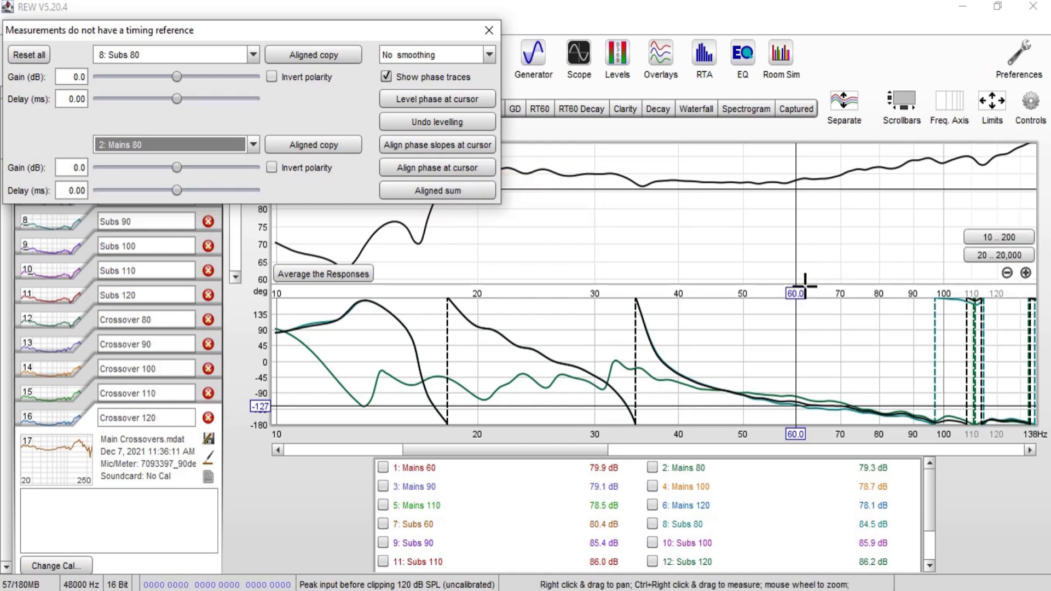
left_click_drag(872, 183, 879, 183)
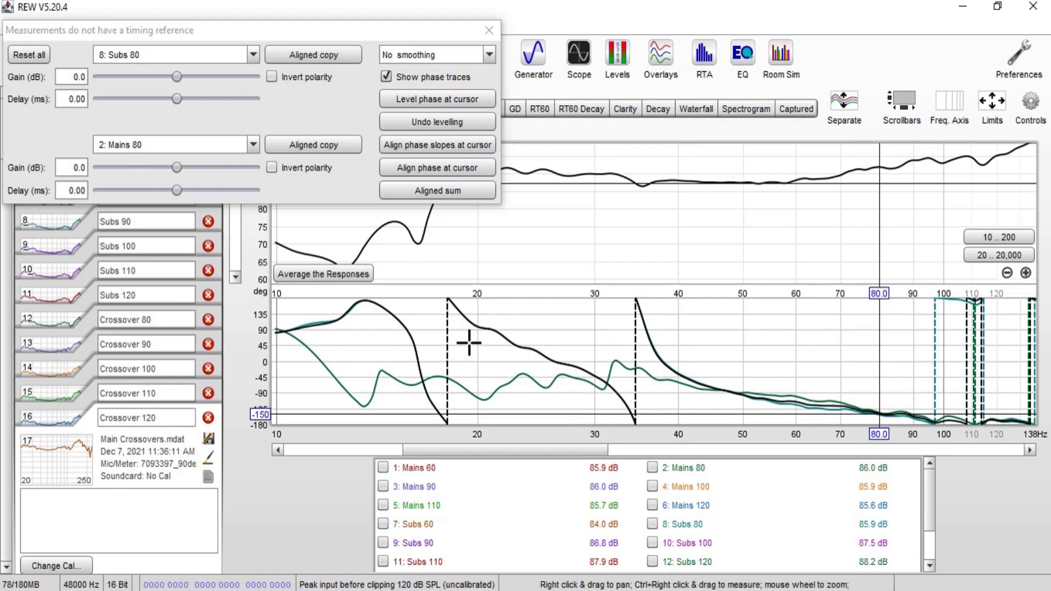
left_click(441, 143)
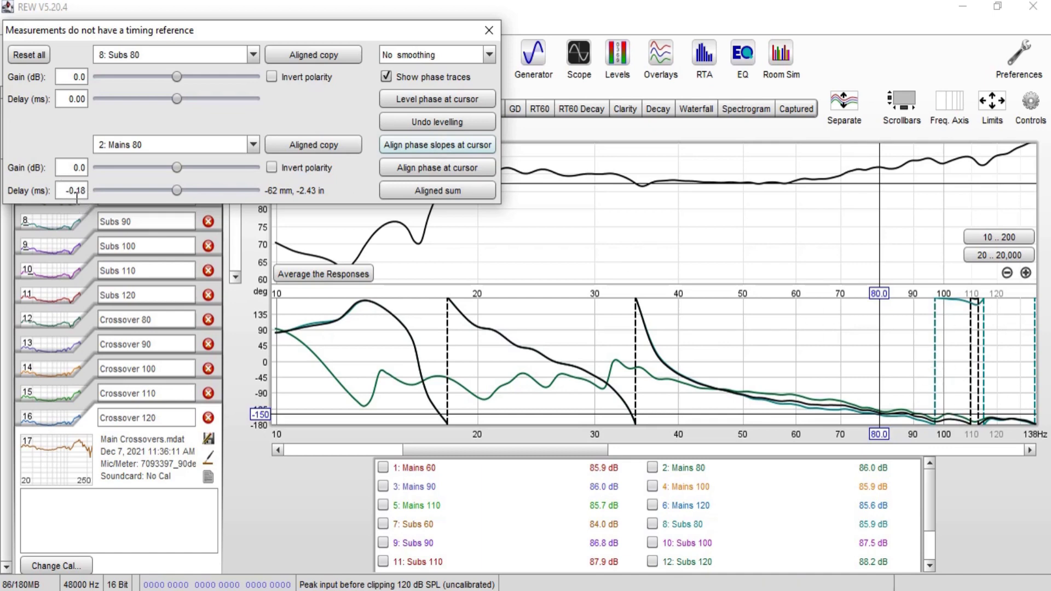
Step: Check the recorded 80 Hz delay in the notes and return to the alignment window
key("alt+Tab")
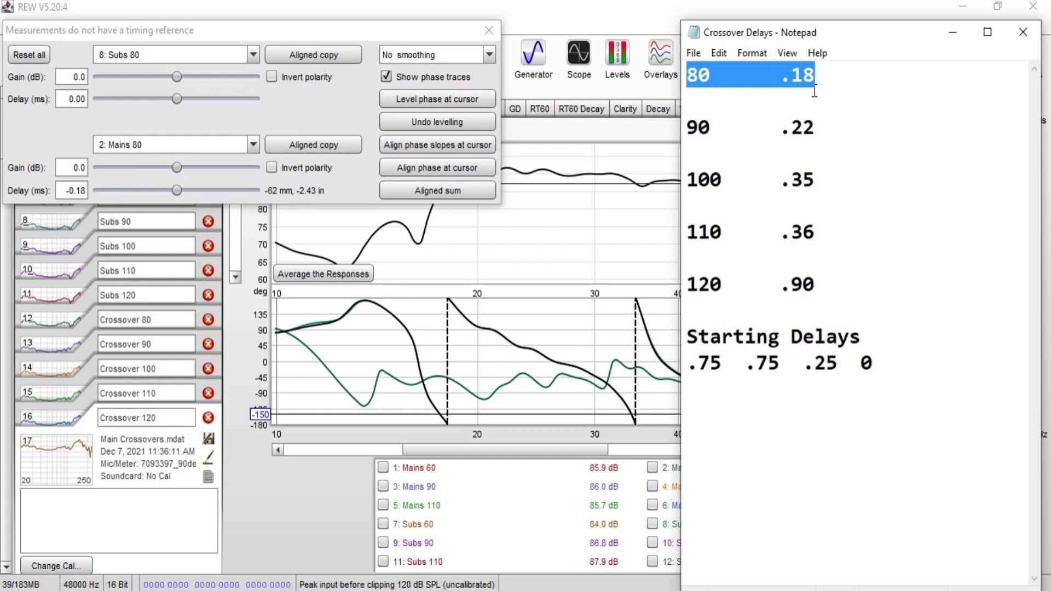
left_click(821, 76)
key("shift+Home")
key("Down")
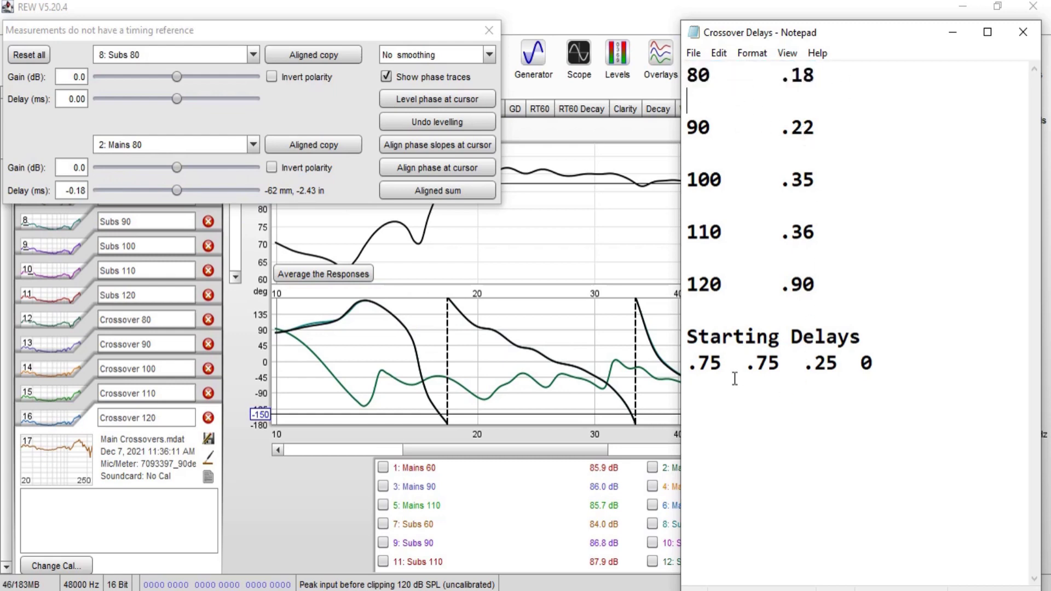
left_click(211, 146)
Step: Pair Subs 90 with Mains 90, set the cursor near 90 Hz and align phase slopes (-0.22 ms)
left_click(185, 188)
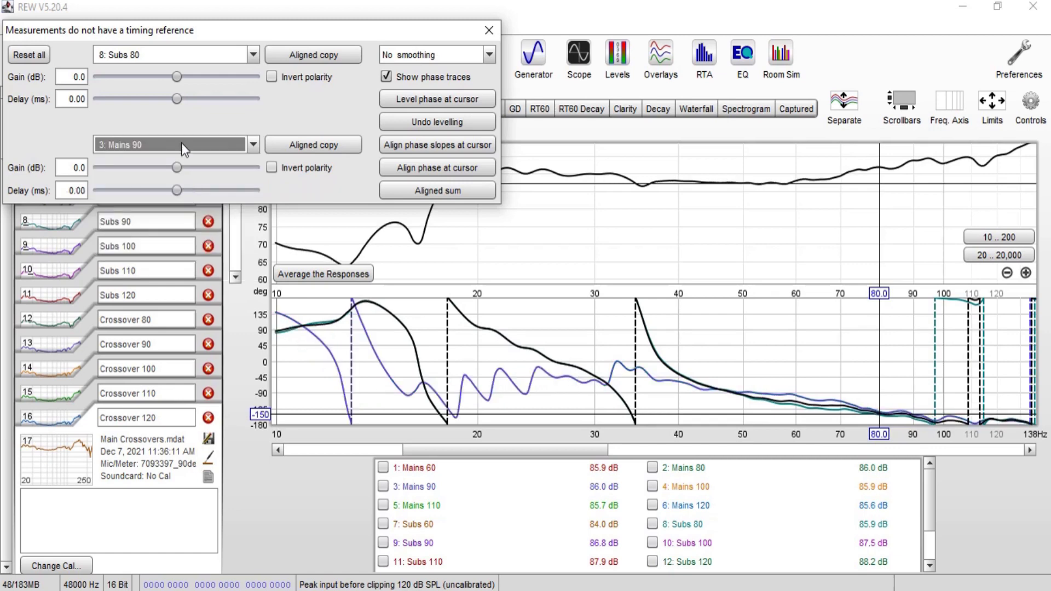
left_click(165, 54)
left_click(165, 104)
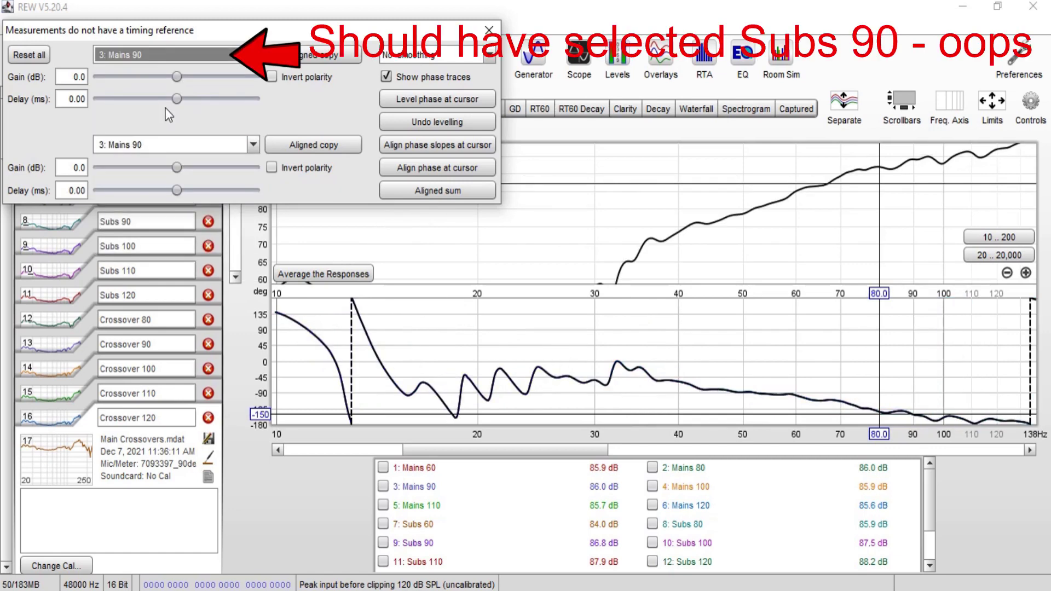
left_click(912, 177)
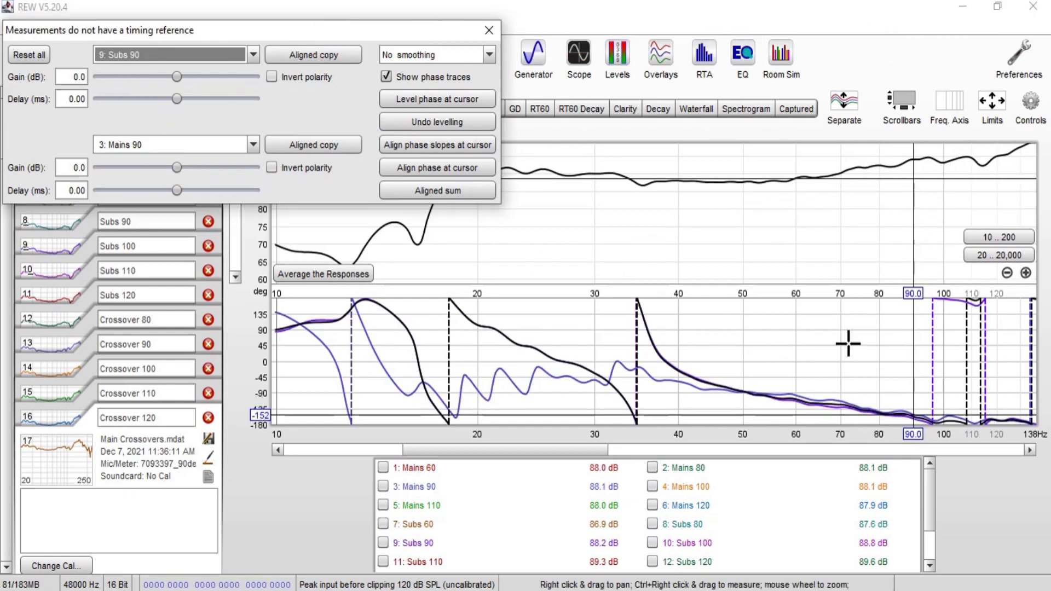
left_click(436, 146)
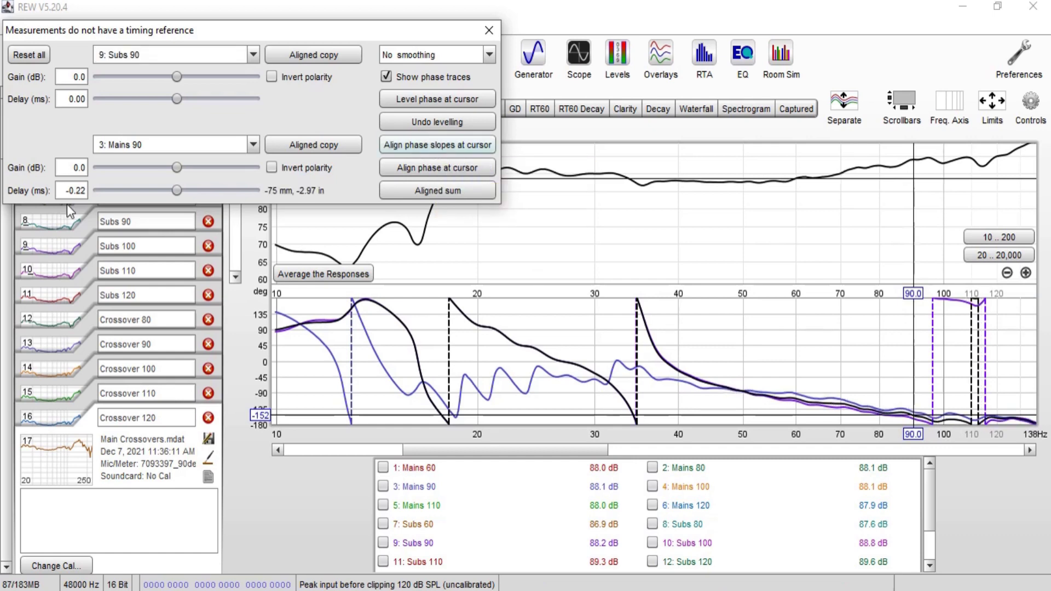
Step: Review the 80–120 Hz delays in the notes and connect the console to the miniDSP
key("alt+Tab")
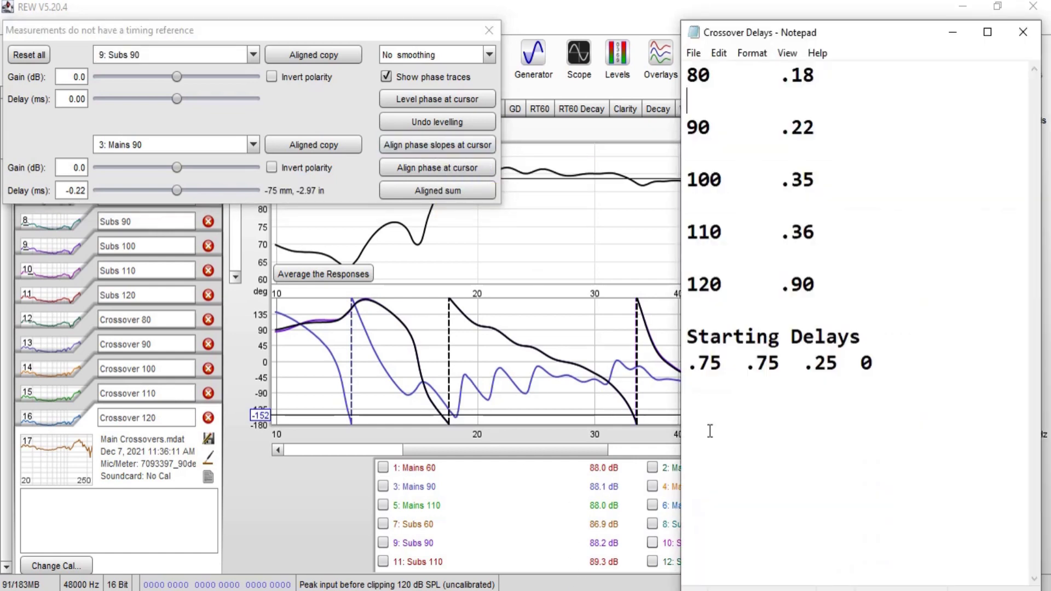
left_click_drag(687, 74, 851, 304)
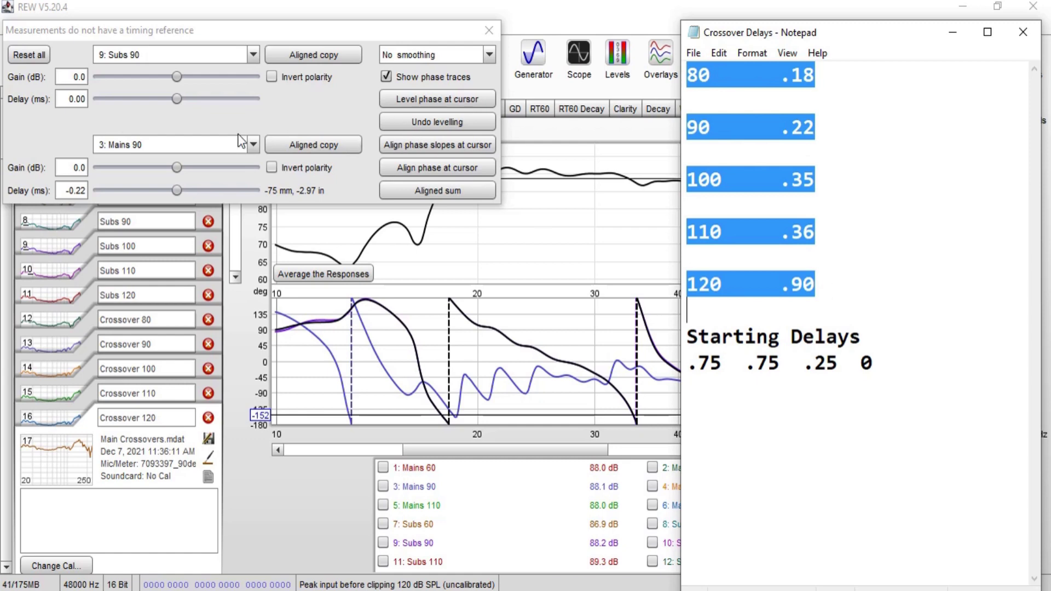
left_click(854, 72)
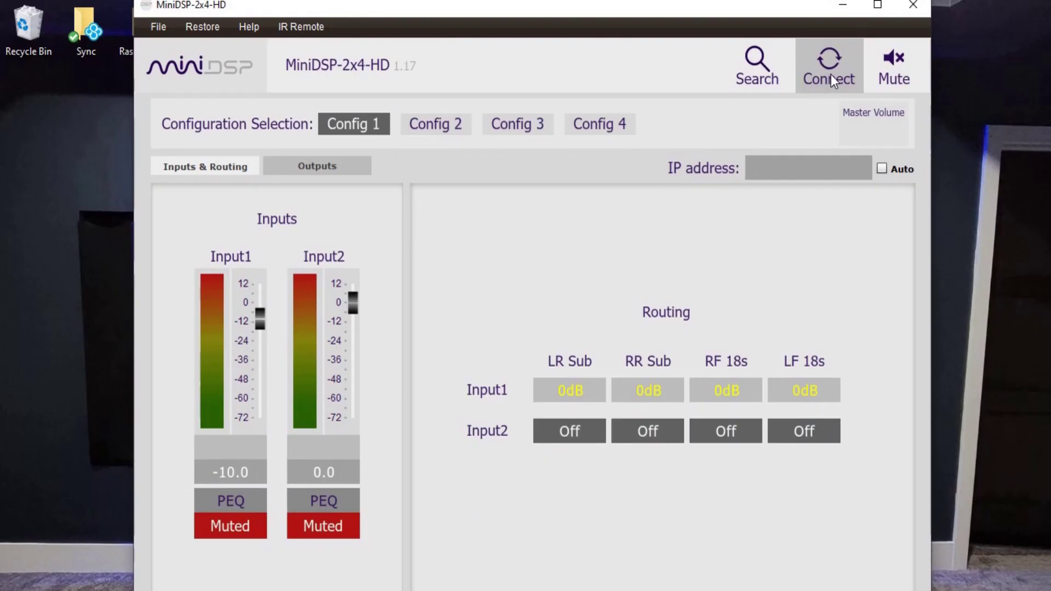
left_click(830, 74)
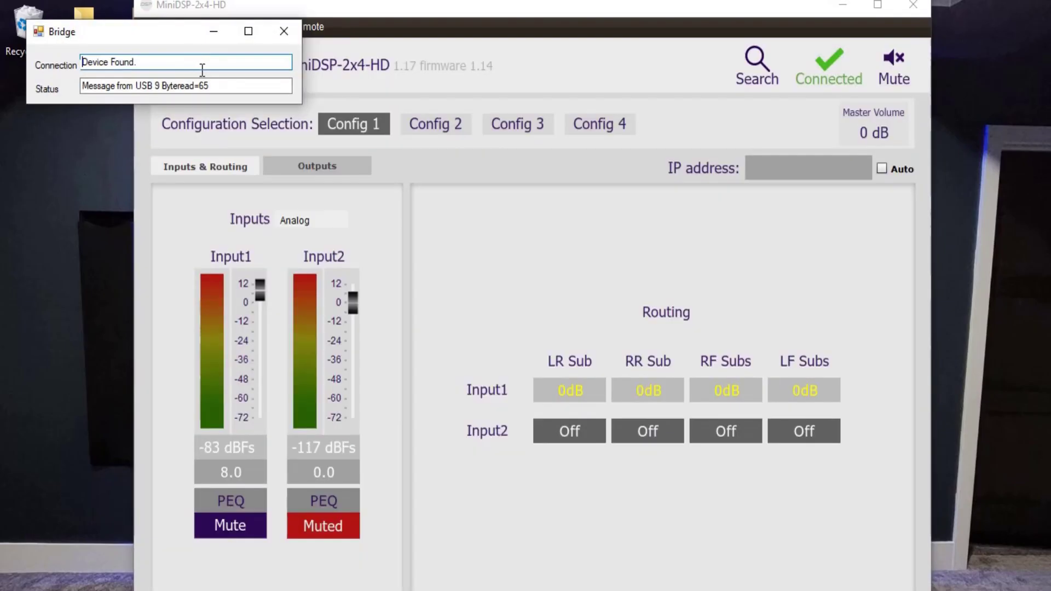
Step: Hide the bridge window and show the four sub outputs with delays 1.65, 1.65, 1.15, 0.9 ms
left_click(216, 33)
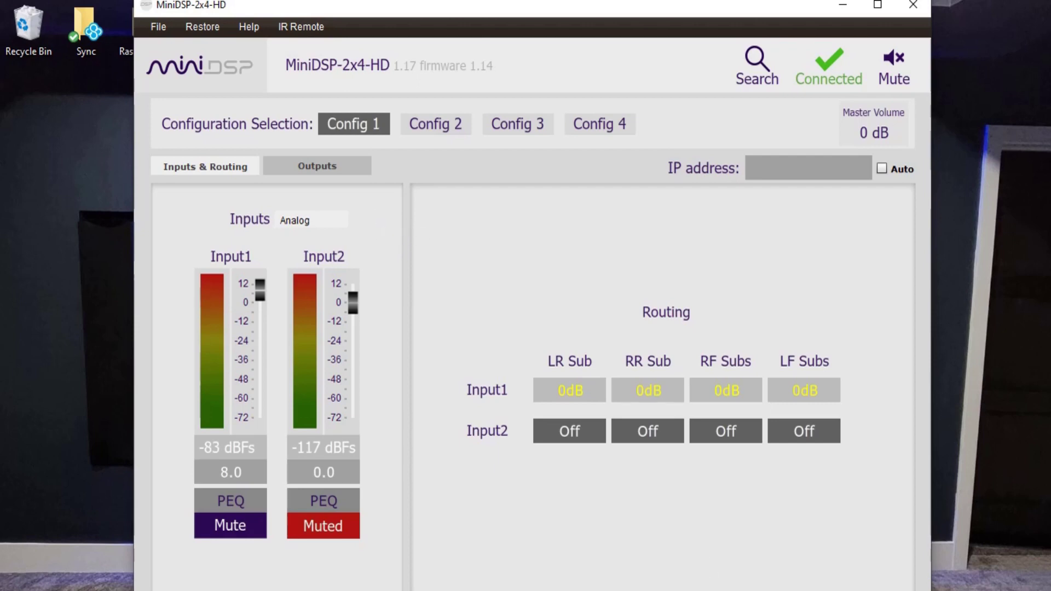
left_click(707, 589)
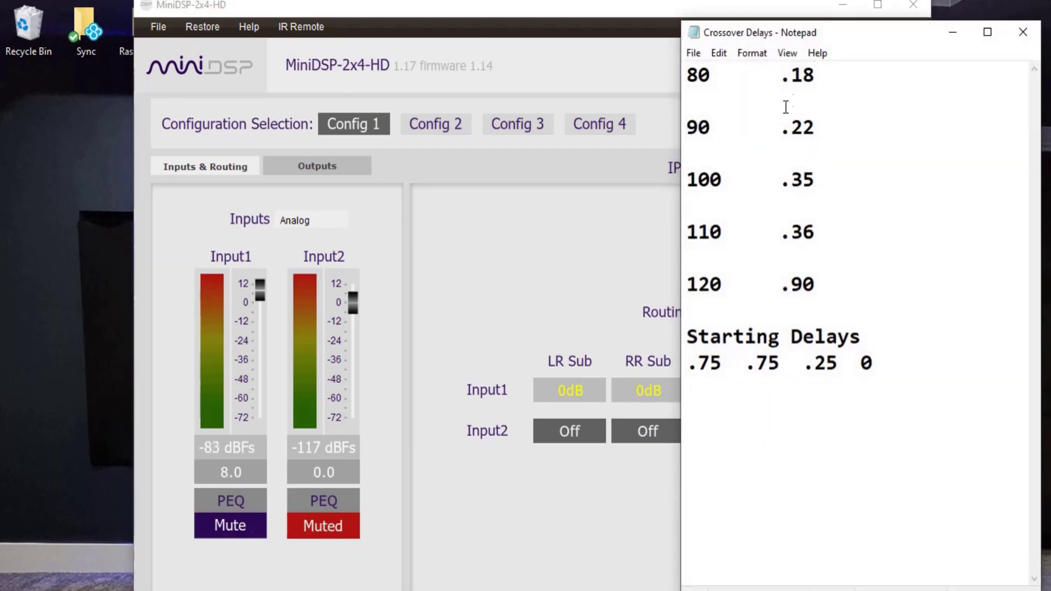
left_click(320, 166)
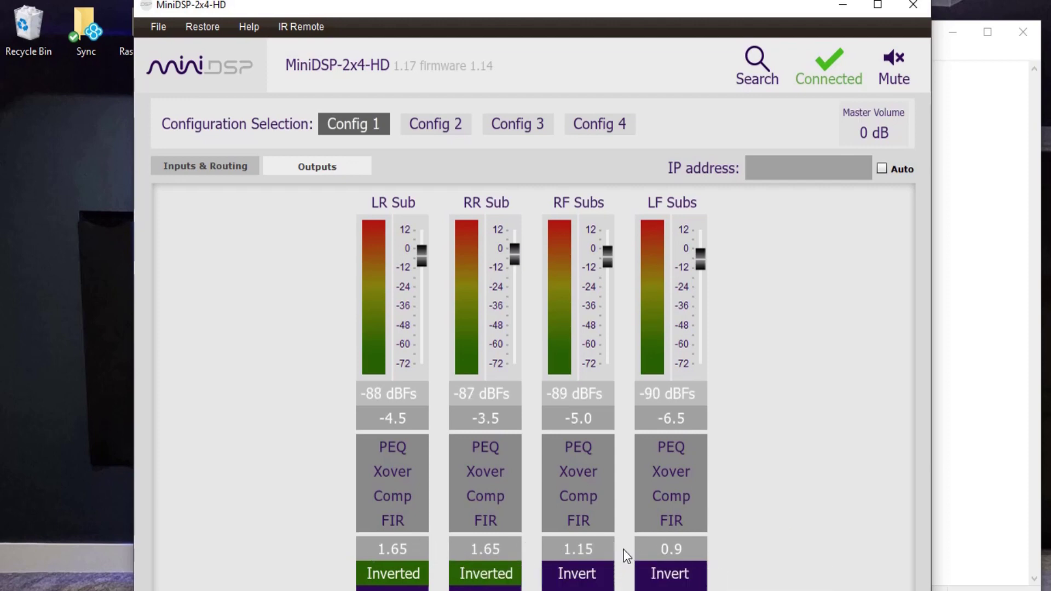
Step: Review the Starting Delays and the 80 Hz 0.18 ms line in the notes
key("alt+Tab")
left_click_drag(904, 361, 670, 333)
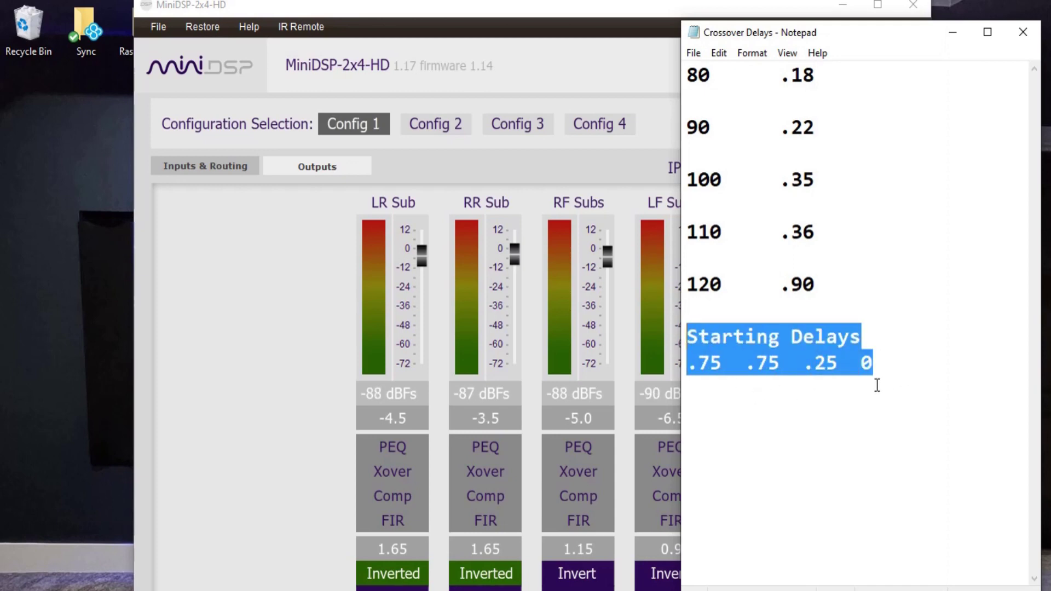
left_click_drag(818, 75, 692, 75)
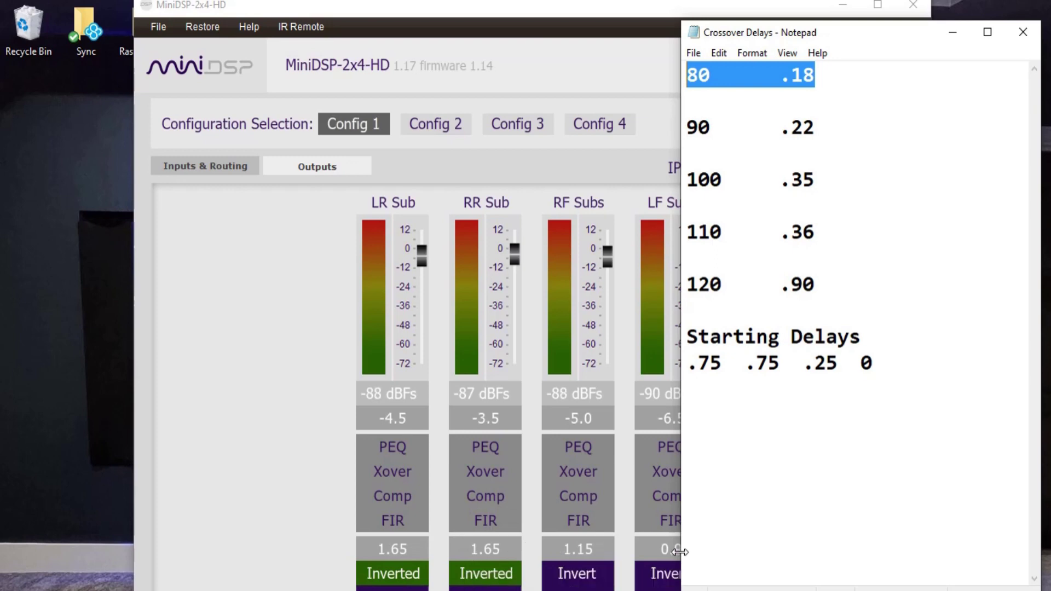
left_click(802, 363)
Step: In Calculator, compute 0.75 + 0.18 = 0.93 and select the LR Sub delay value
key("XF86Calculator")
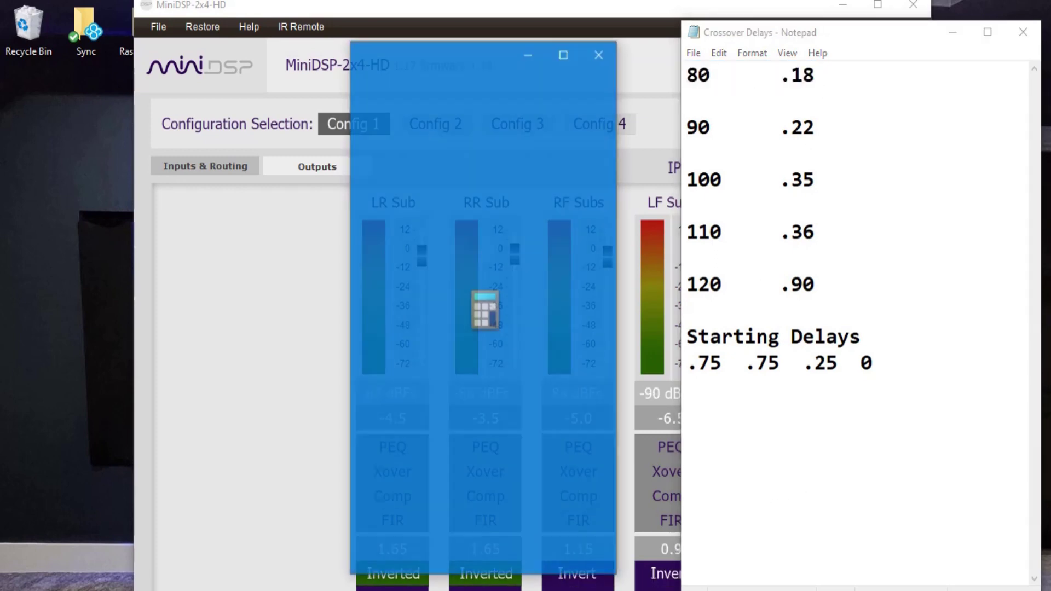
left_click_drag(432, 54, 183, 40)
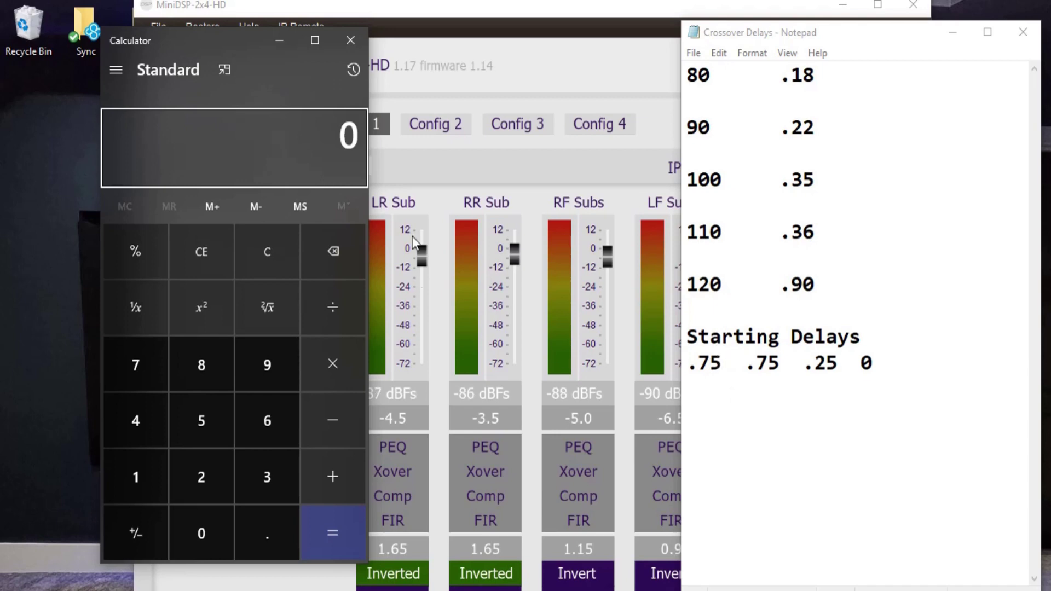
type(".75 + 0")
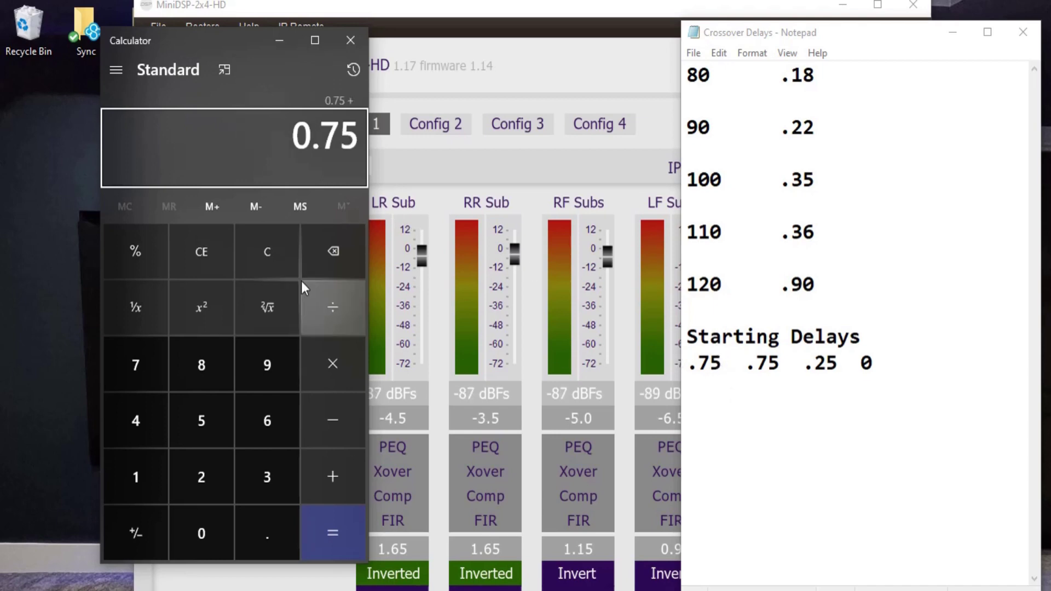
type(".18")
key("Return")
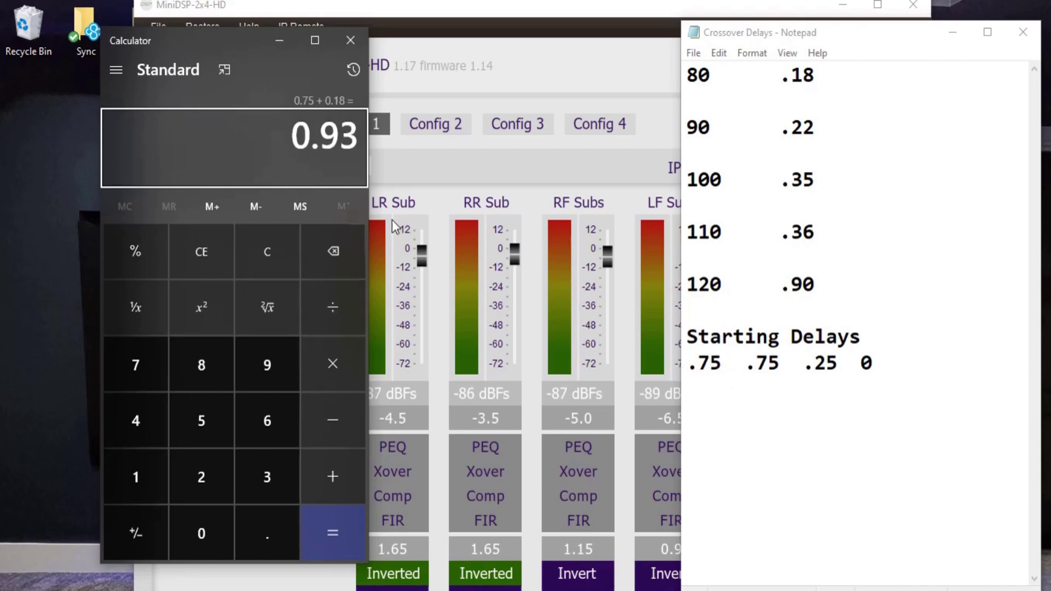
left_click(392, 549)
double_click(393, 549)
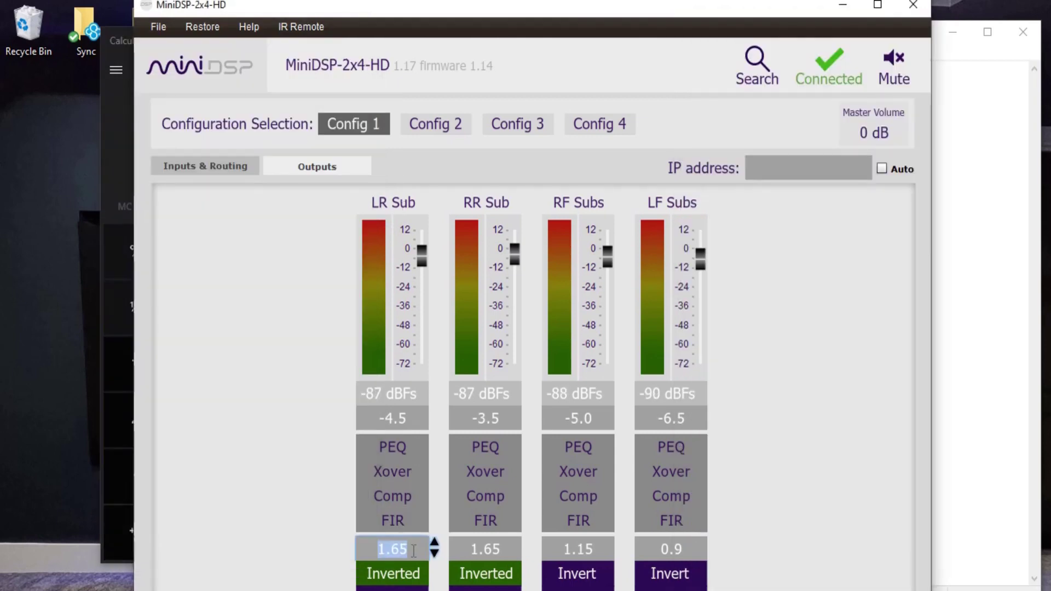
Step: Compute 0.25 + 0.18 = 0.43, select the RF Subs delay value, and recheck the 80 Hz line
key("alt+Tab")
key("alt+Tab")
key("Tab")
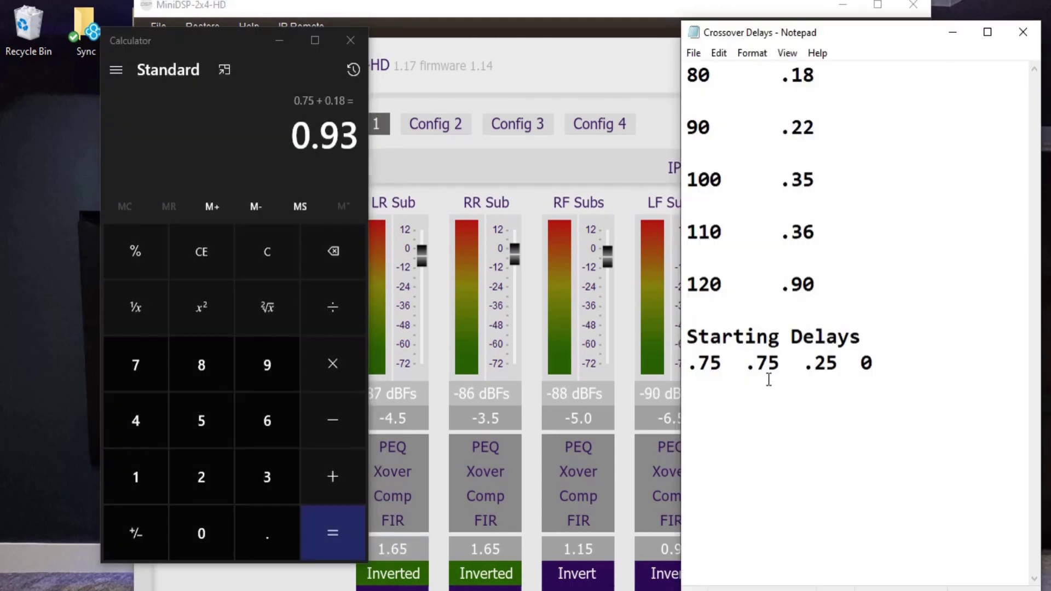
left_click_drag(782, 364, 743, 364)
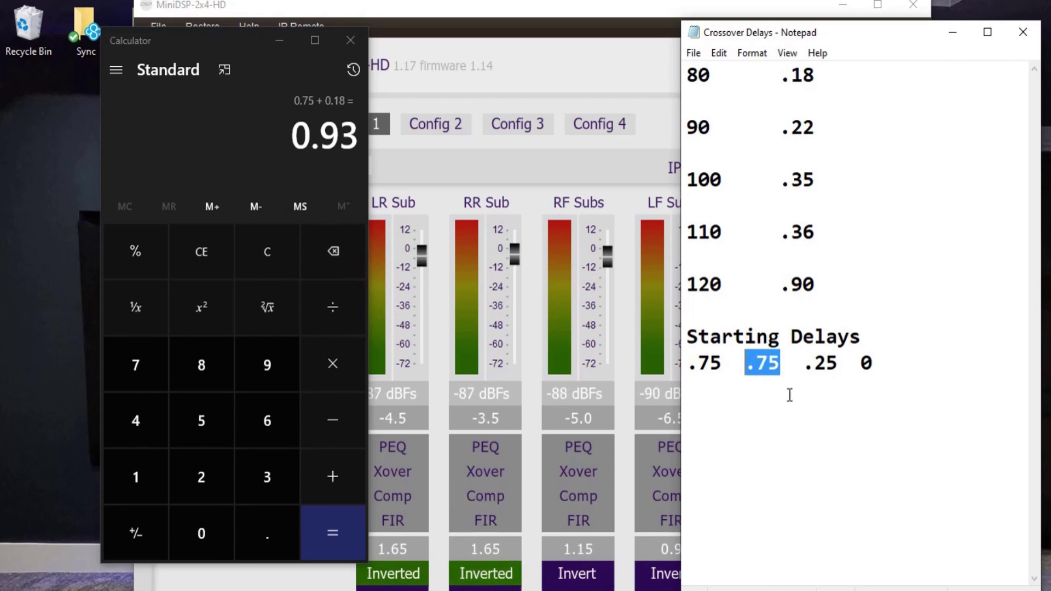
left_click(258, 242)
type(".25 + 0.18")
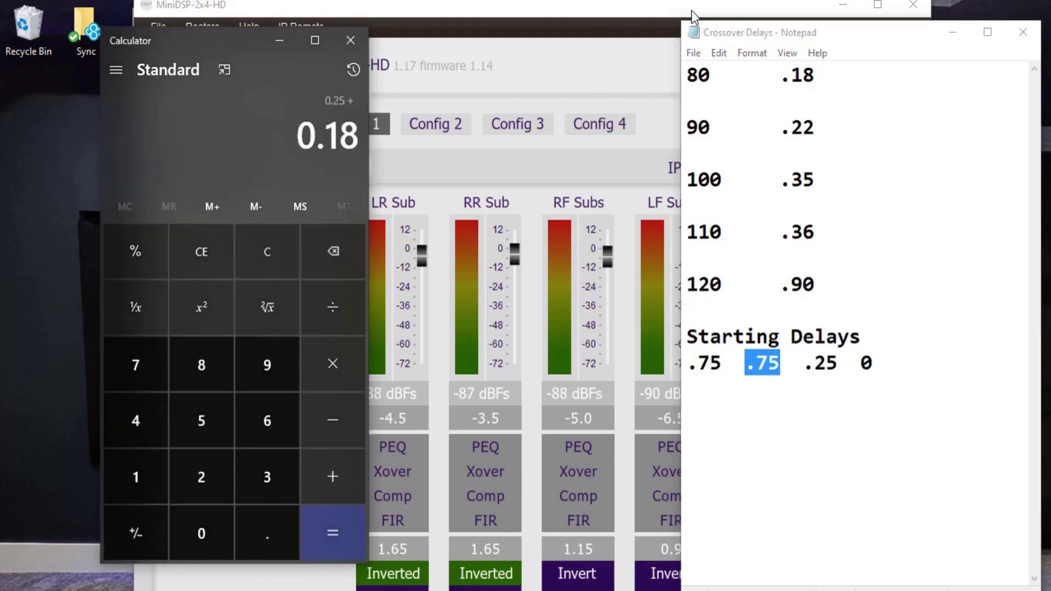
key("Return")
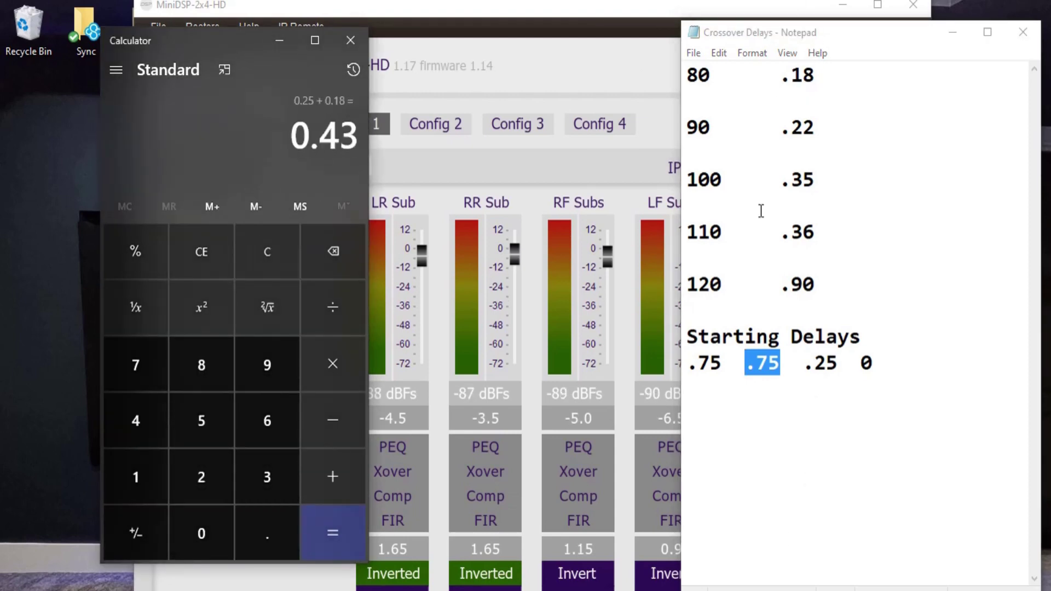
double_click(598, 549)
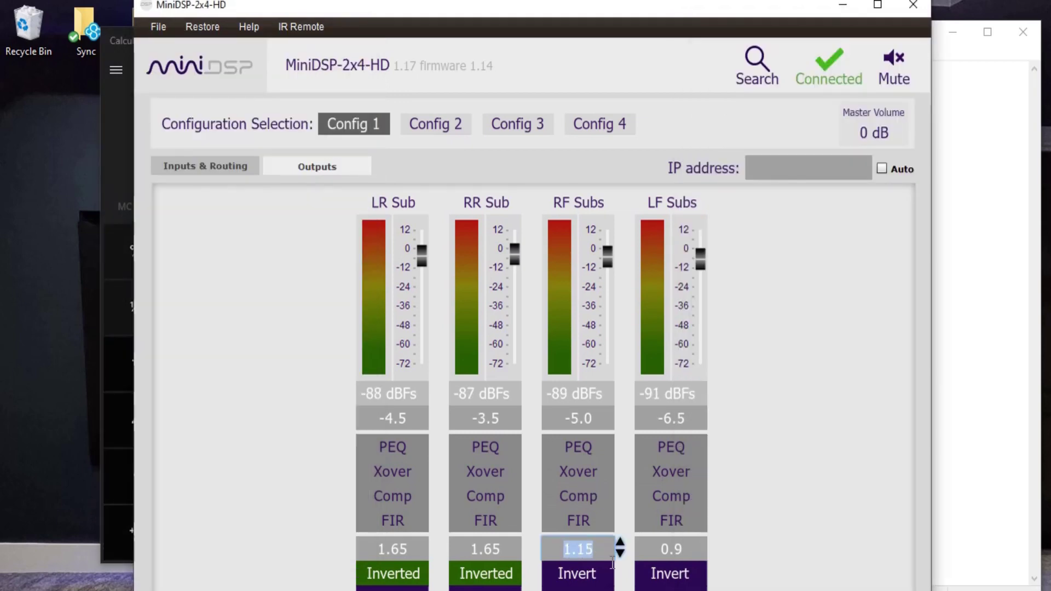
key("alt+Tab")
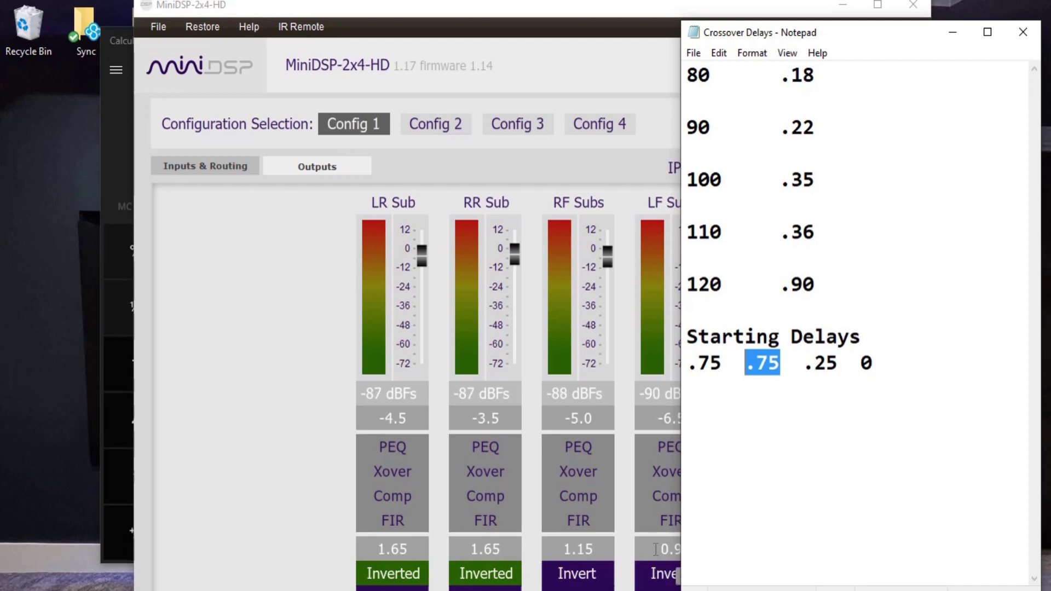
left_click_drag(815, 77, 672, 66)
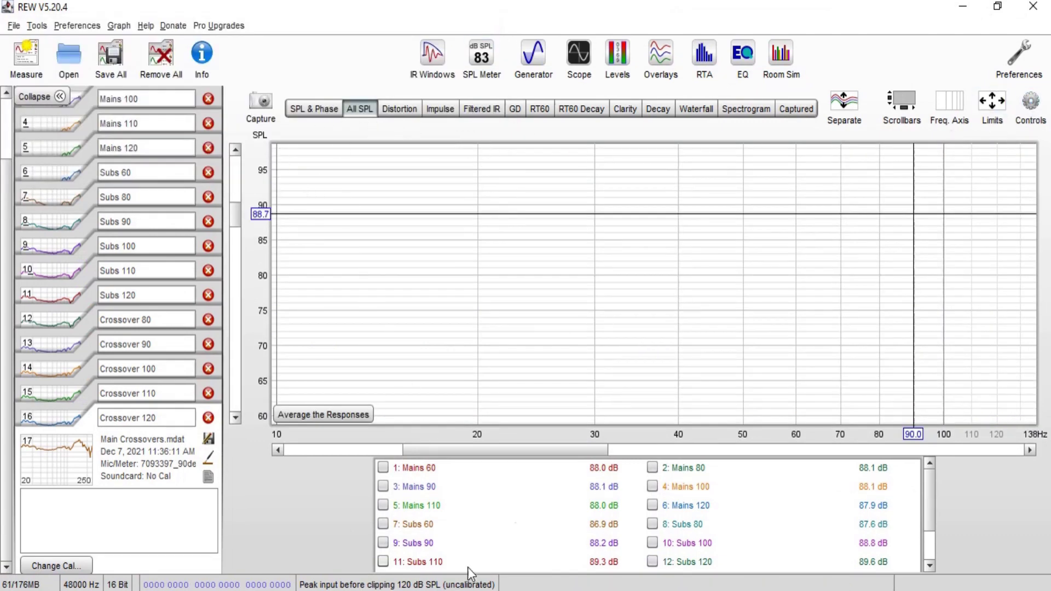
Step: Plot 13: Crossover 80 alone on the All SPL graph after checking the 80 entry in the notes
scroll(482, 501, "down", 3)
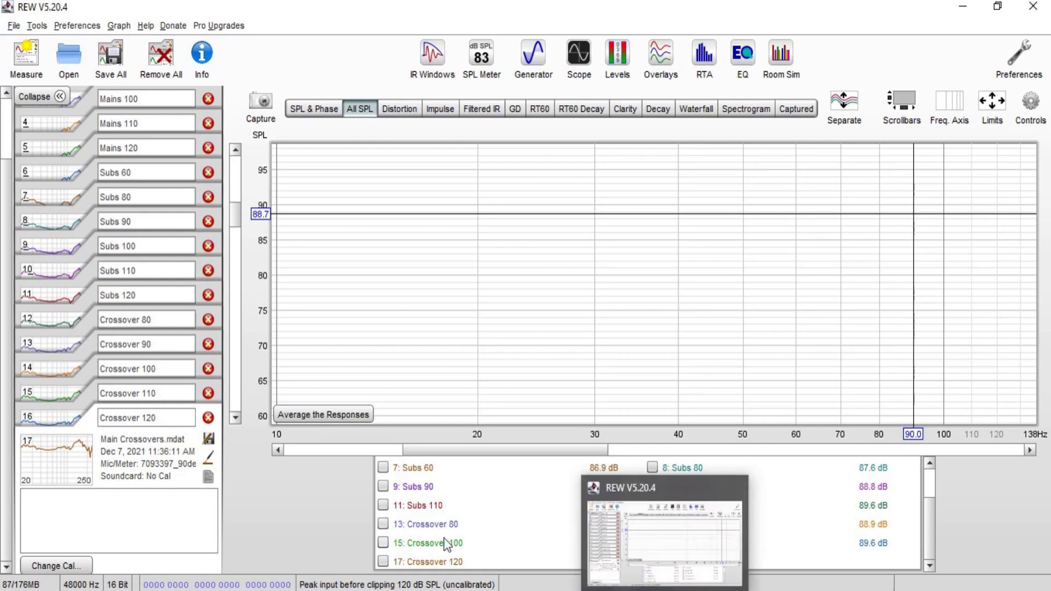
key("alt+Tab")
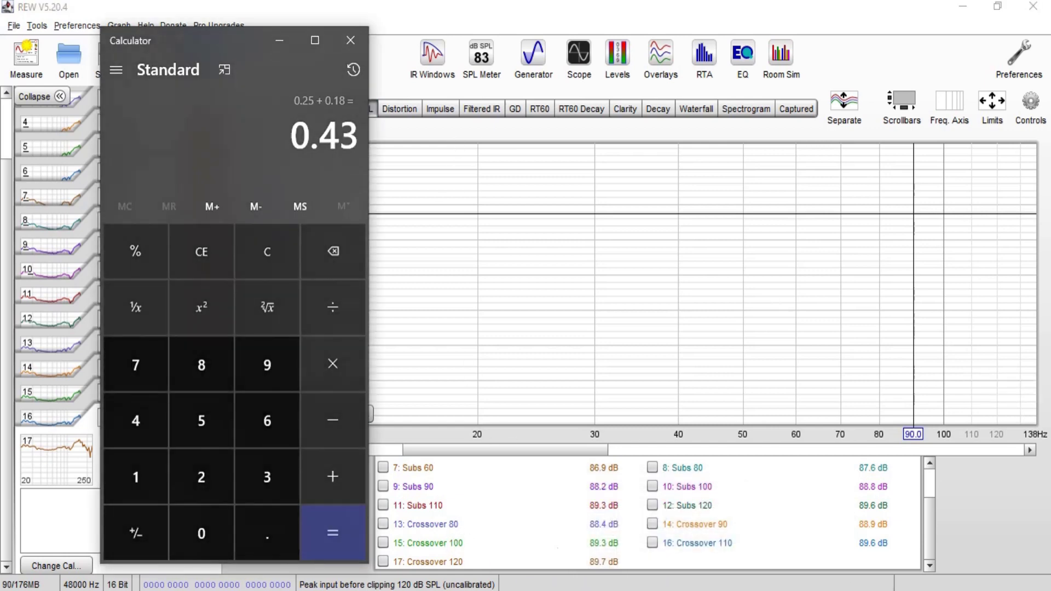
key("alt+Tab")
left_click_drag(711, 77, 688, 77)
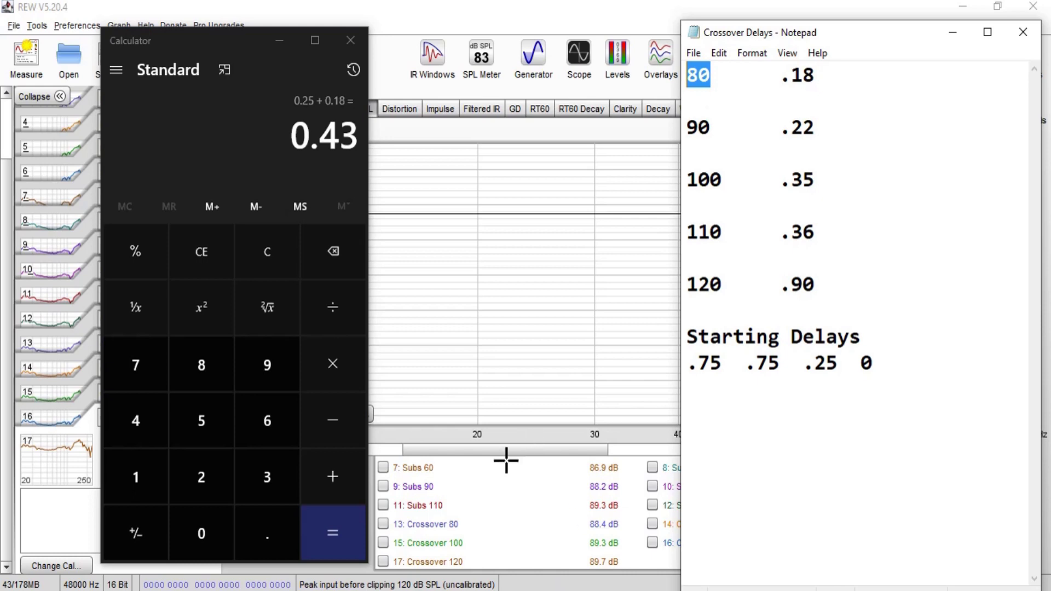
left_click(383, 525)
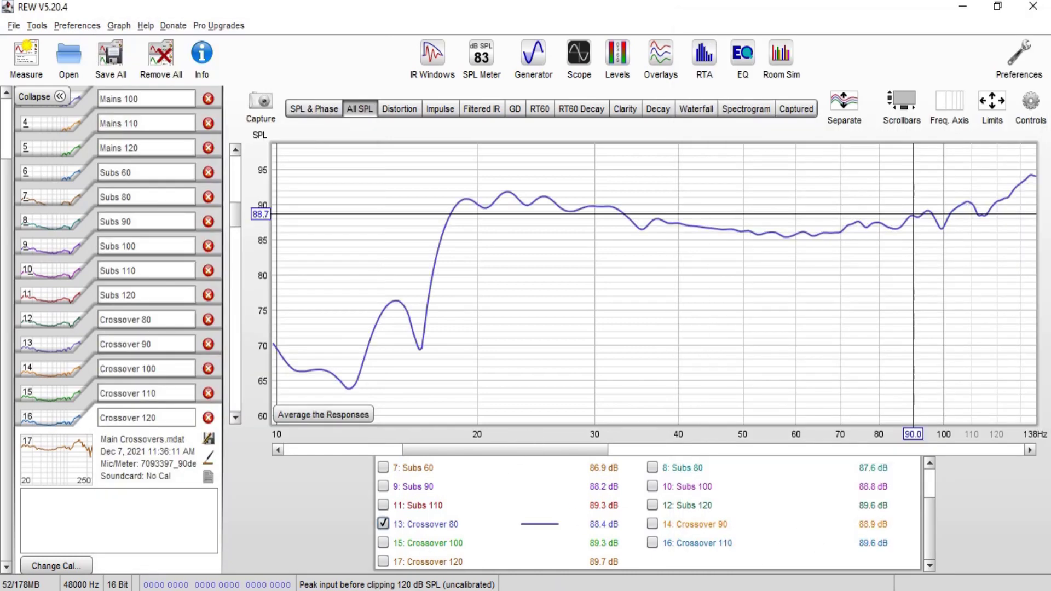
key("alt+Tab")
Step: Compare the 90 Hz 0.22 ms delay and starting delays with the miniDSP settings
triple_click(821, 139)
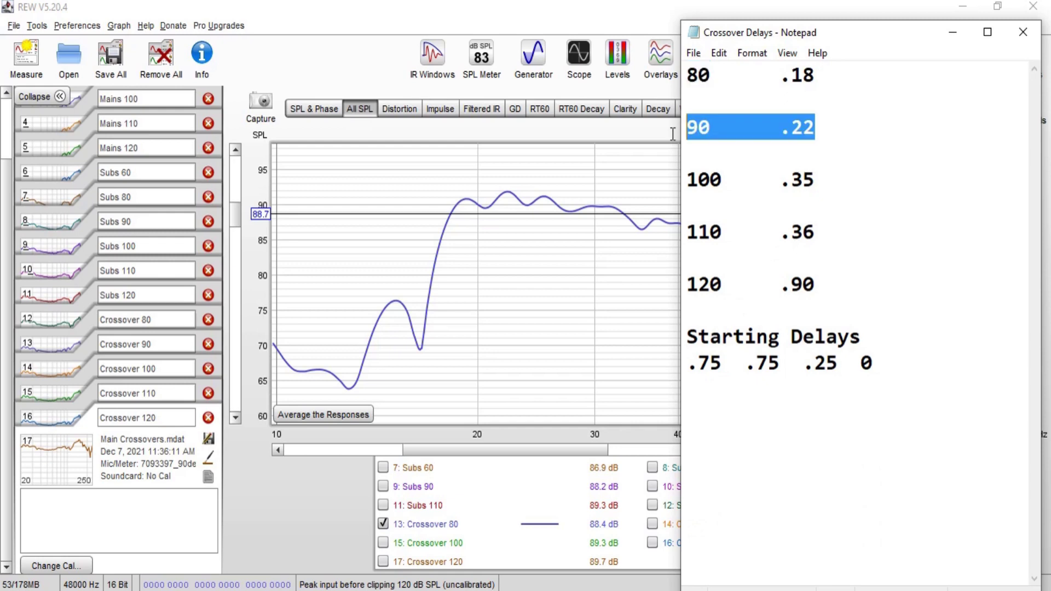
double_click(819, 126)
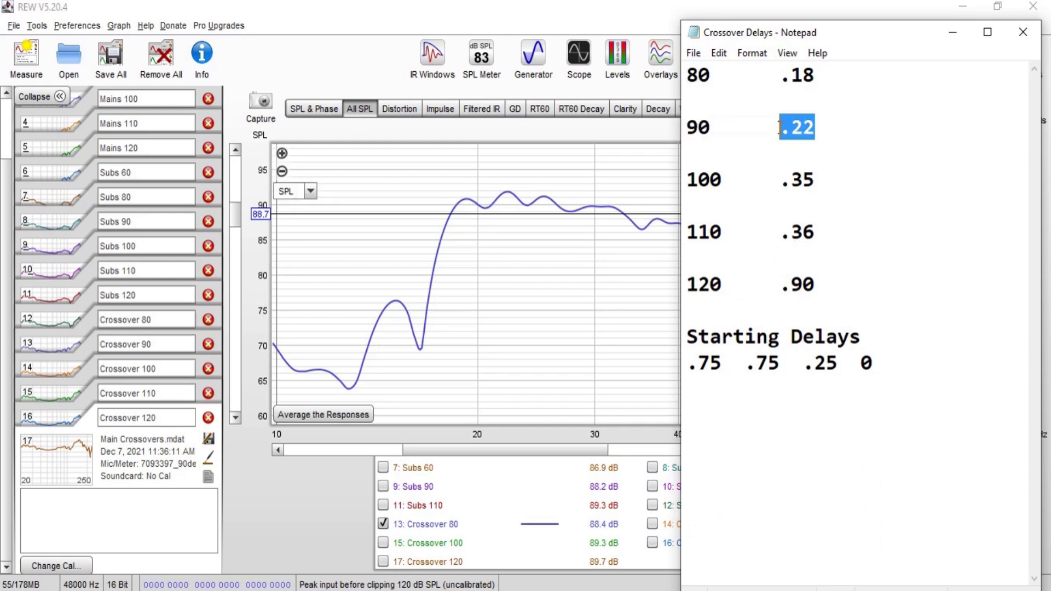
left_click(854, 132)
left_click_drag(891, 368, 692, 366)
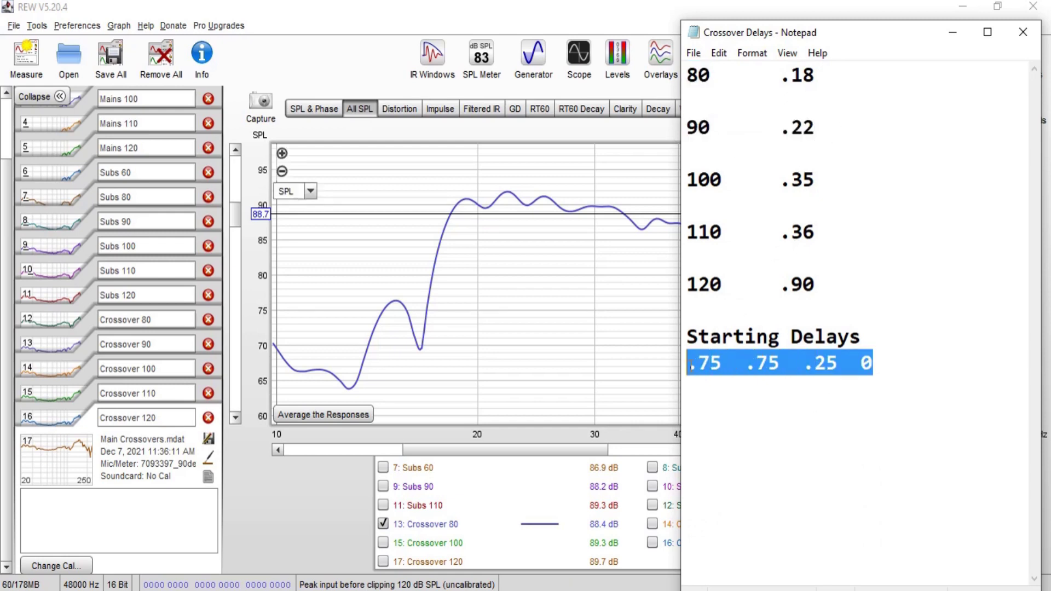
key("alt+Tab")
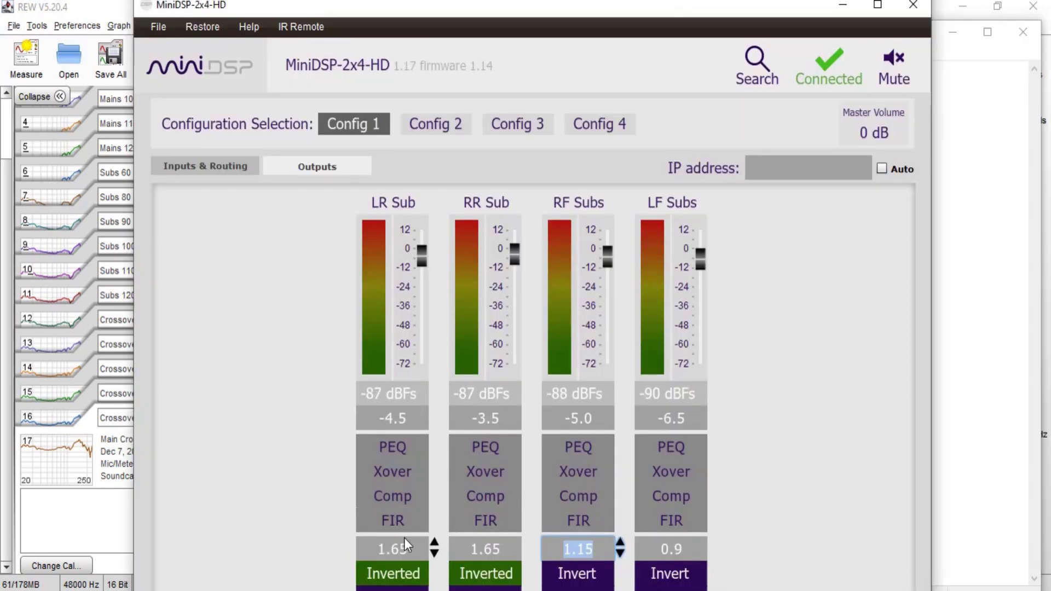
key("alt+Tab")
left_click(886, 359)
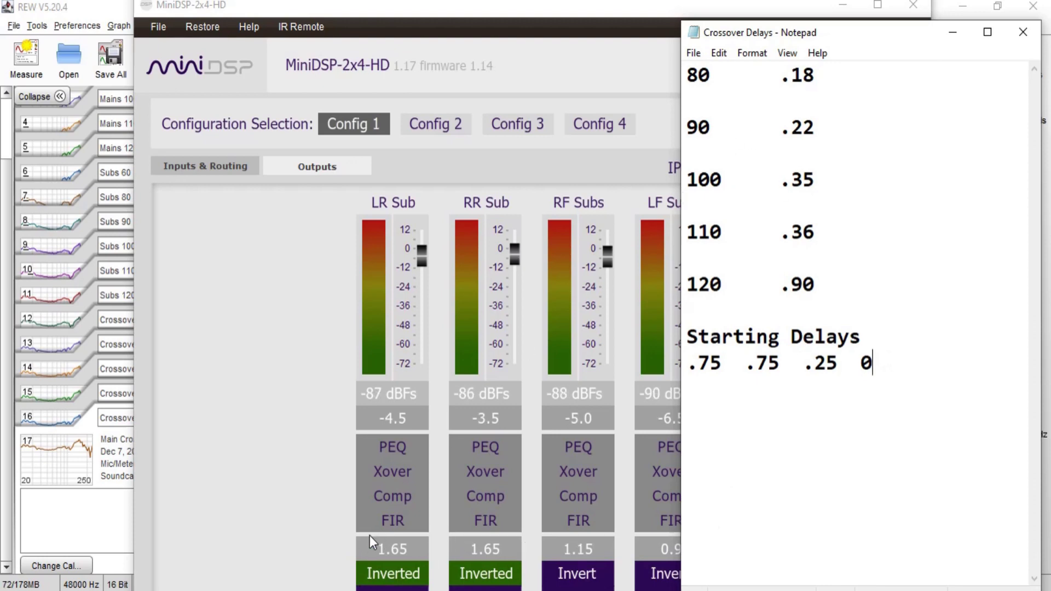
Step: Review all five crossover delay lines, then overlay 14: Crossover 90 on Crossover 80
left_click(344, 550)
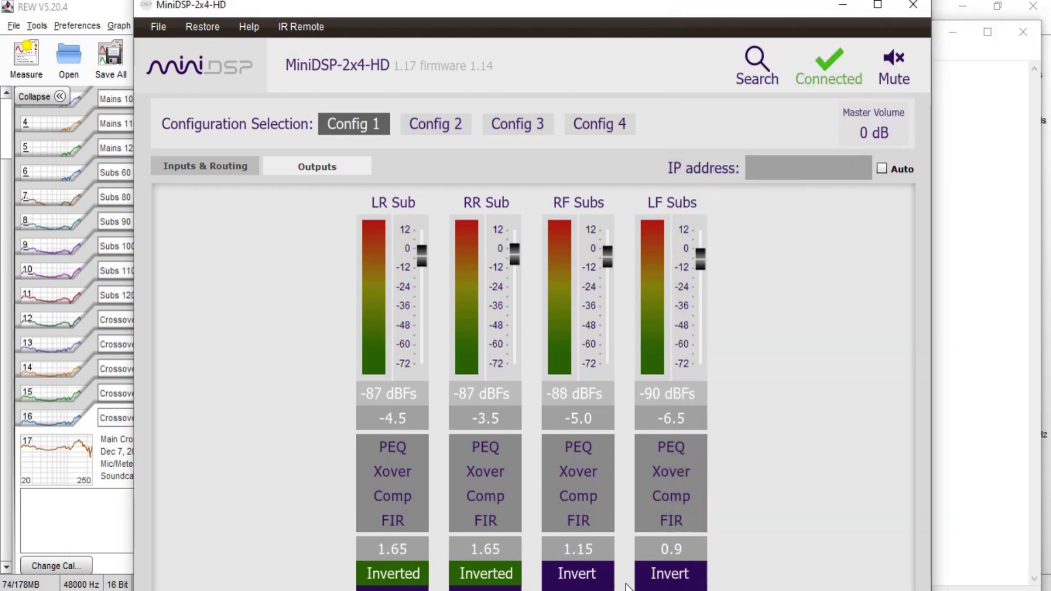
left_click(668, 589)
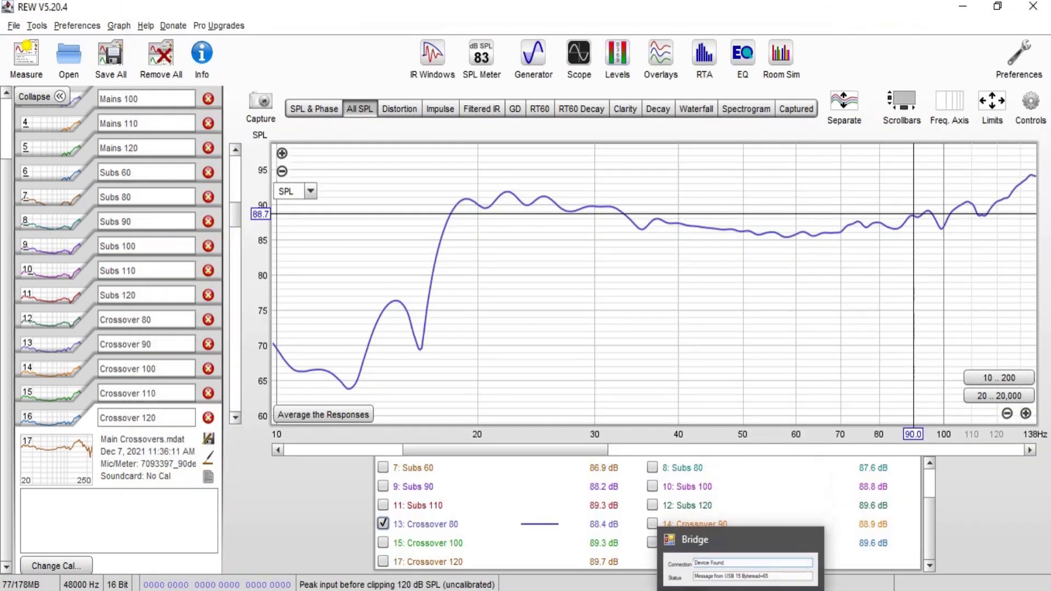
left_click(726, 590)
left_click_drag(724, 135, 653, 132)
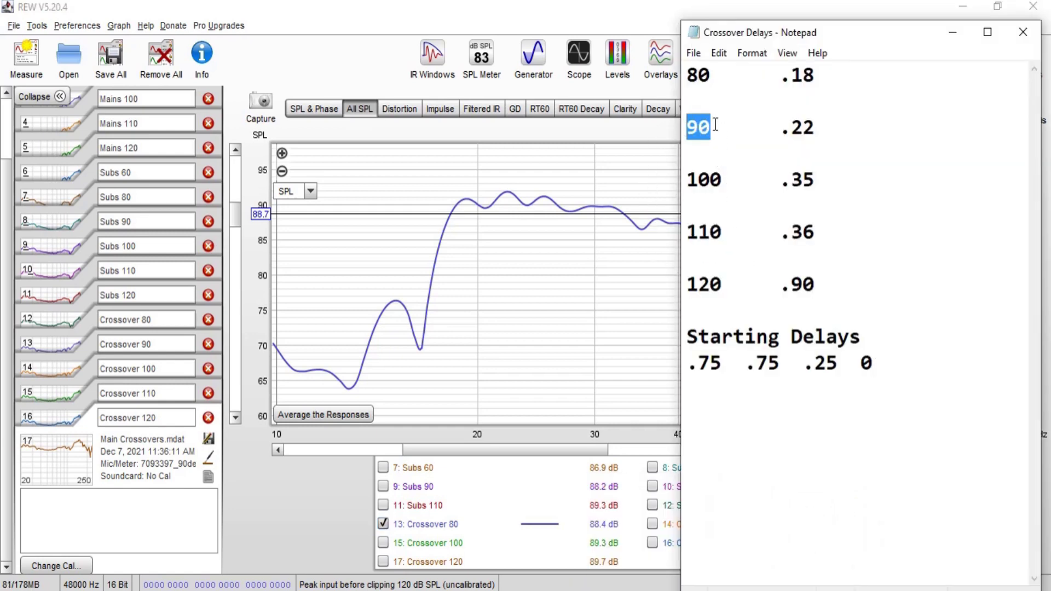
left_click(633, 542)
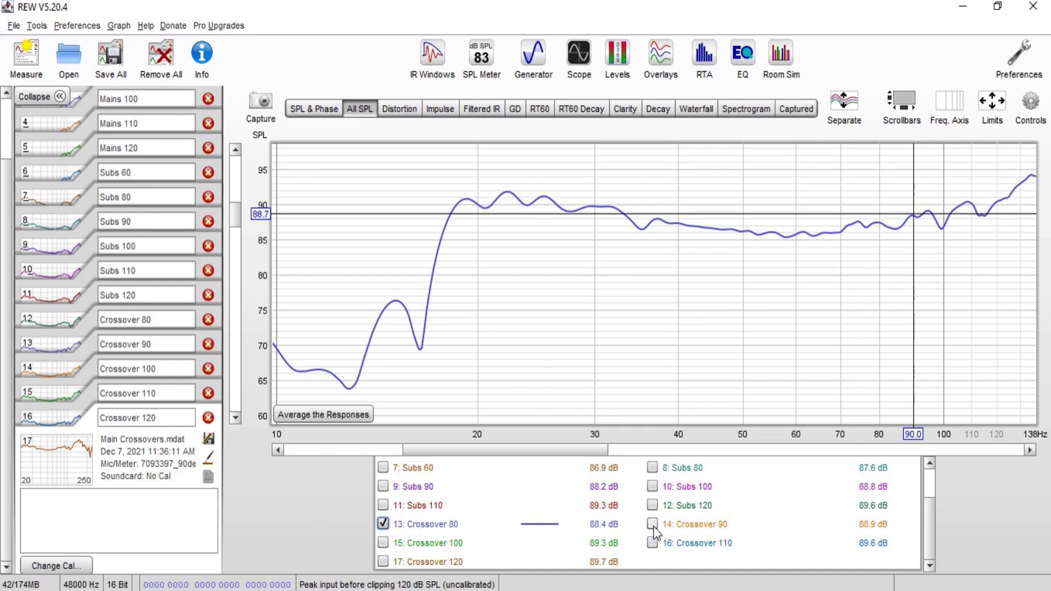
key("alt+Tab")
left_click_drag(687, 70, 826, 295)
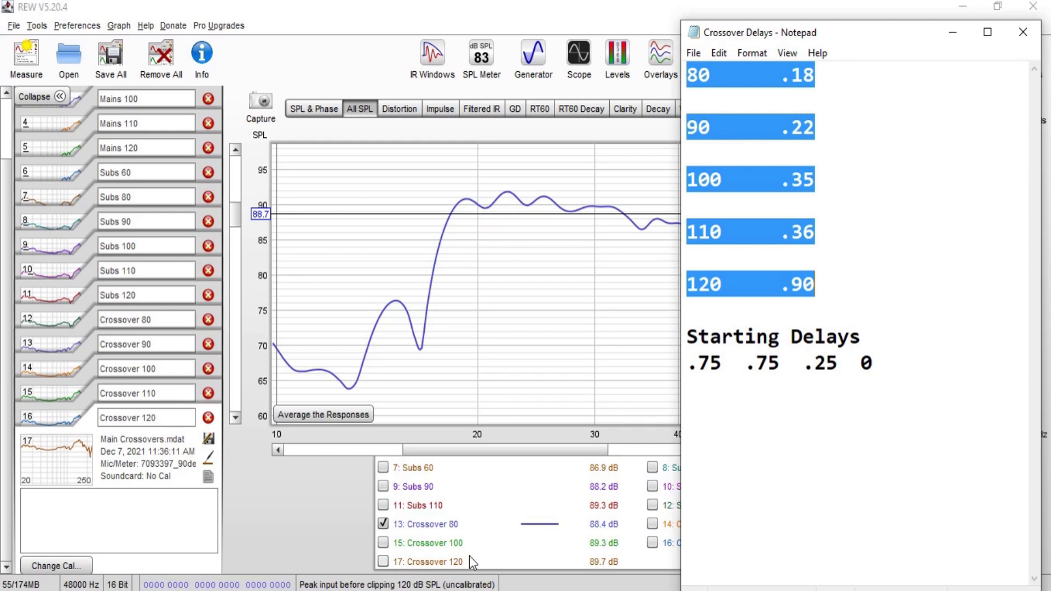
left_click(598, 451)
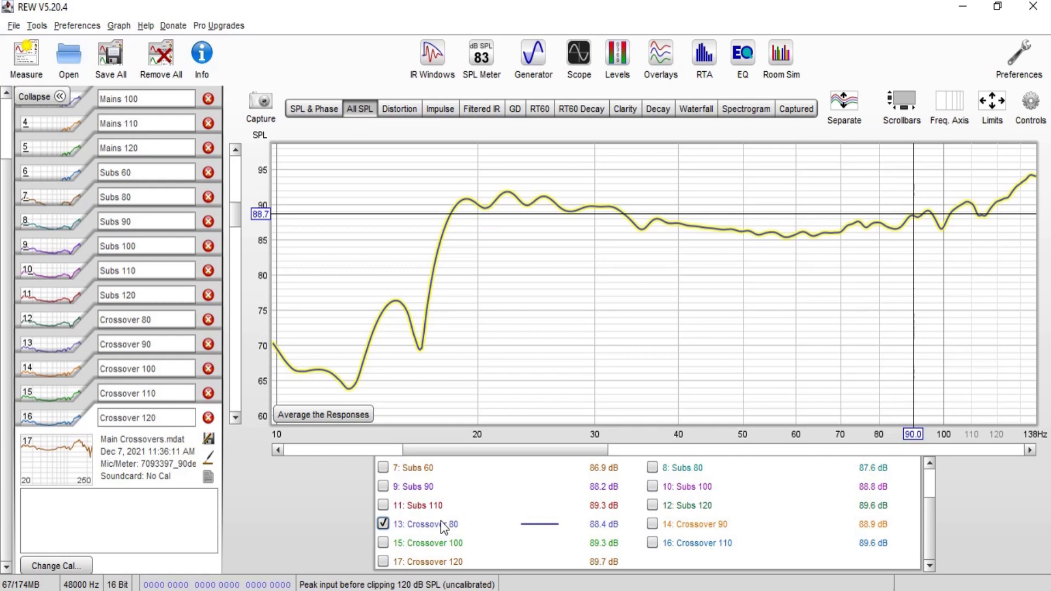
left_click(653, 524)
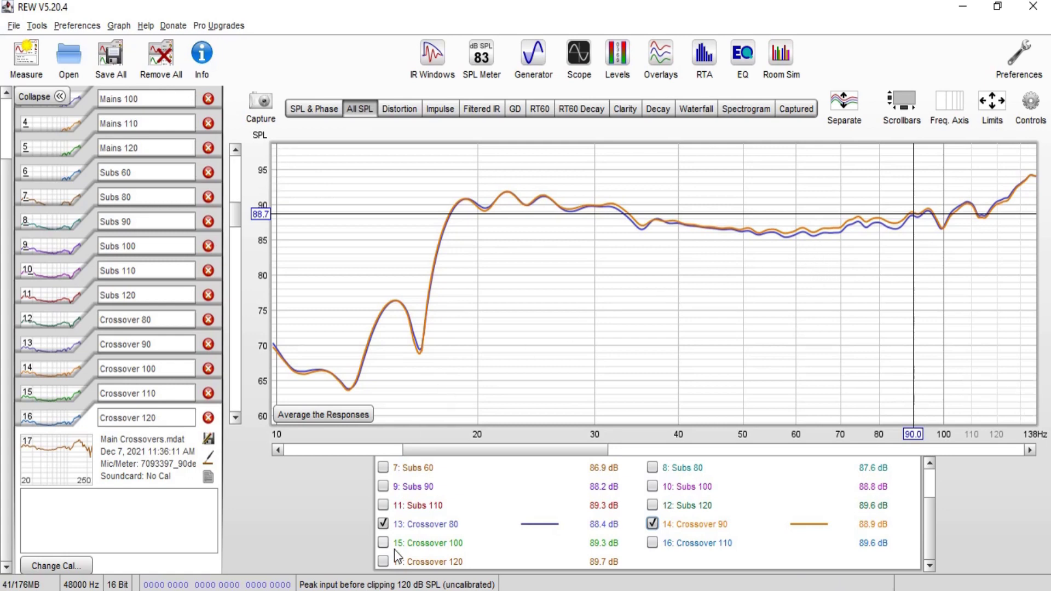
Step: Swap Crossover 80 for Crossover 100 on the graph and read the levels near 100 Hz
left_click(383, 524)
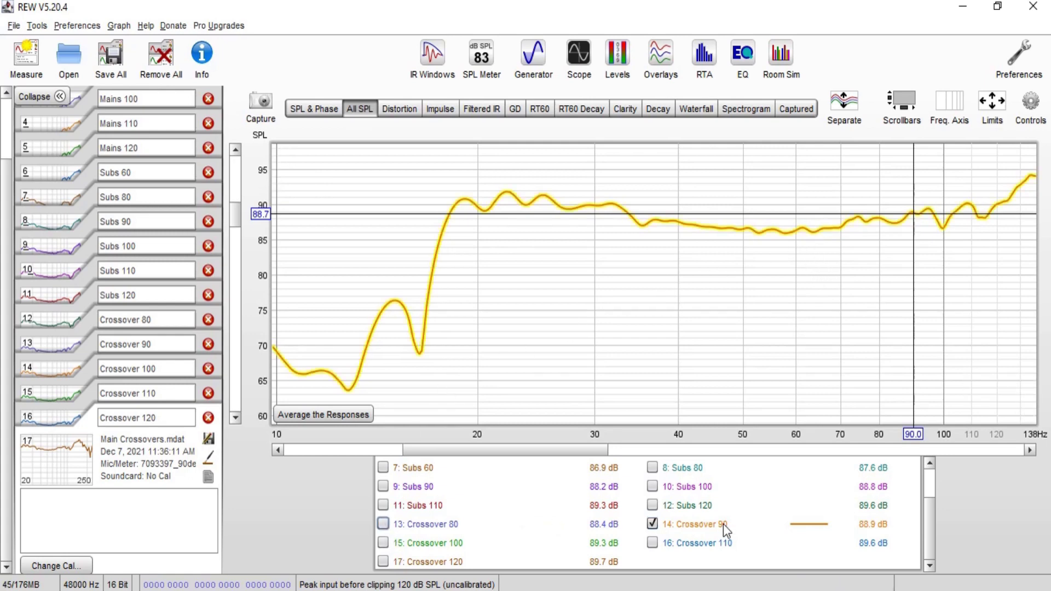
left_click(384, 543)
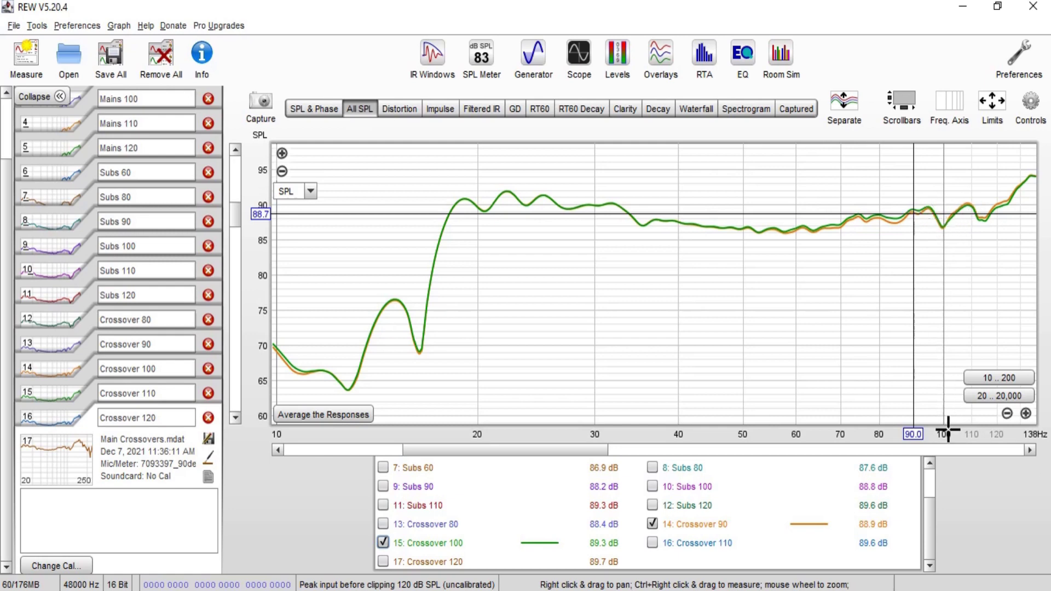
left_click(943, 248)
left_click(943, 227)
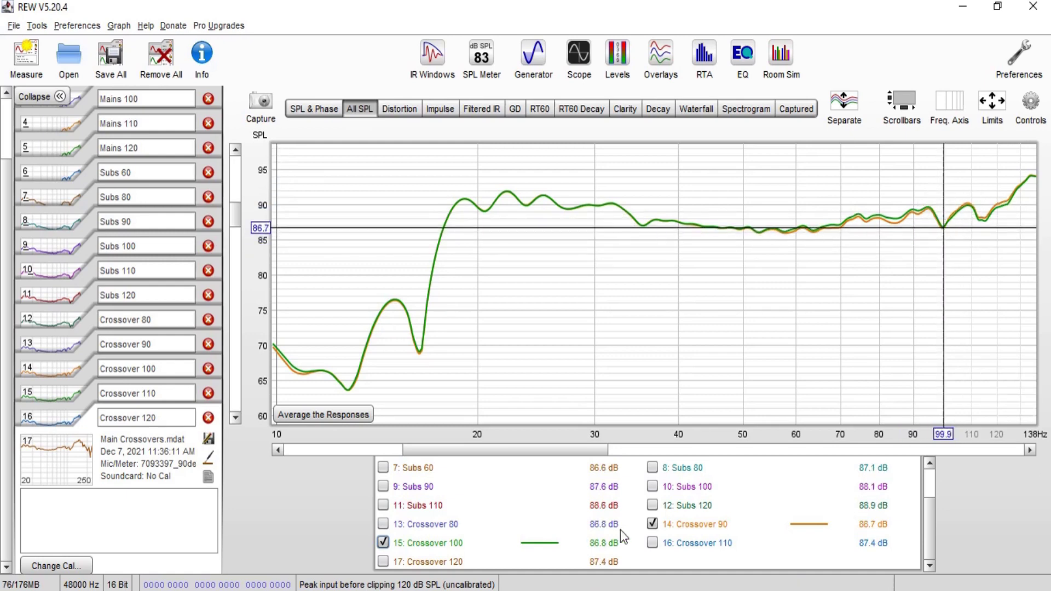
Step: Swap Crossover 90 for Crossover 110 and read the curve levels near 110 Hz
left_click(653, 523)
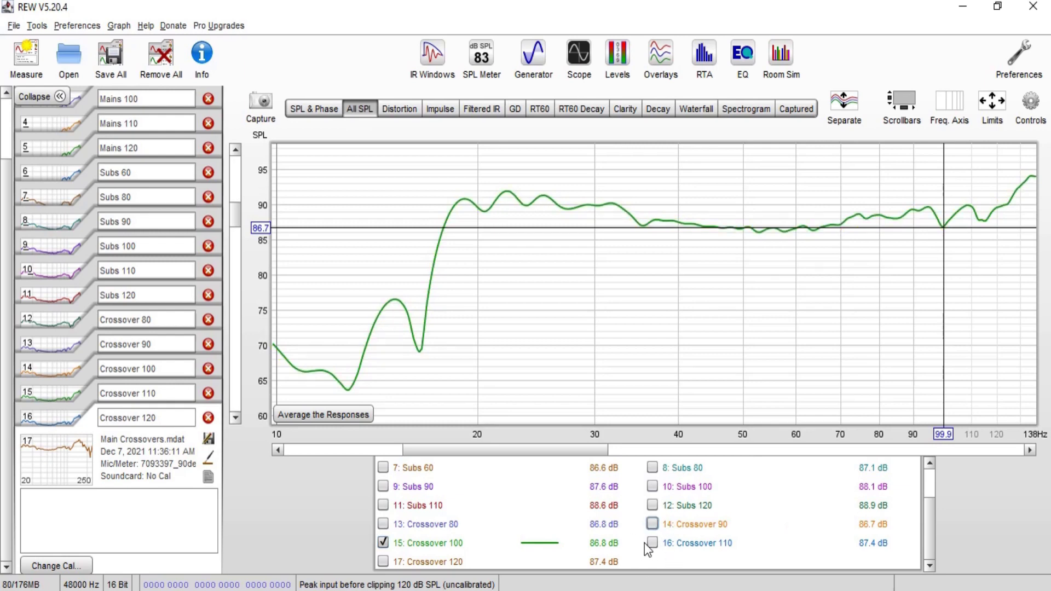
left_click(653, 542)
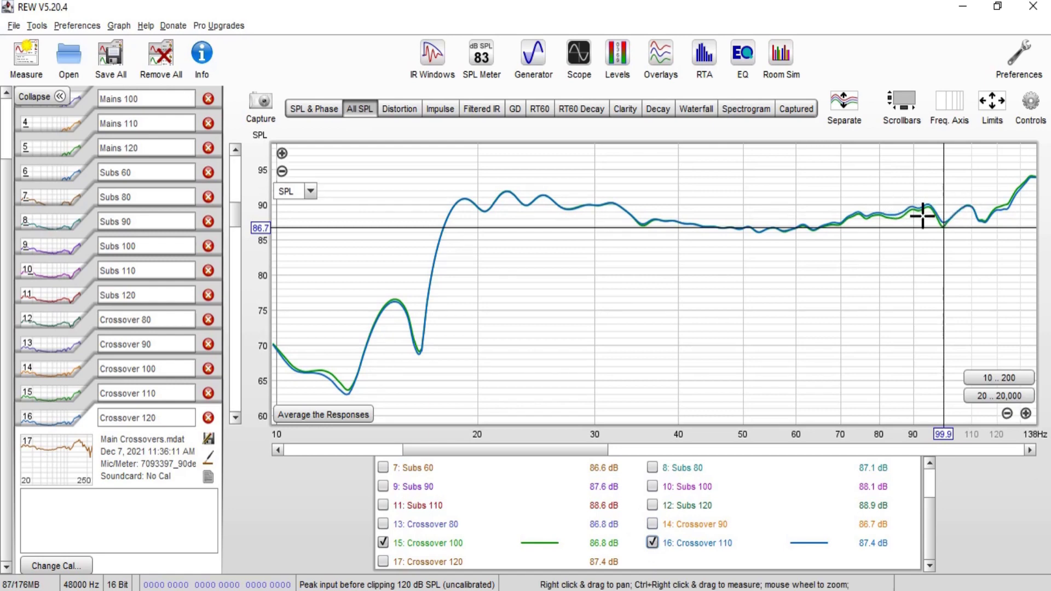
left_click(972, 206)
left_click(972, 206)
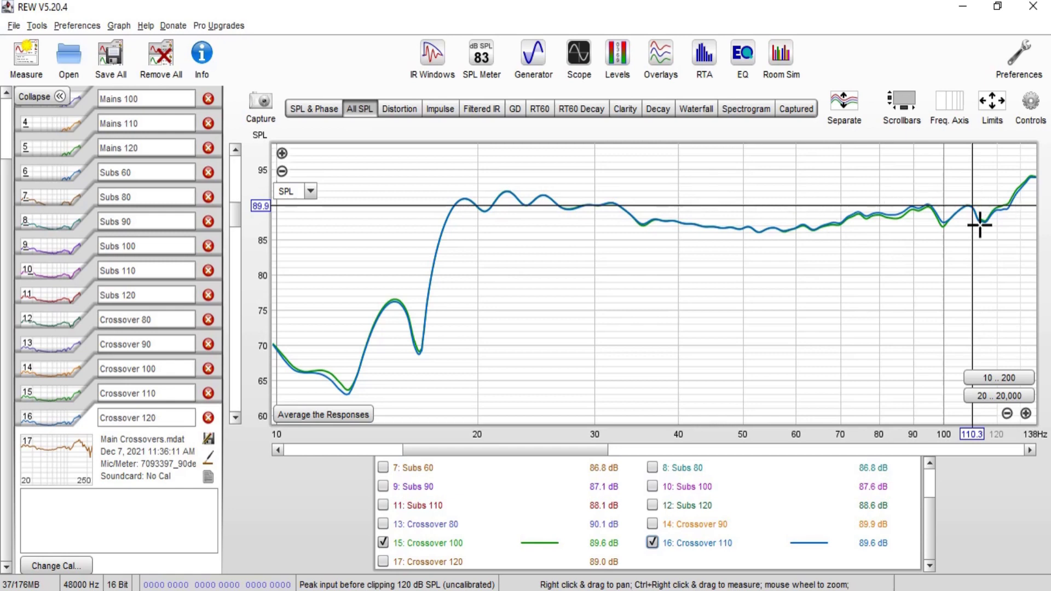
Step: Swap Crossover 100 for Crossover 120 and read the levels near 78 Hz and 121 Hz
left_click(383, 542)
left_click(383, 561)
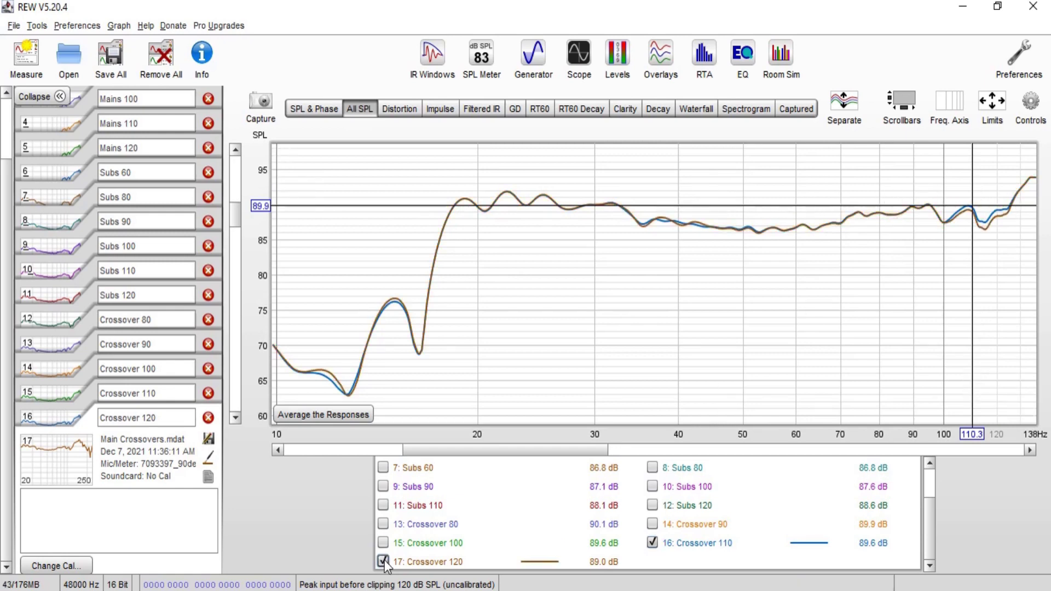
left_click(870, 364)
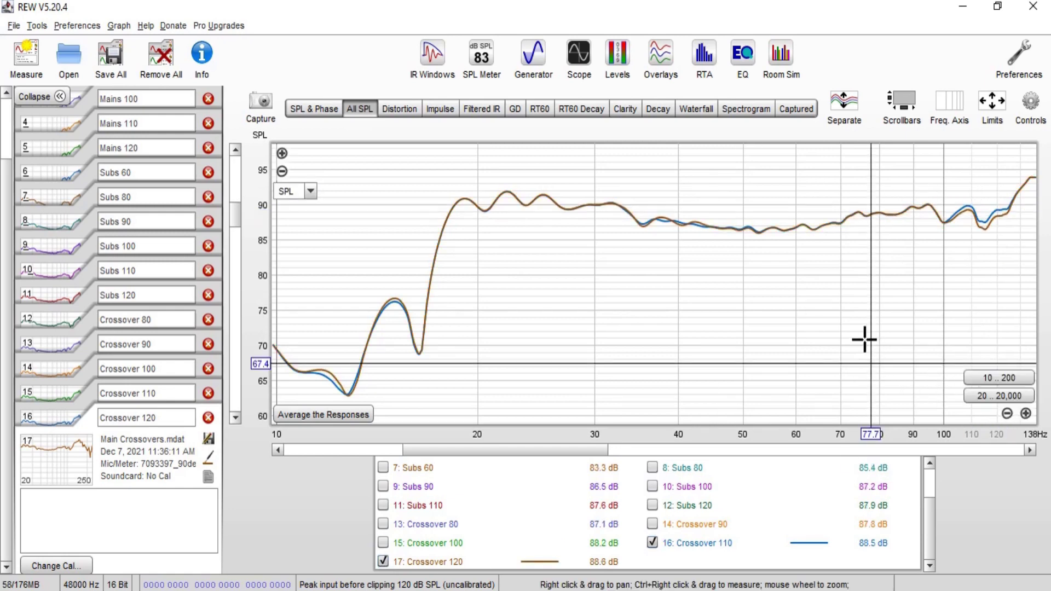
left_click(999, 215)
Step: Turn Crossover 90, 80 and 100 back on so all five curves overlay
left_click(652, 524)
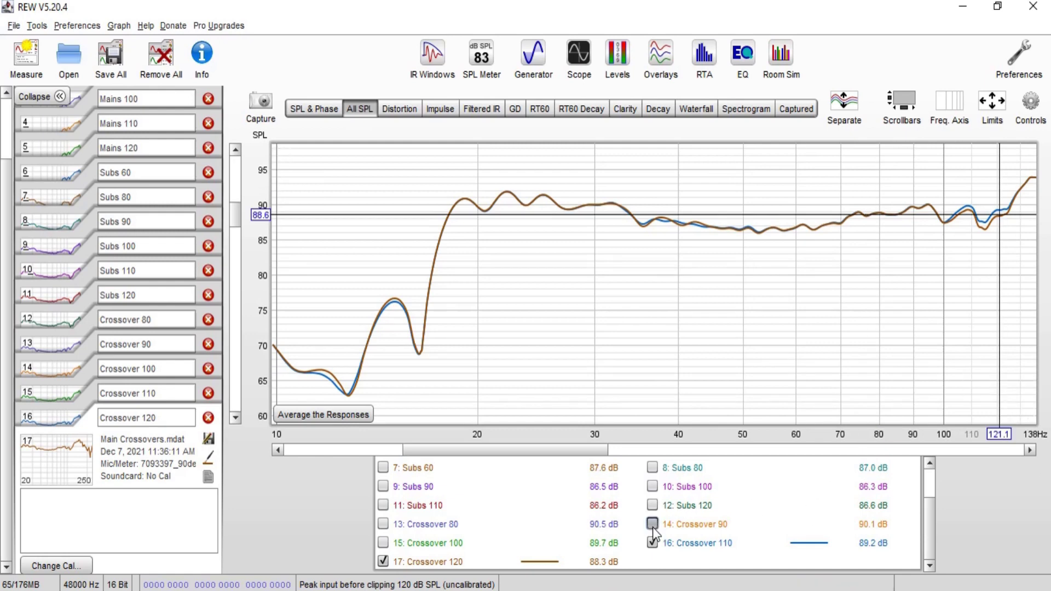
left_click(382, 524)
left_click(383, 543)
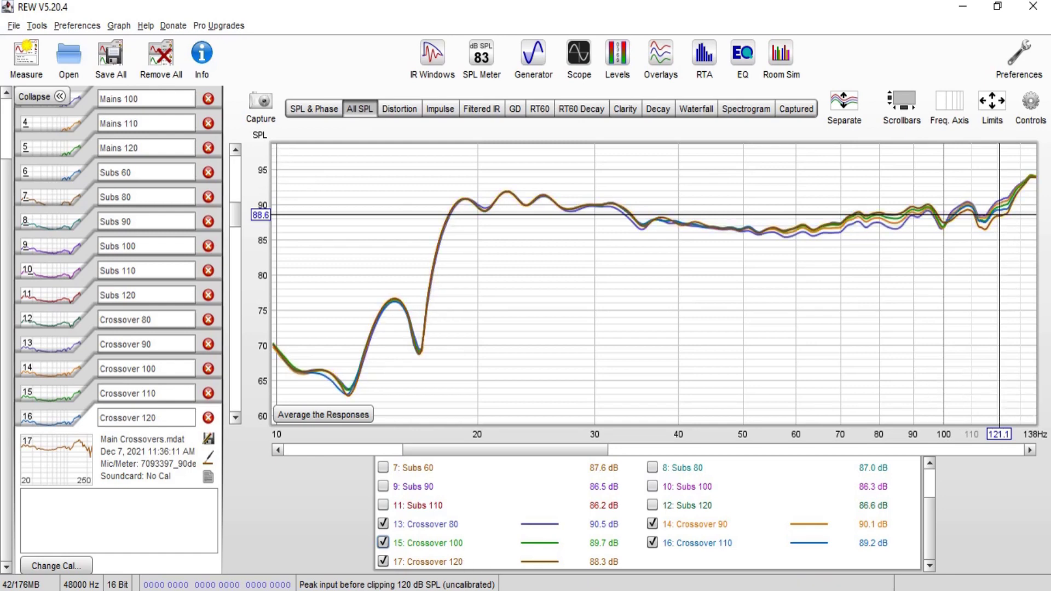
key("alt+Tab")
Step: Check the 120 Hz delay line (.90) in the Crossover Delays notes and clear the calculator
left_click(817, 284)
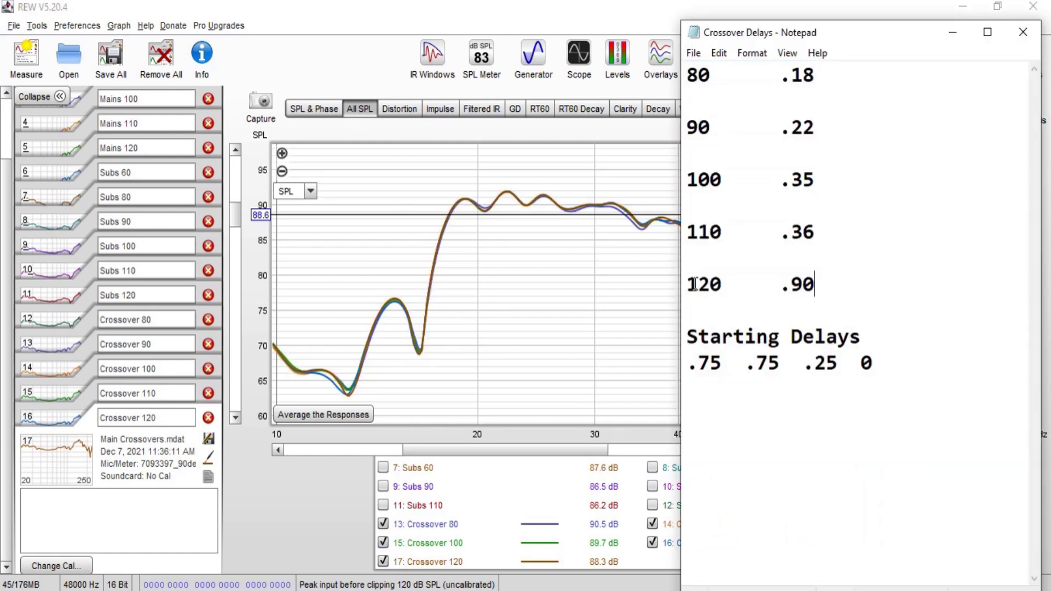
left_click_drag(688, 284, 846, 286)
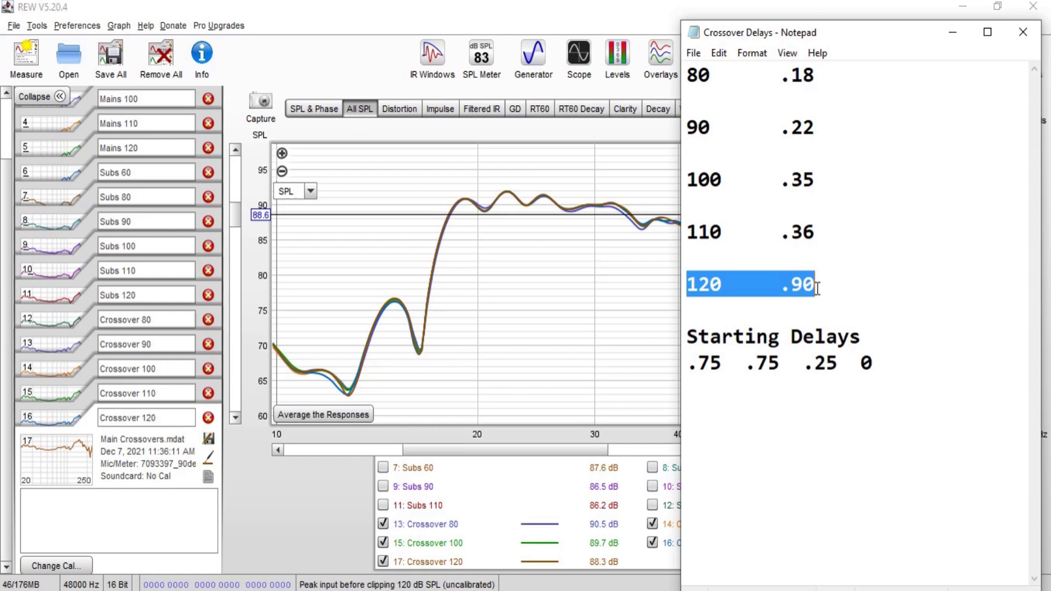
left_click(862, 285)
key("alt+Tab")
left_click(268, 252)
Step: Add the 0.75 and 0.9 starting delays in the calculator for a total of 1.65
left_click_drag(733, 363, 688, 363)
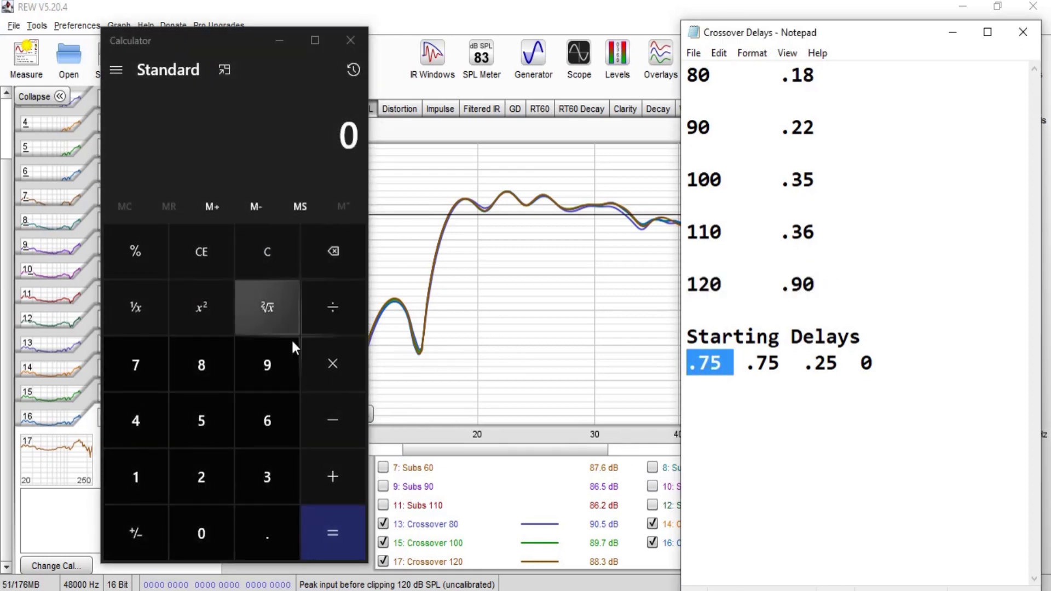
left_click(268, 536)
left_click(145, 378)
left_click(178, 402)
left_click(324, 475)
left_click(270, 520)
left_click(268, 368)
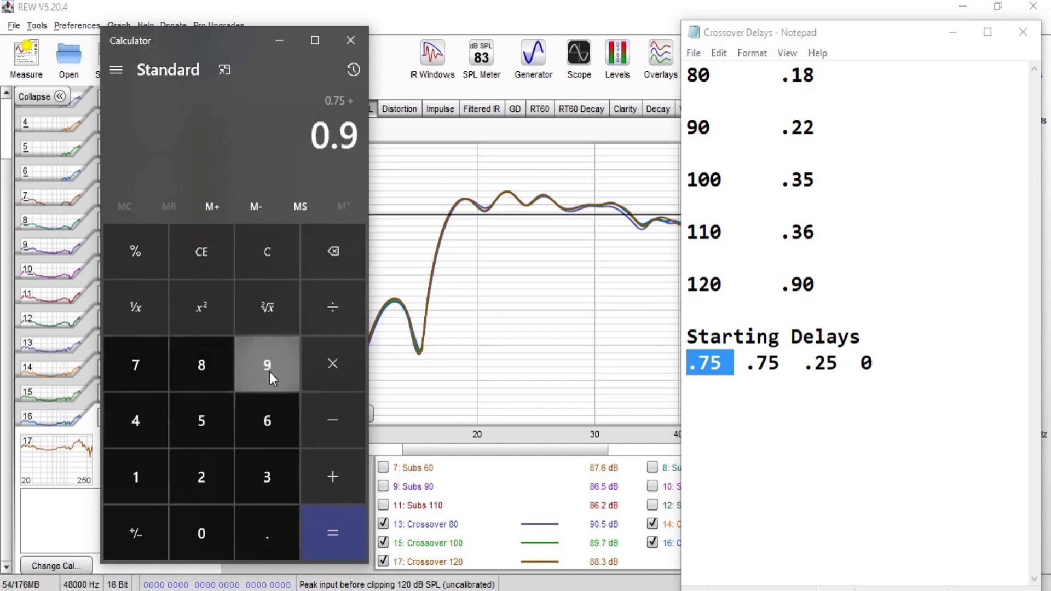
left_click(327, 537)
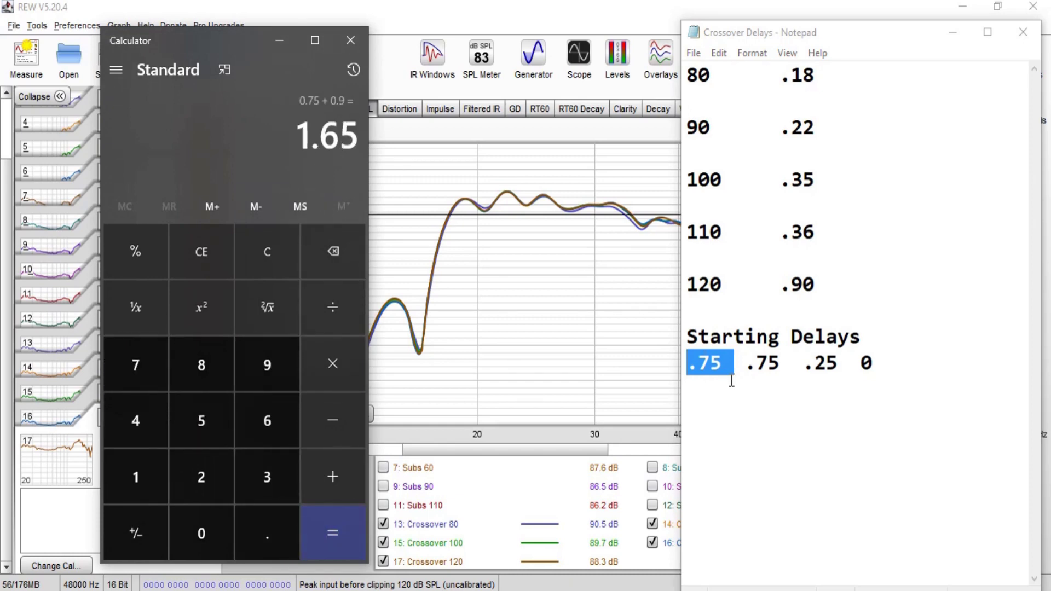
Step: Compare the miniDSP RR Sub delay with the .75 and .25 starting delays in the notes
key("alt+Tab")
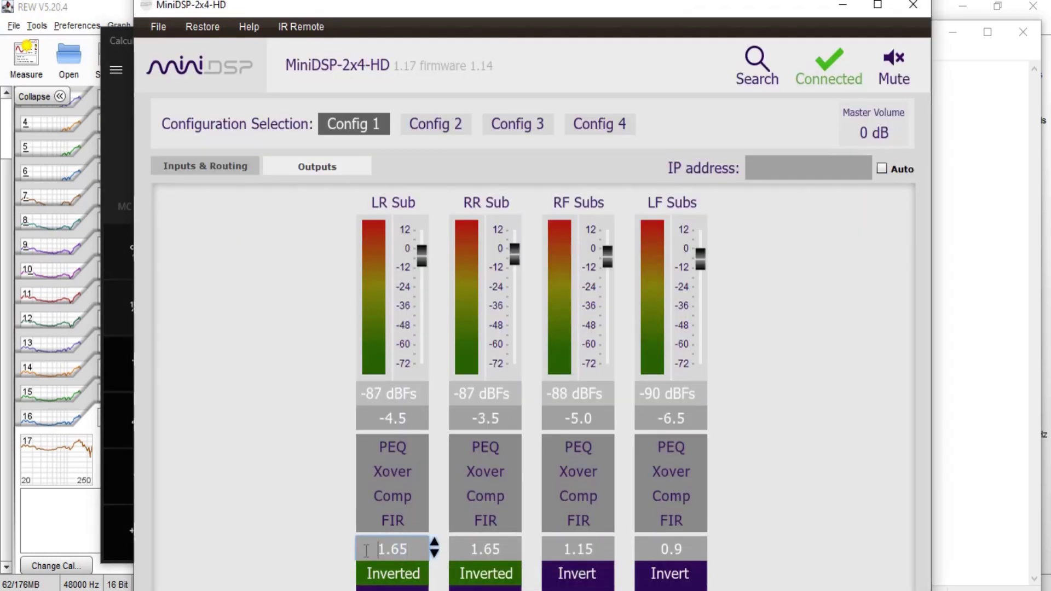
left_click(463, 548)
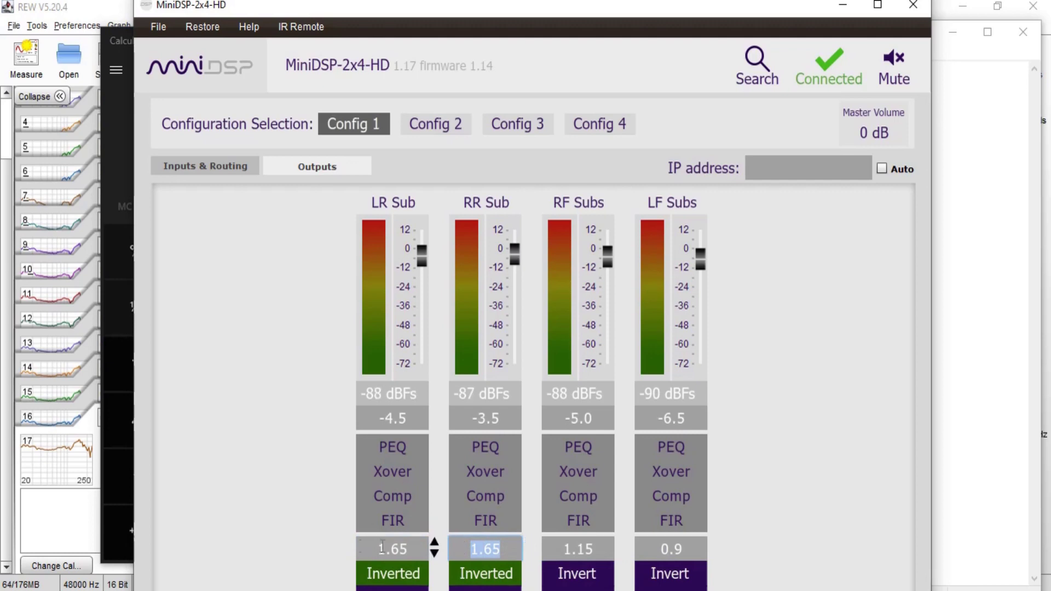
key("alt+Tab")
double_click(762, 363)
key("ctrl+shift+Left")
key("ctrl+shift+Left")
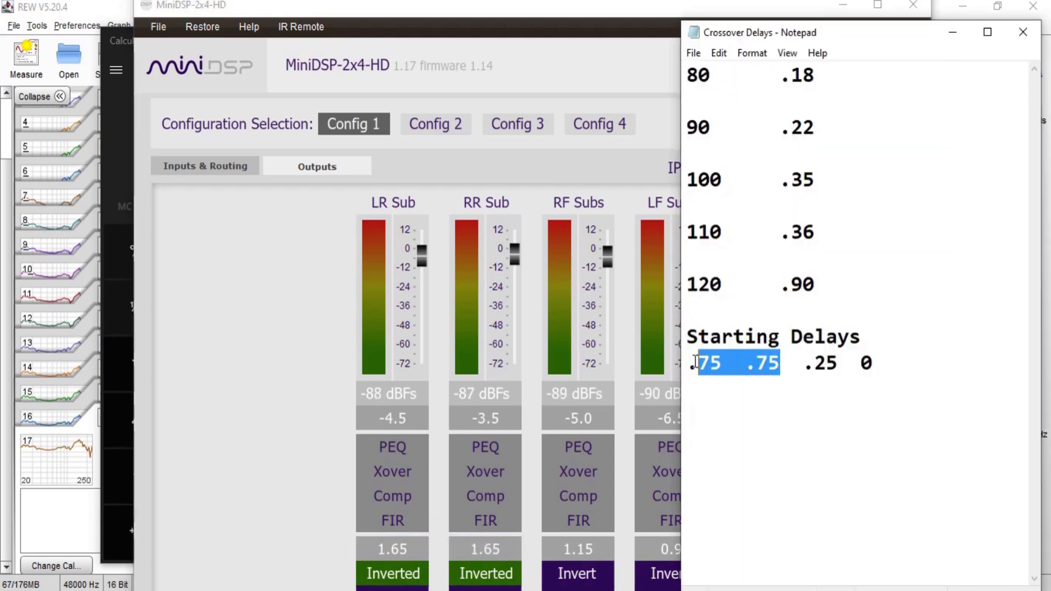
key("ctrl+Right")
key("ctrl+Right")
key("Left")
key("shift+Left")
key("shift+Left")
key("shift+Left")
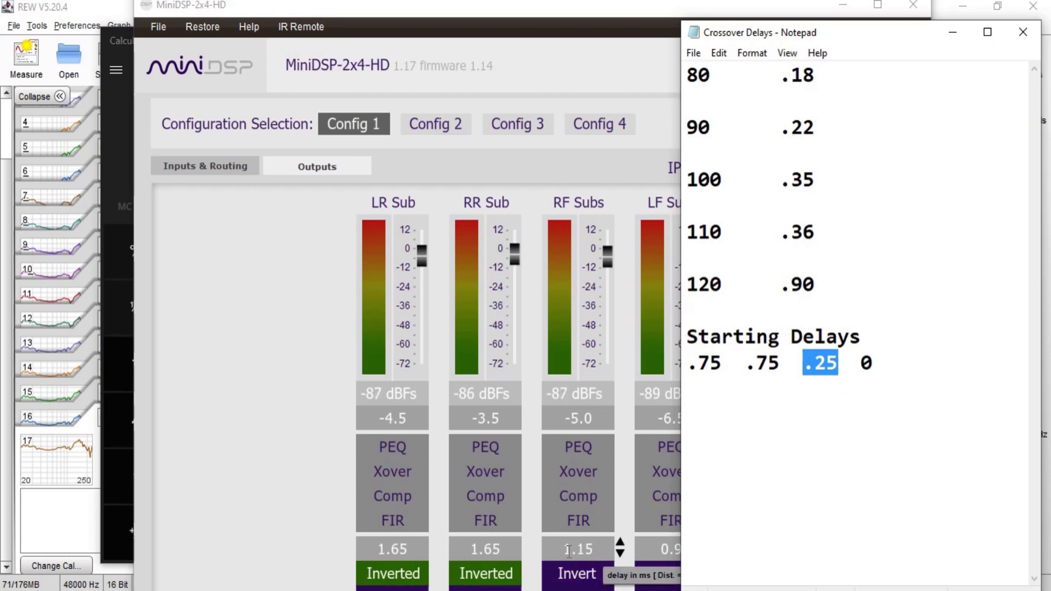
Step: Check the LF Subs delay of 0.9 against the last starting delay of 0, leaving it unchanged
left_click(594, 549)
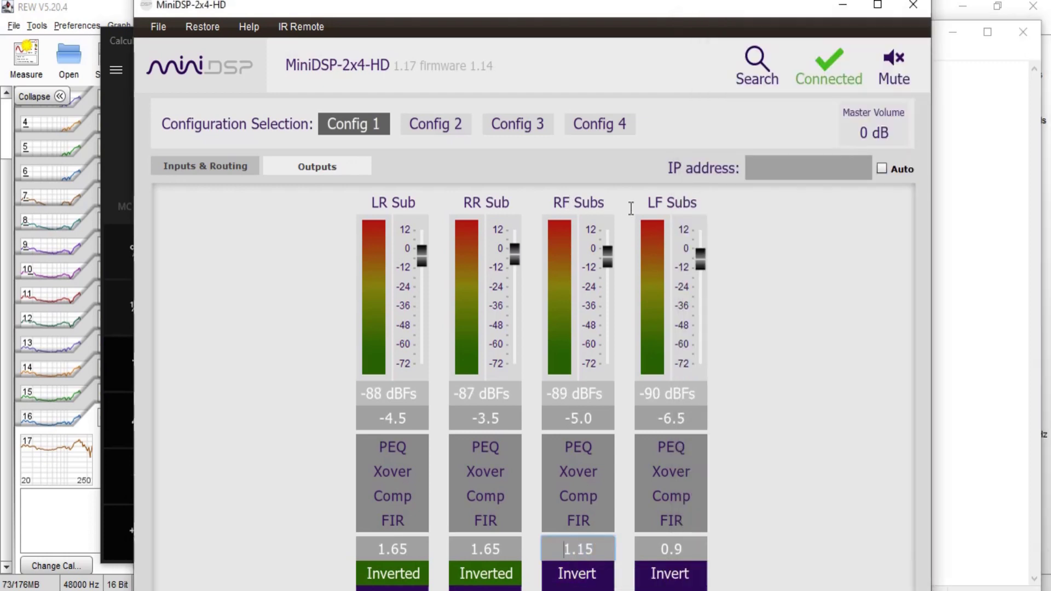
key("alt+Tab")
double_click(875, 360)
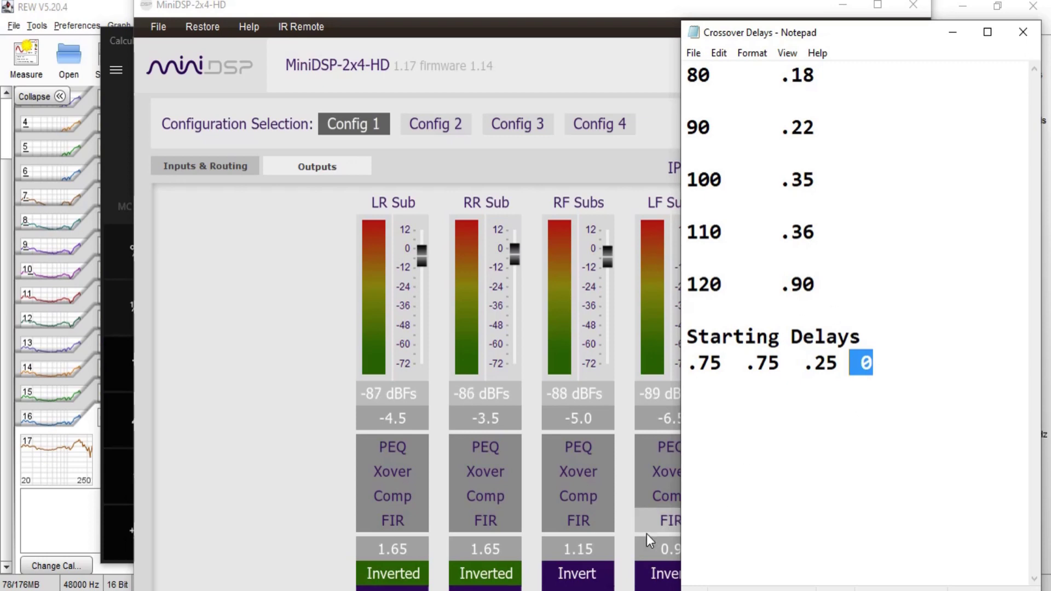
left_click(657, 549)
left_click(806, 511)
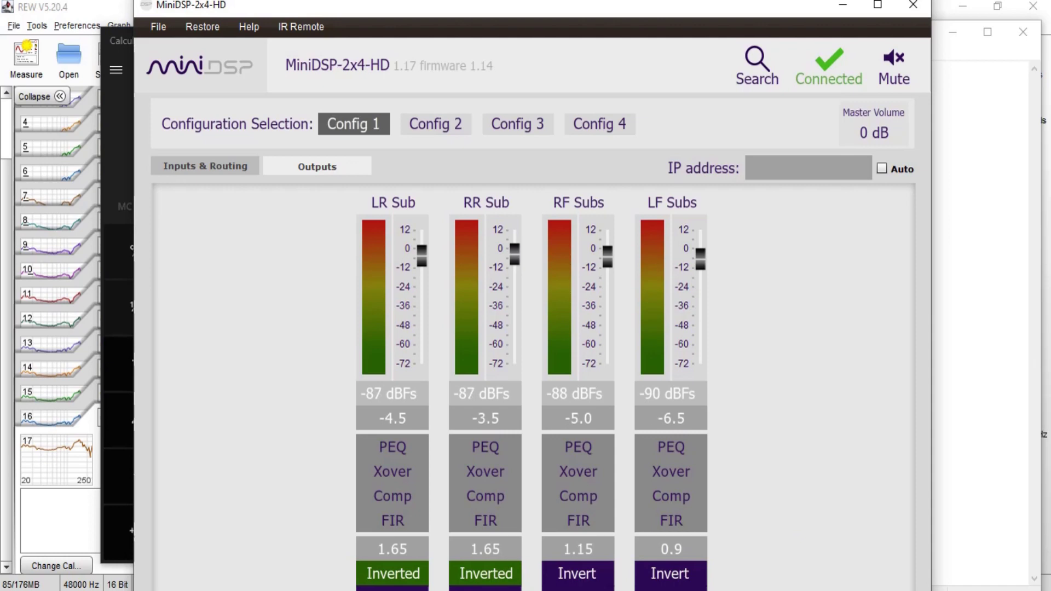
key("alt+Tab")
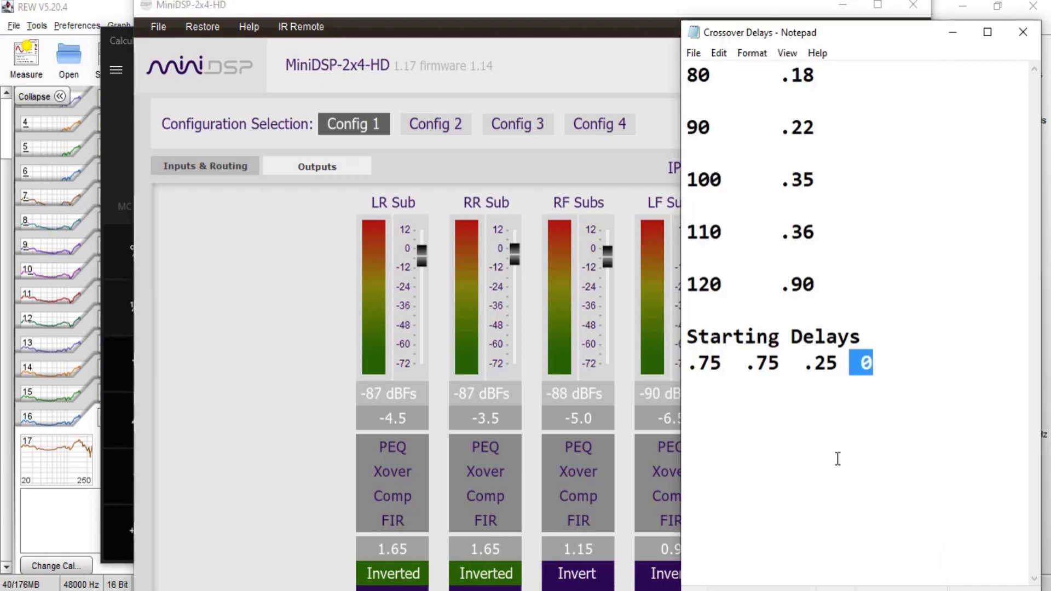
key("alt+Tab")
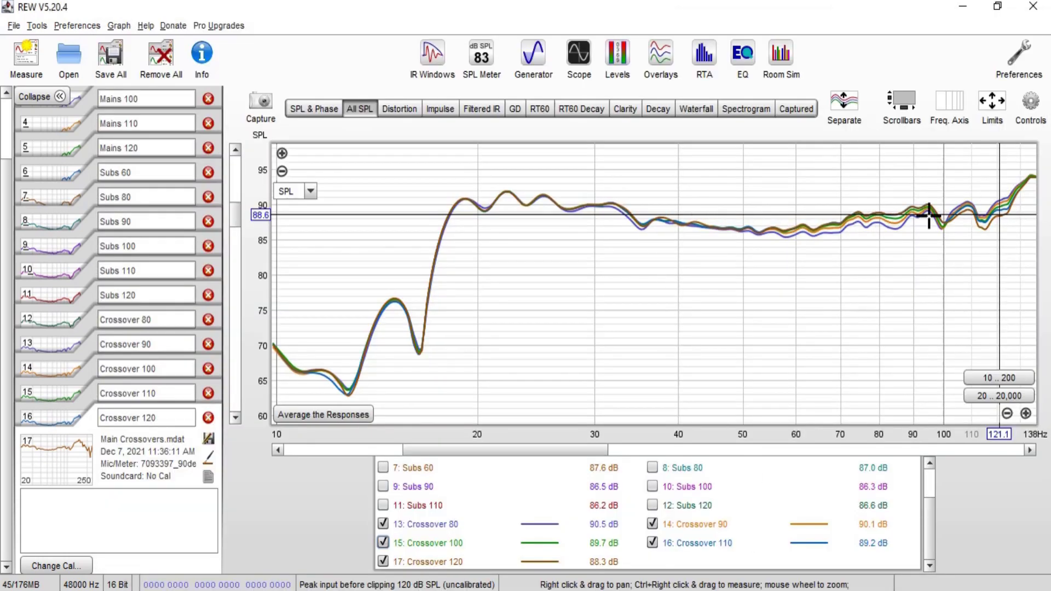
Step: Toggle a crossover curve in the overlay and open REW's Preferences menu
left_click(652, 524)
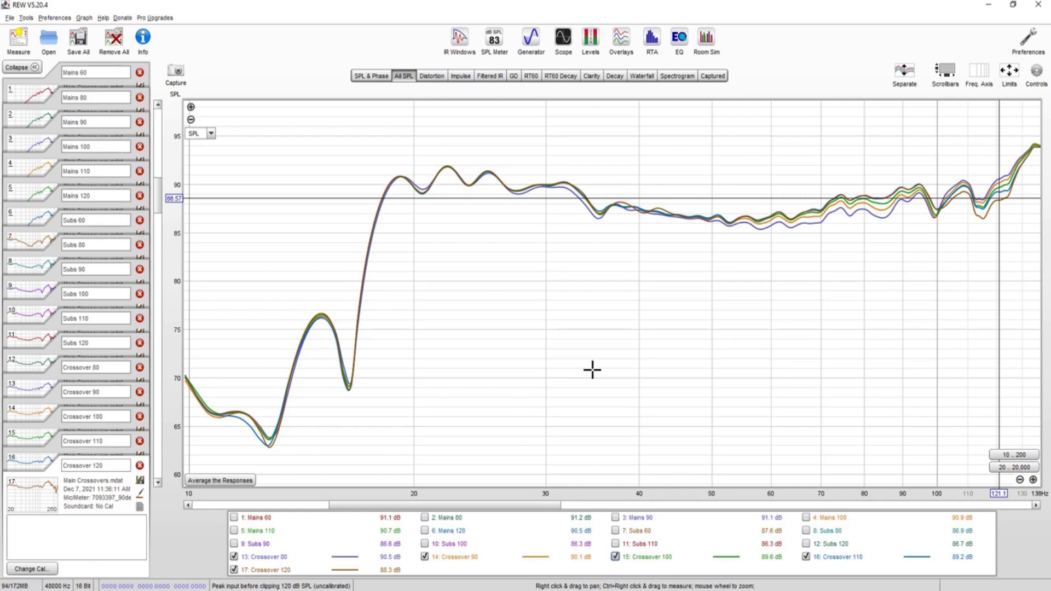
left_click(54, 17)
Step: Check the Drivers list in Soundcard preferences, keep Java, and close the dialog
left_click(60, 27)
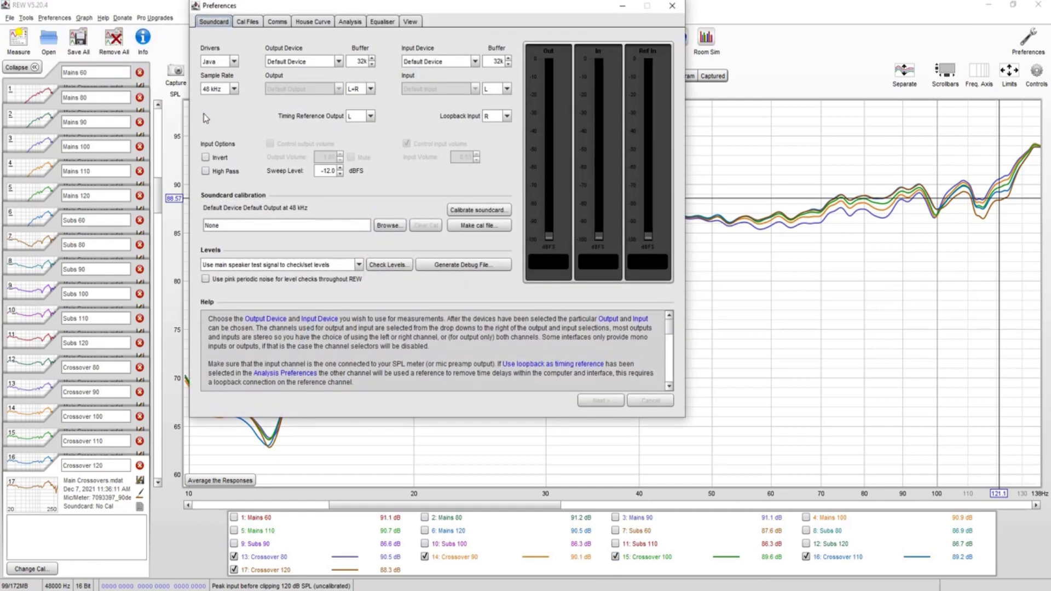
left_click(218, 63)
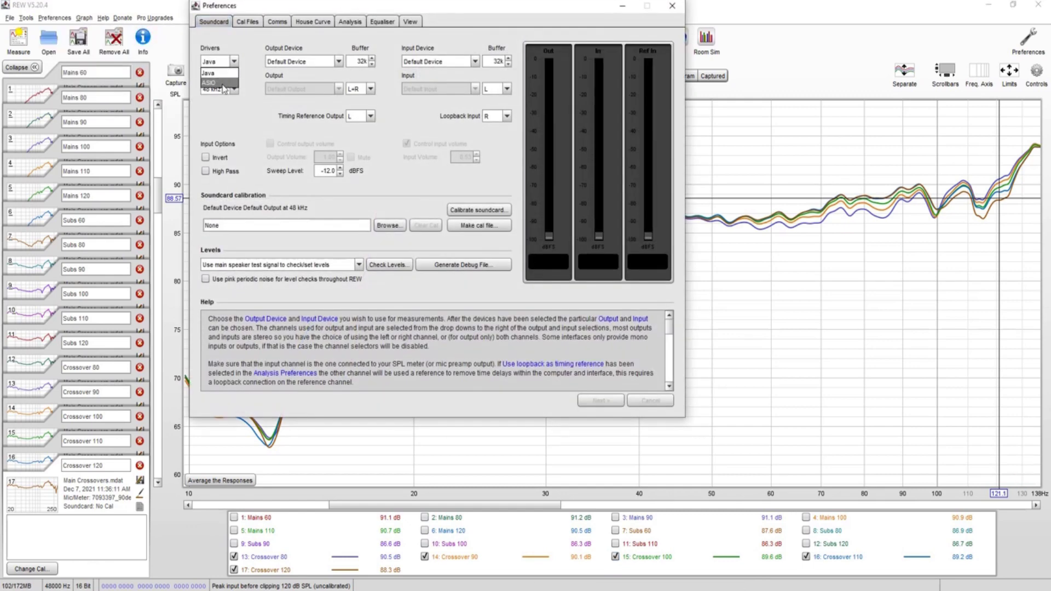
left_click(253, 49)
left_click(673, 5)
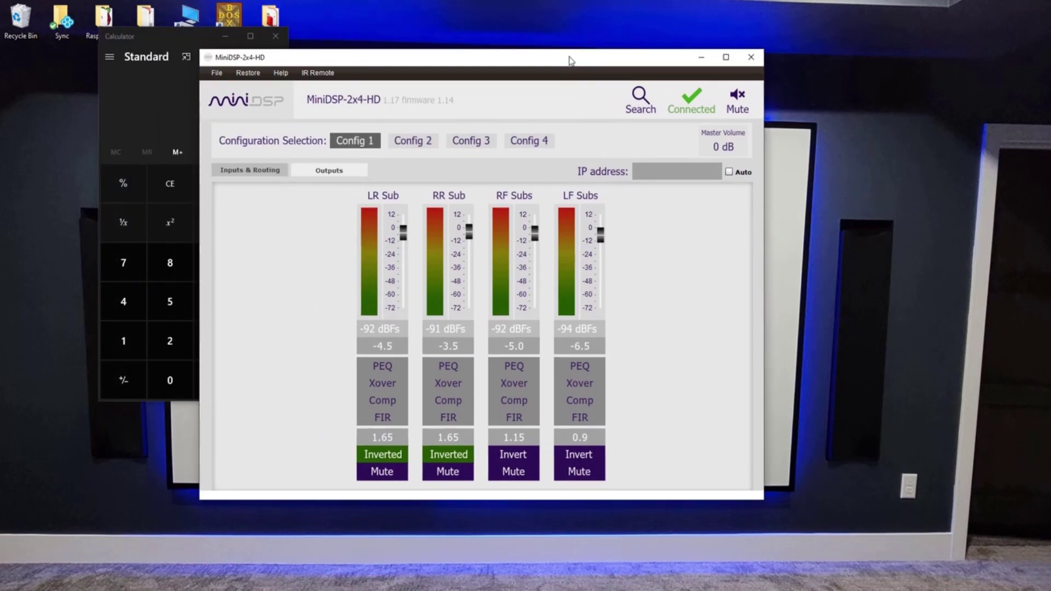
Step: Drag the miniDSP window right to reveal the Calculator's 1.65, then start and cancel Save current configuration
left_click_drag(569, 60, 666, 56)
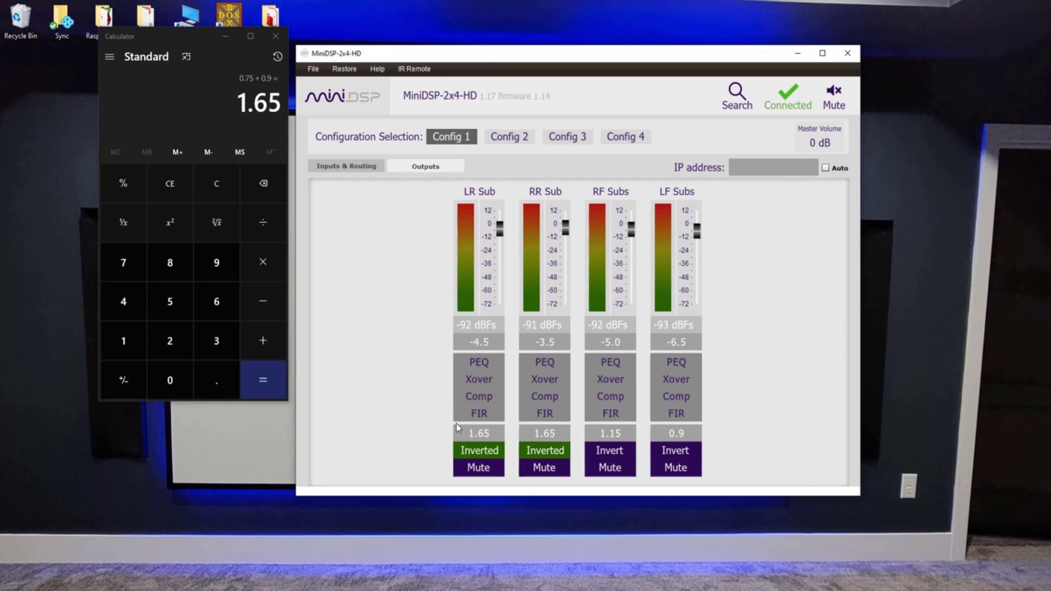
left_click(310, 70)
mouse_move(320, 97)
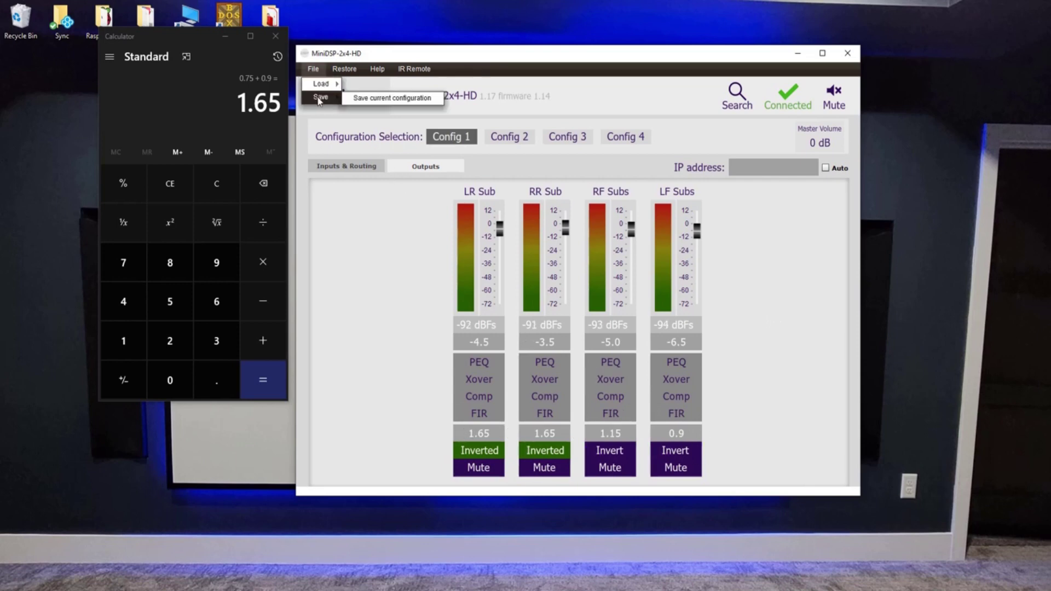
left_click(400, 99)
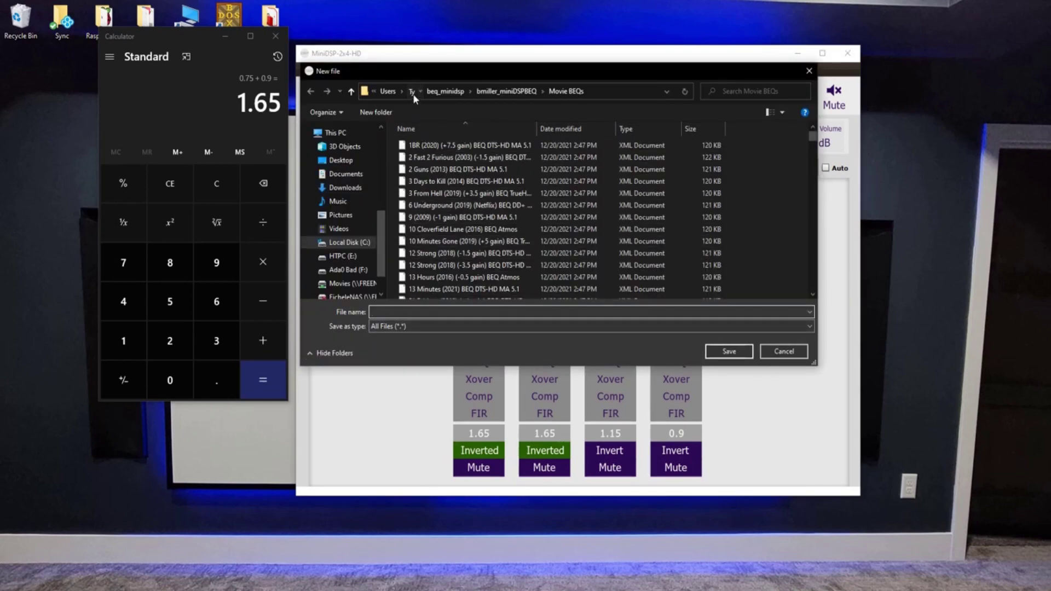
key("Escape")
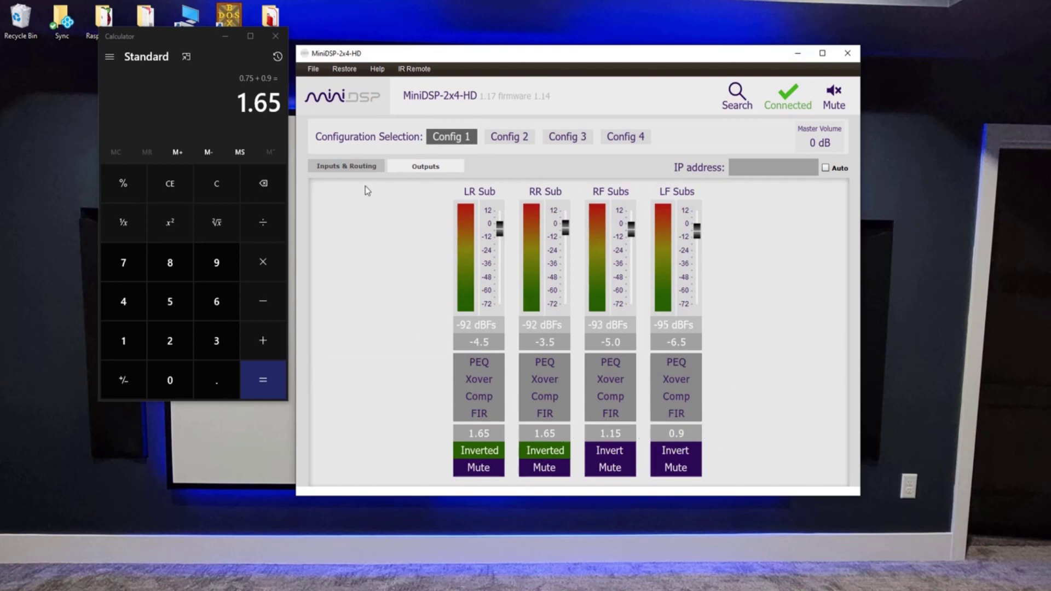
Step: View the miniDSP Inputs & Routing page and the File > Load option
left_click(348, 167)
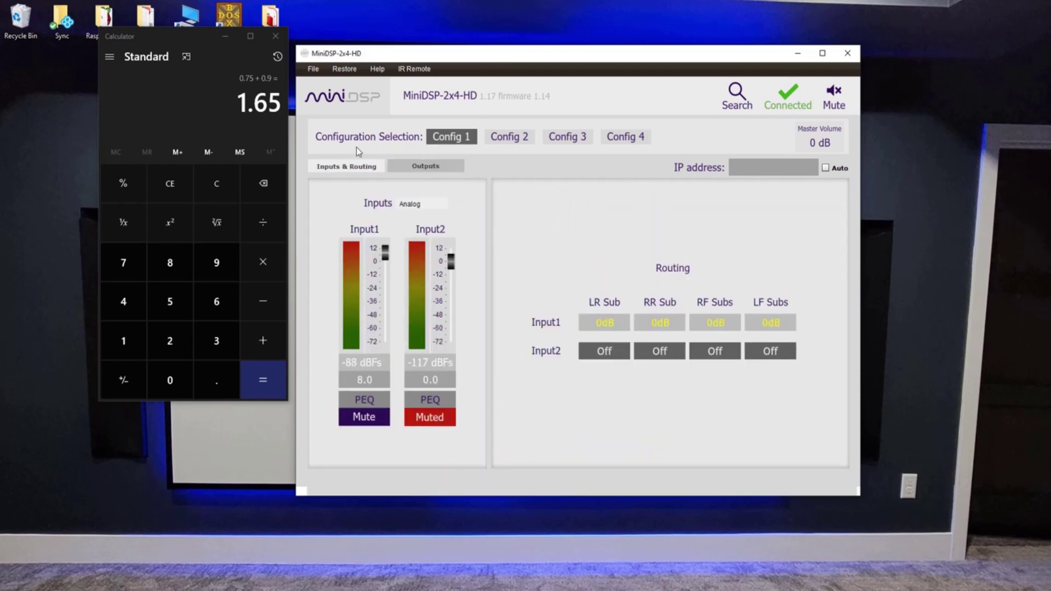
left_click(314, 70)
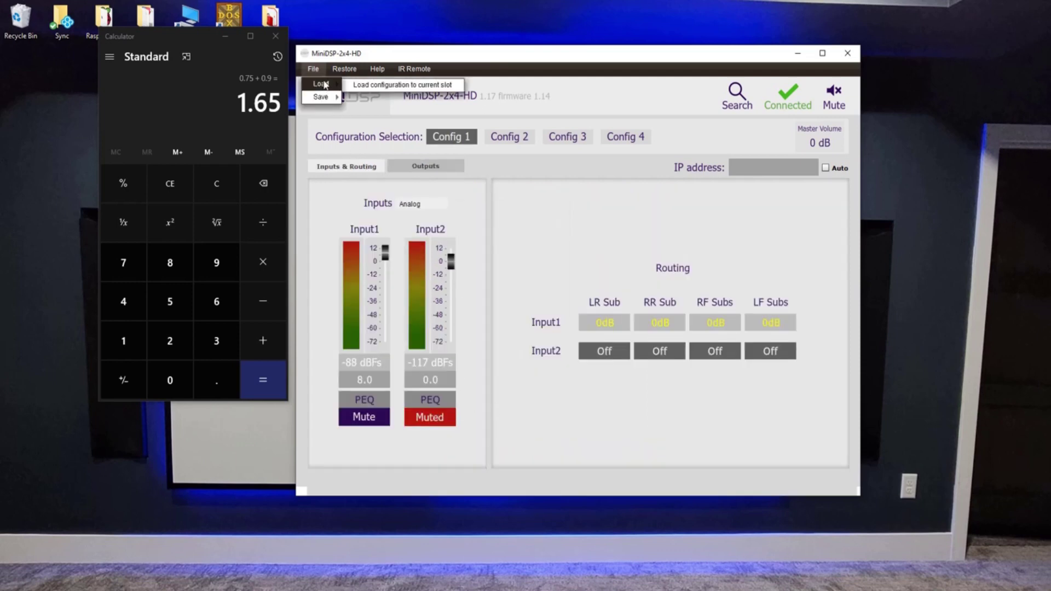
left_click(595, 425)
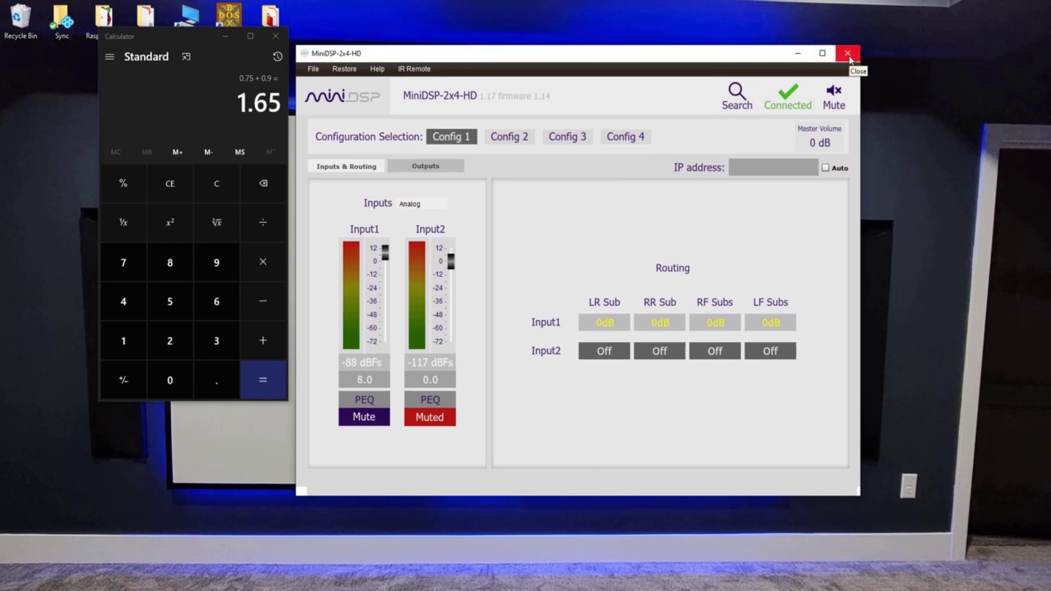
Step: Close the miniDSP plugin and Calculator, then relaunch REW from the desktop icon
left_click(848, 54)
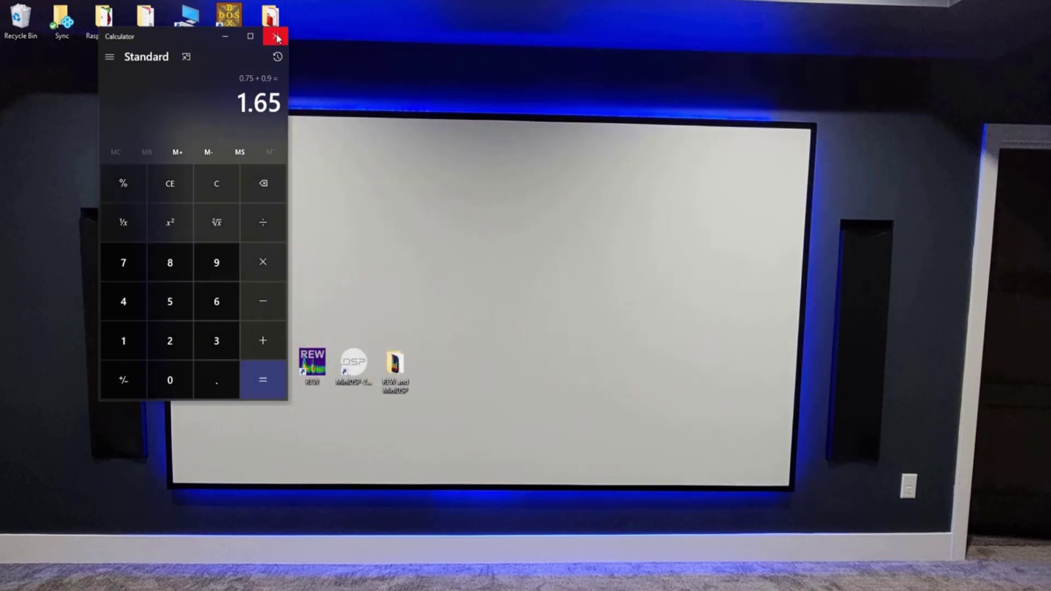
left_click(276, 36)
double_click(317, 361)
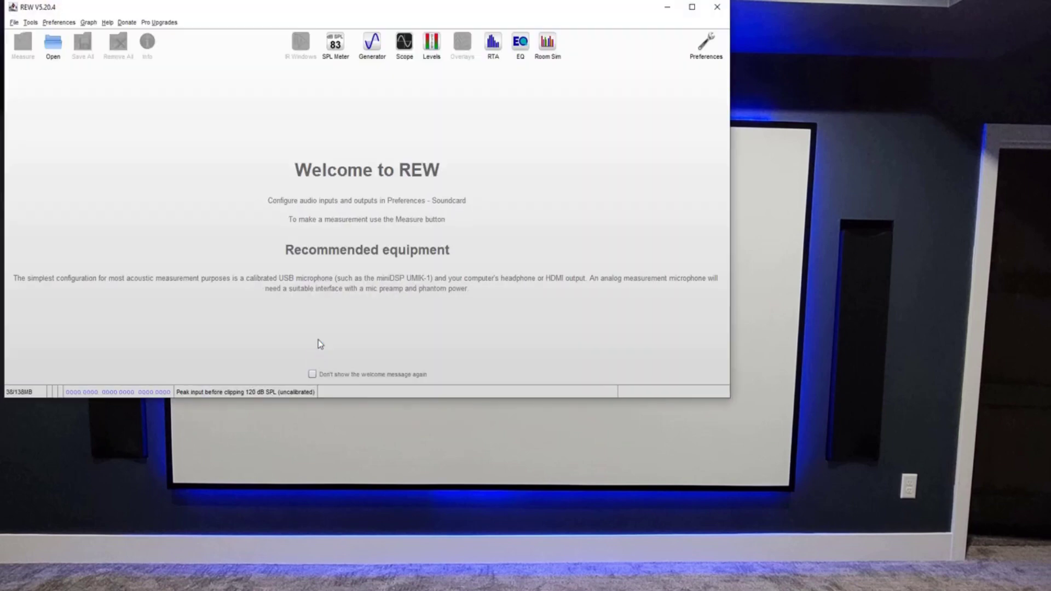
Step: Maximize the REW Welcome window and confirm the DENON-AVR output volume reads 100
left_click(692, 7)
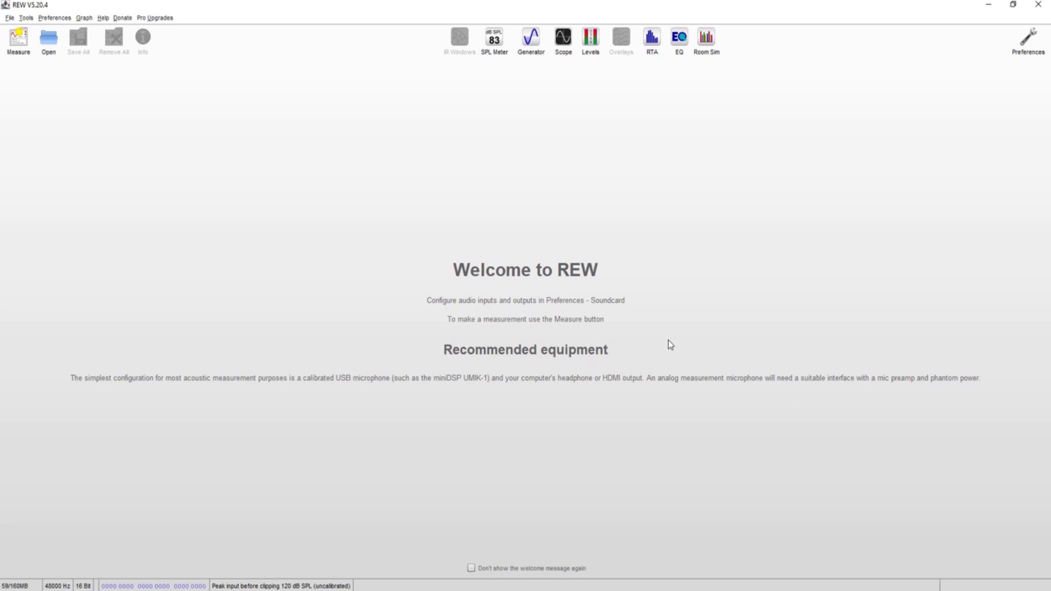
left_click(53, 17)
left_click(53, 18)
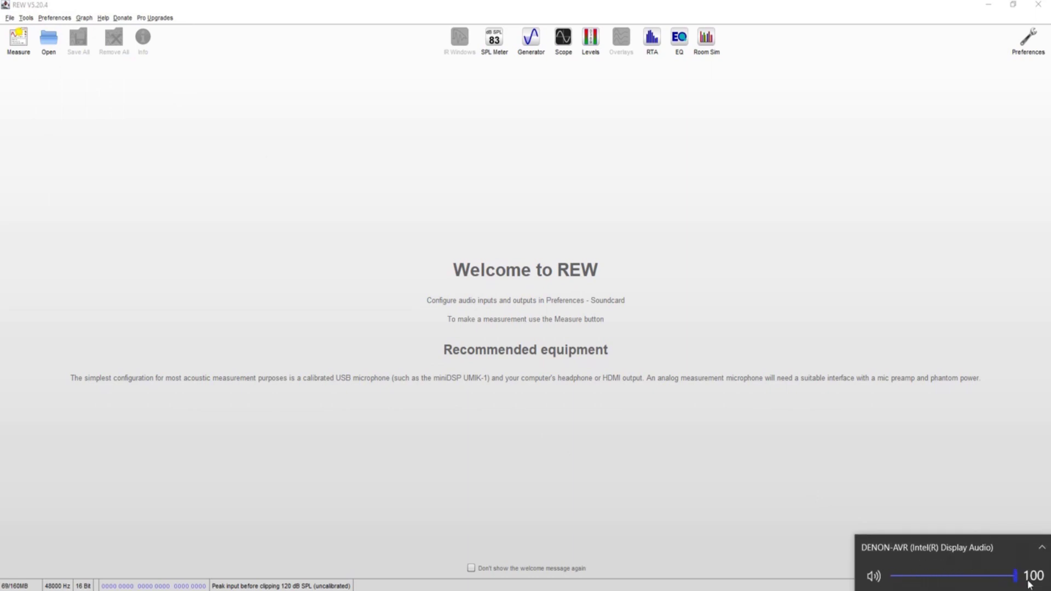
left_click(54, 18)
left_click(65, 32)
Step: Set the driver to ASIO with the ASIO4ALL v2 device and output 5: Display Audio Output 2 5
left_click(220, 65)
left_click(222, 84)
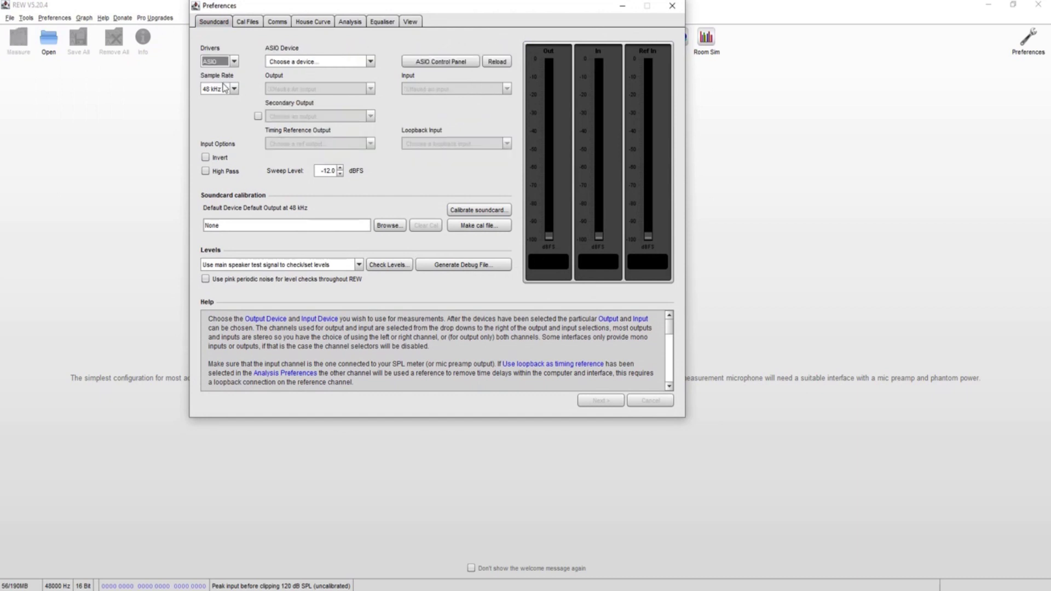
left_click(325, 64)
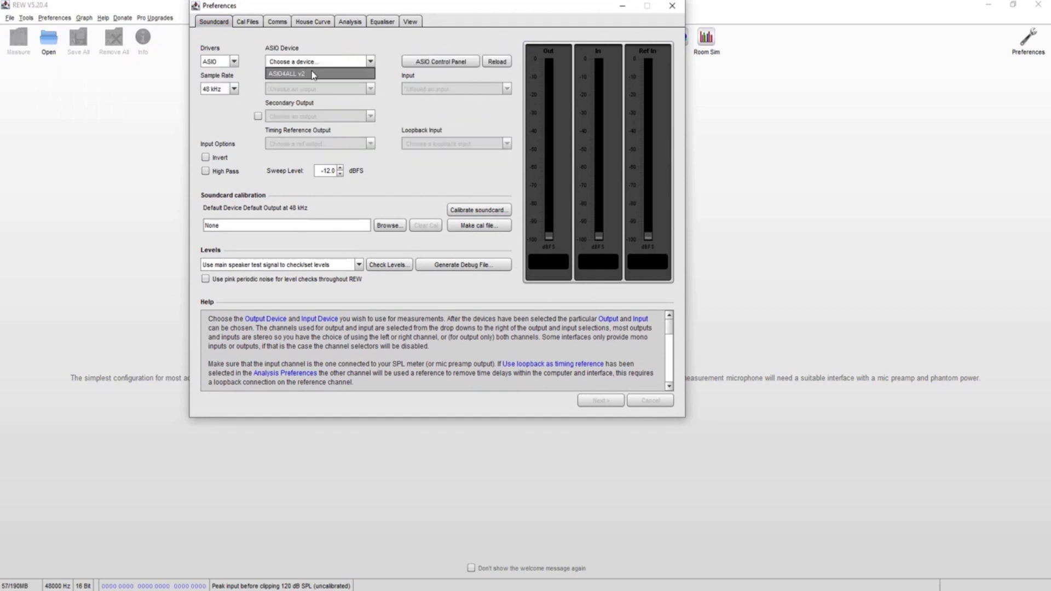
left_click(322, 74)
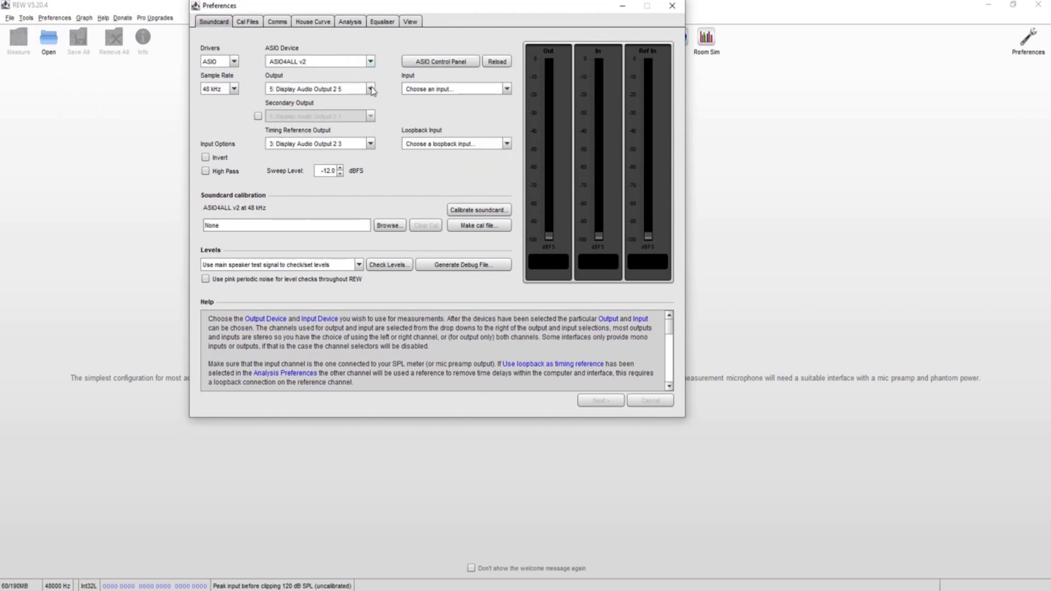
left_click(325, 91)
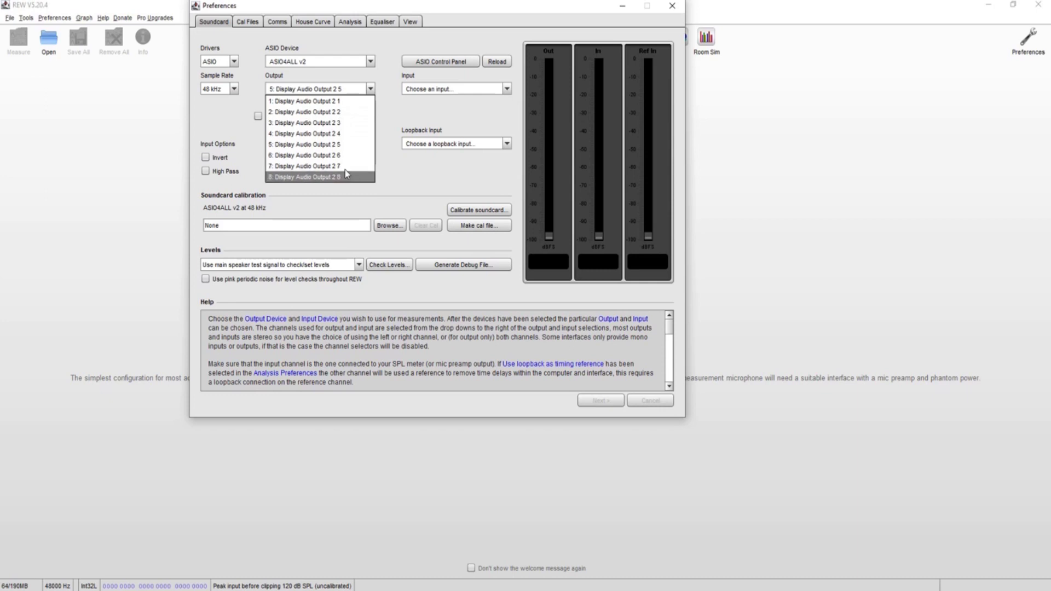
left_click(353, 77)
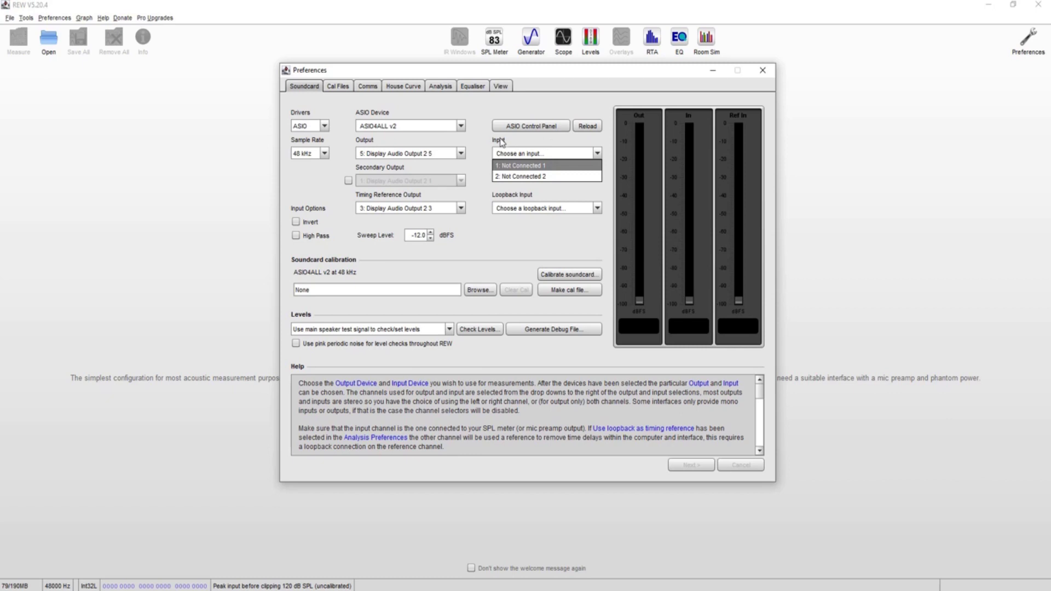
left_click(376, 96)
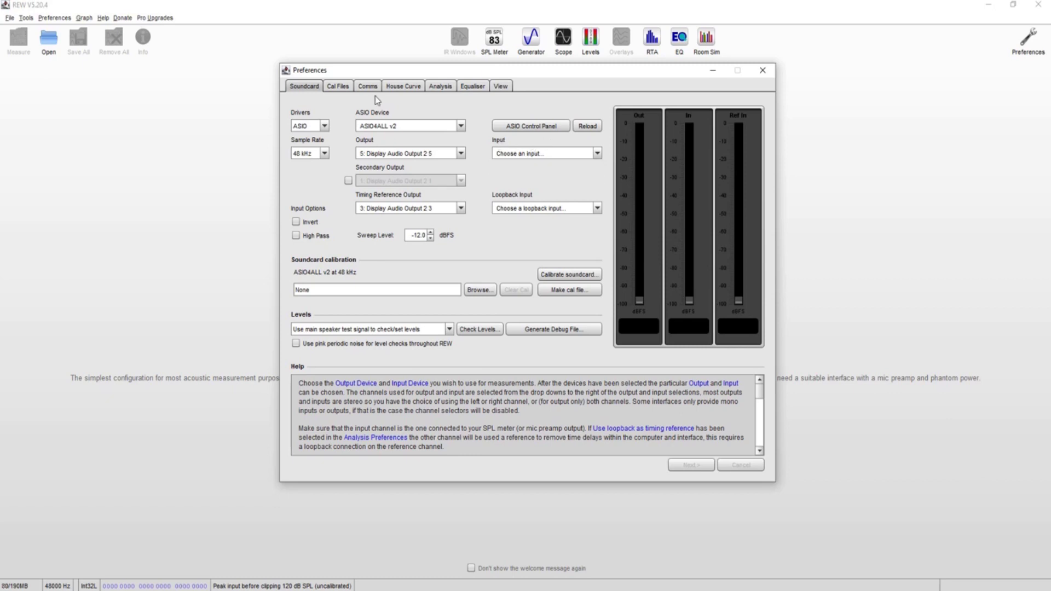
Step: Check the mic calibration file on the Cal Files tab, then return to Soundcard settings
left_click(344, 87)
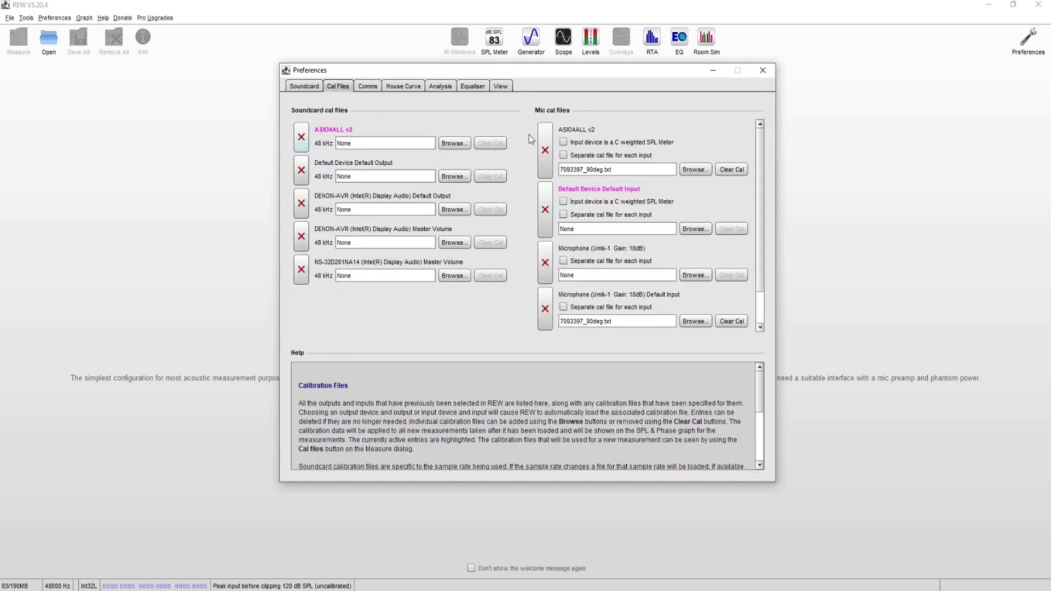
left_click_drag(611, 169, 583, 170)
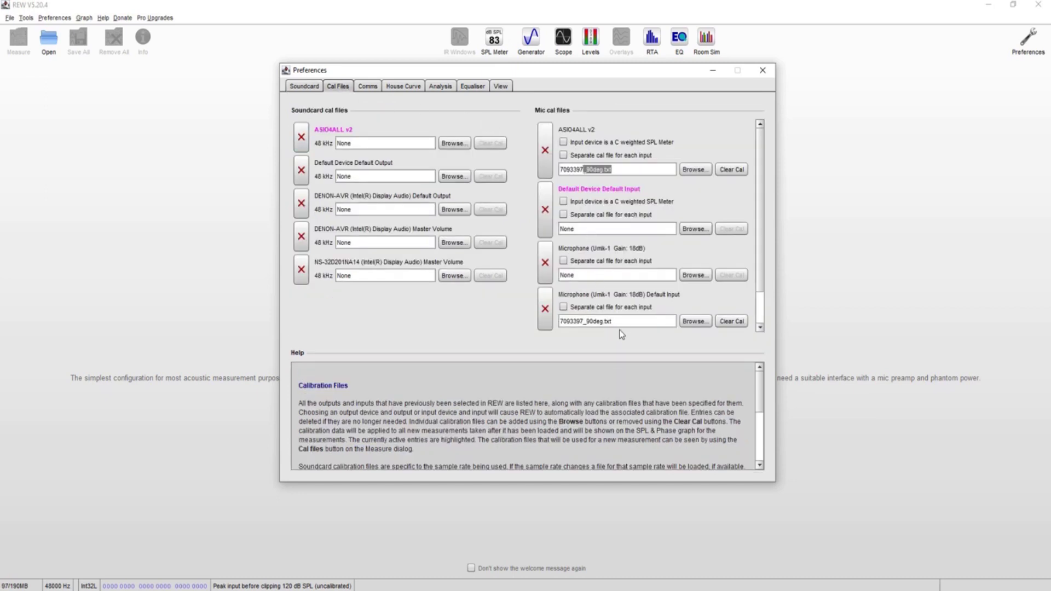
left_click(310, 87)
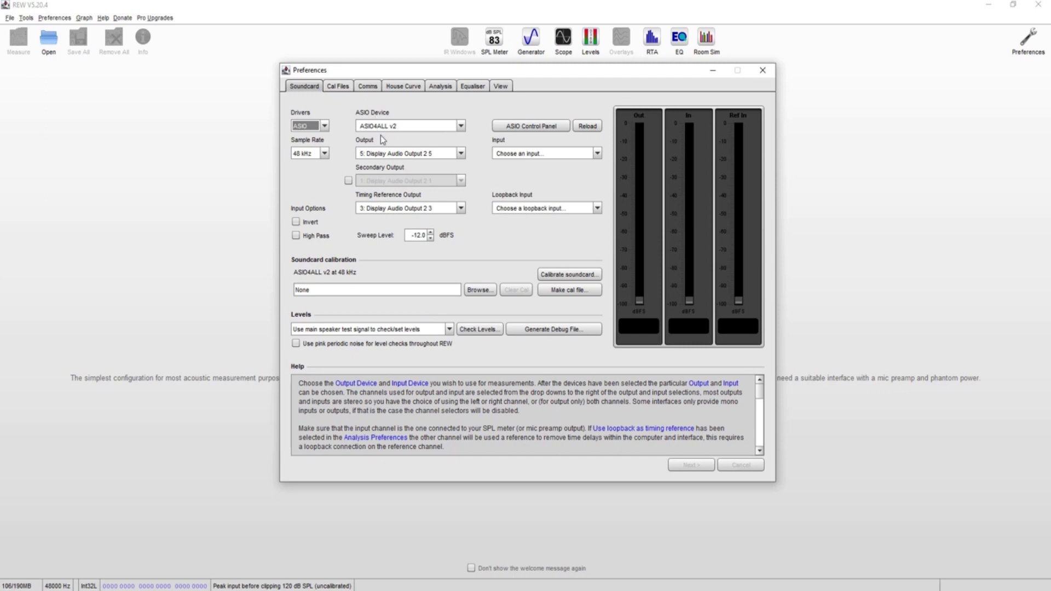
Step: Close REW's Preferences dialog and dismiss the Preferences menu
left_click(763, 71)
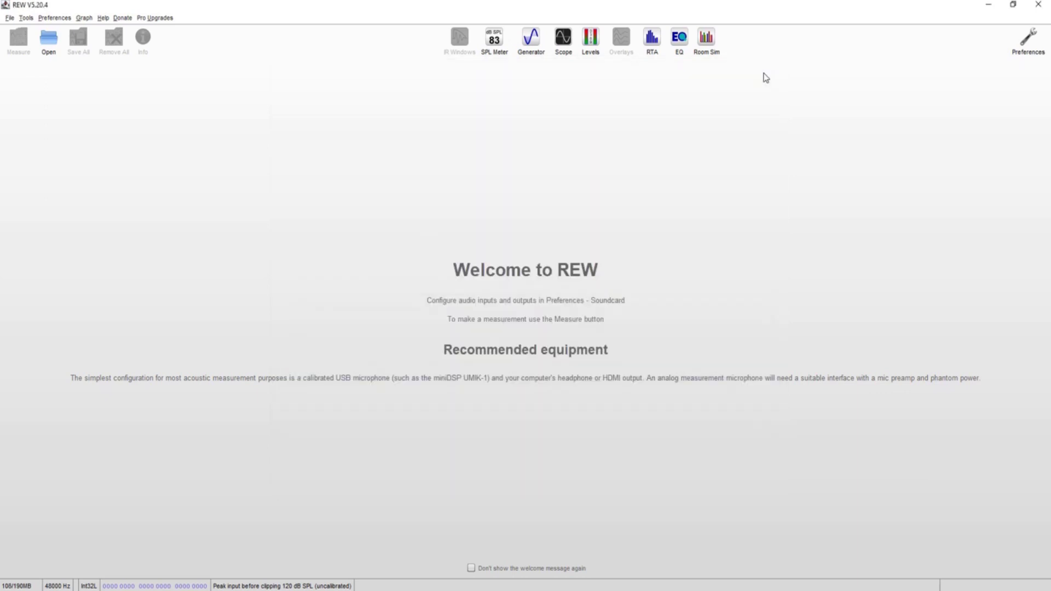
left_click(62, 18)
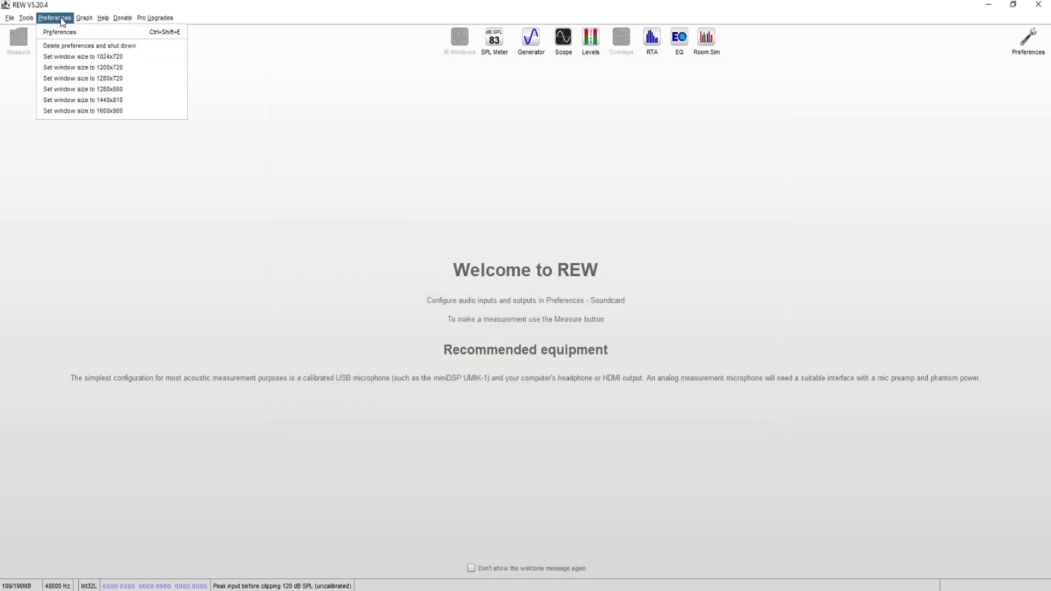
left_click(62, 19)
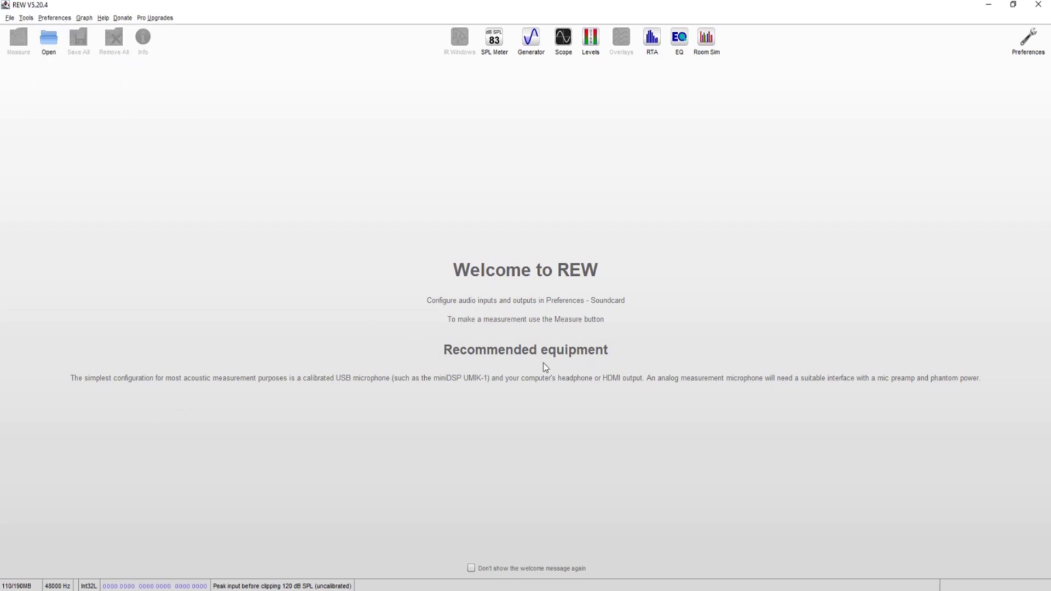
Step: Activate Intel(R) Display Audio in the ASIO4ALL panel from the system tray, then close it
left_click(889, 590)
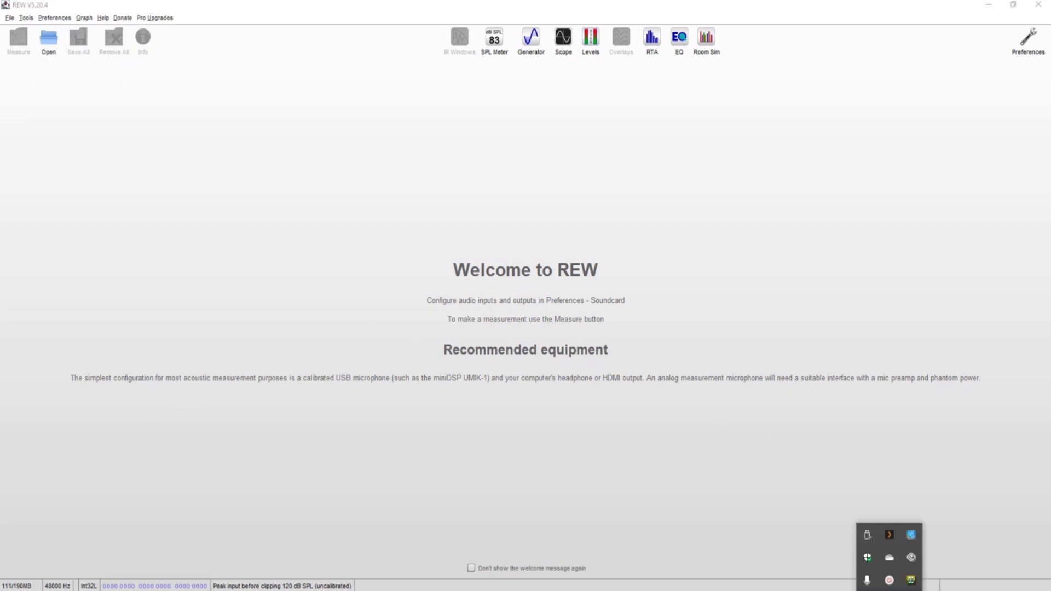
left_click(911, 581)
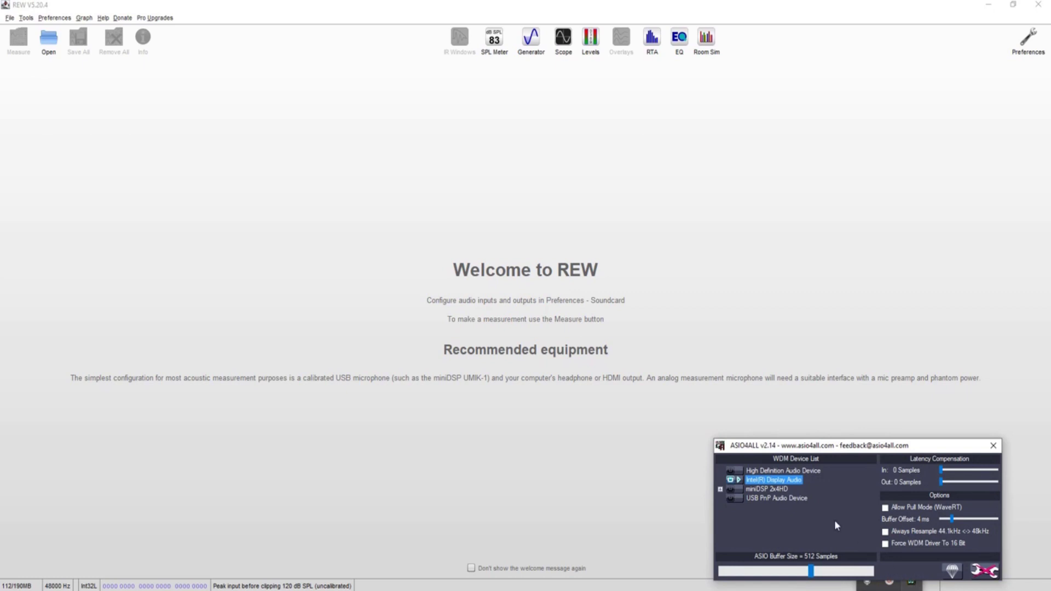
mouse_move(790, 480)
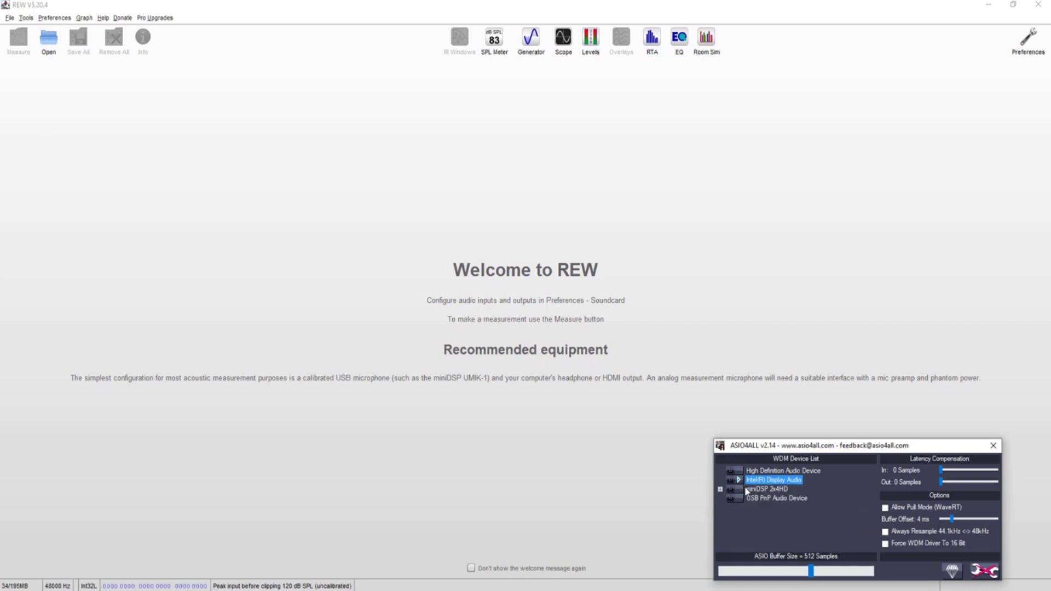
left_click(730, 480)
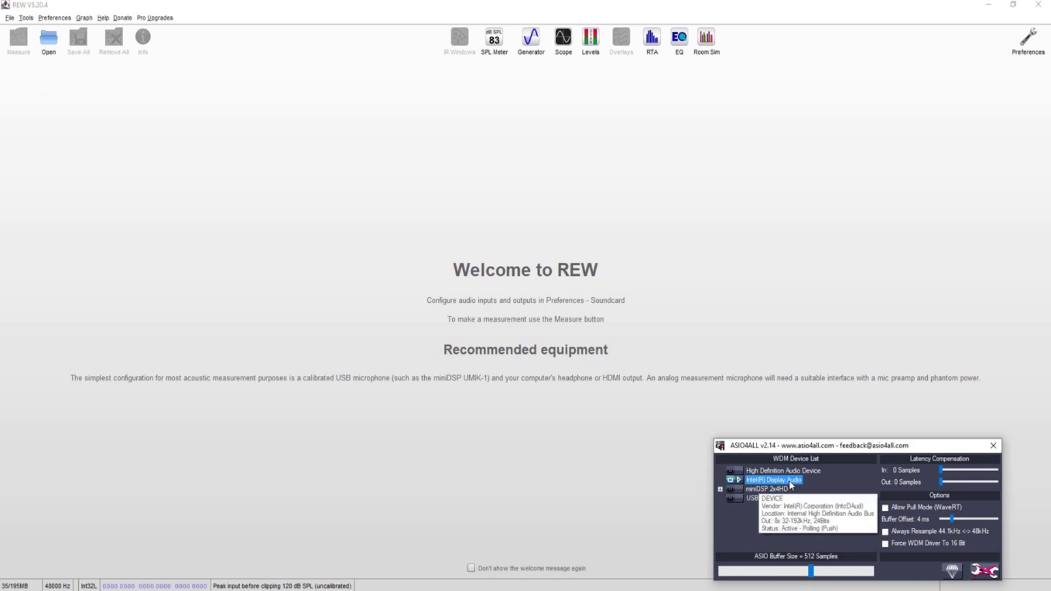
mouse_move(765, 496)
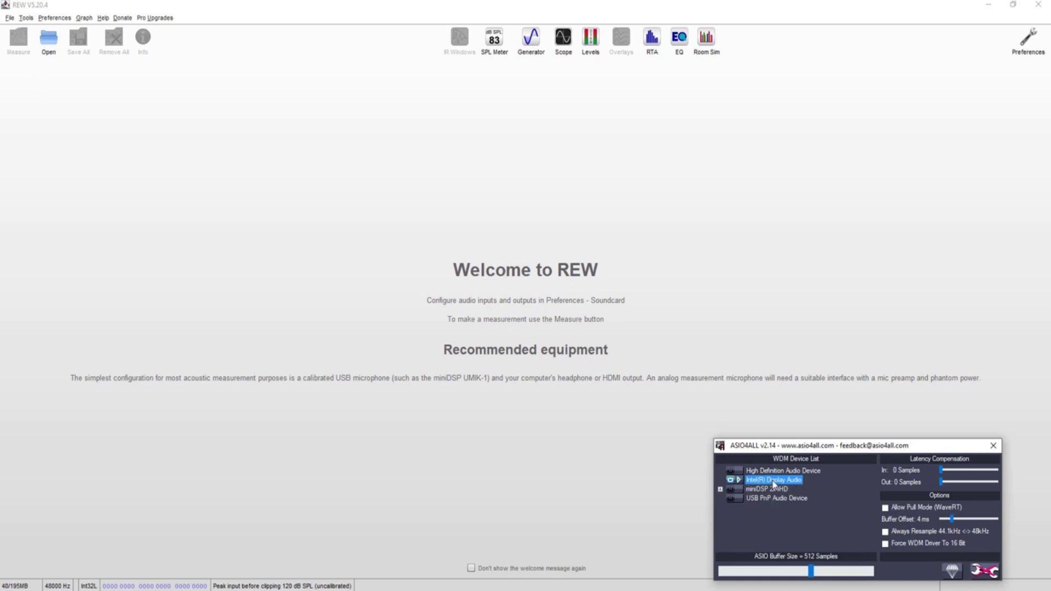
left_click(680, 472)
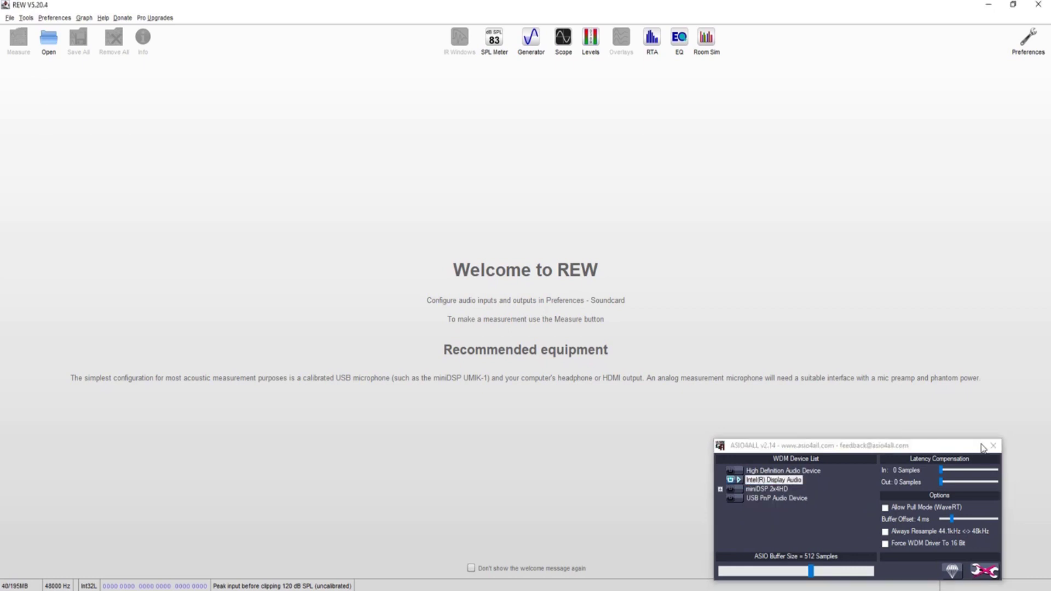
left_click(945, 447)
key("alt+F4")
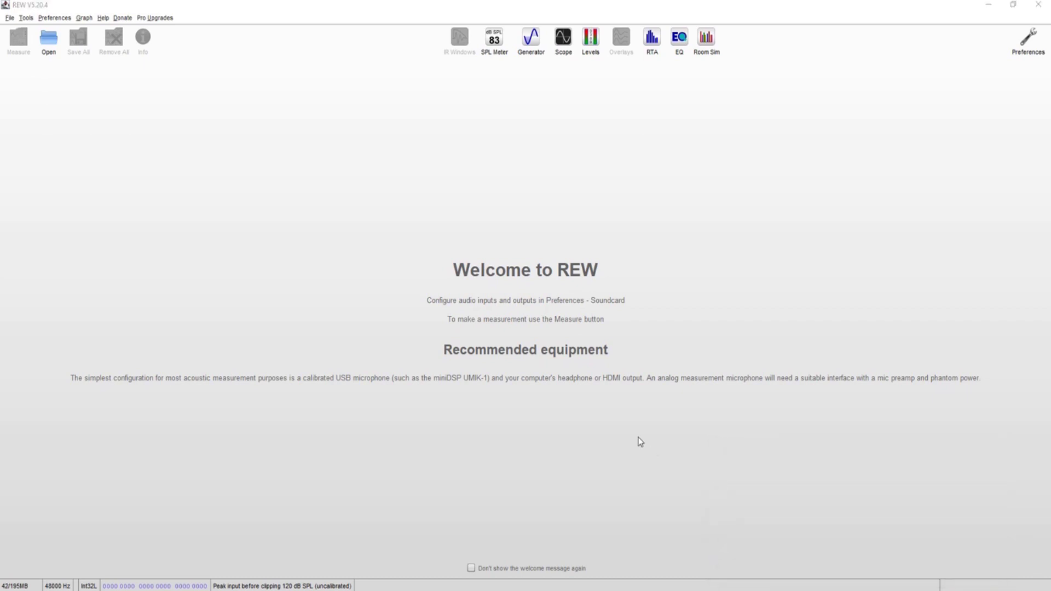
Step: Confirm the output stays 5: Display Audio Output 2 5, then open the 'Main 120' 10–250 Hz measurement setup
left_click(55, 17)
left_click(54, 31)
left_click(387, 158)
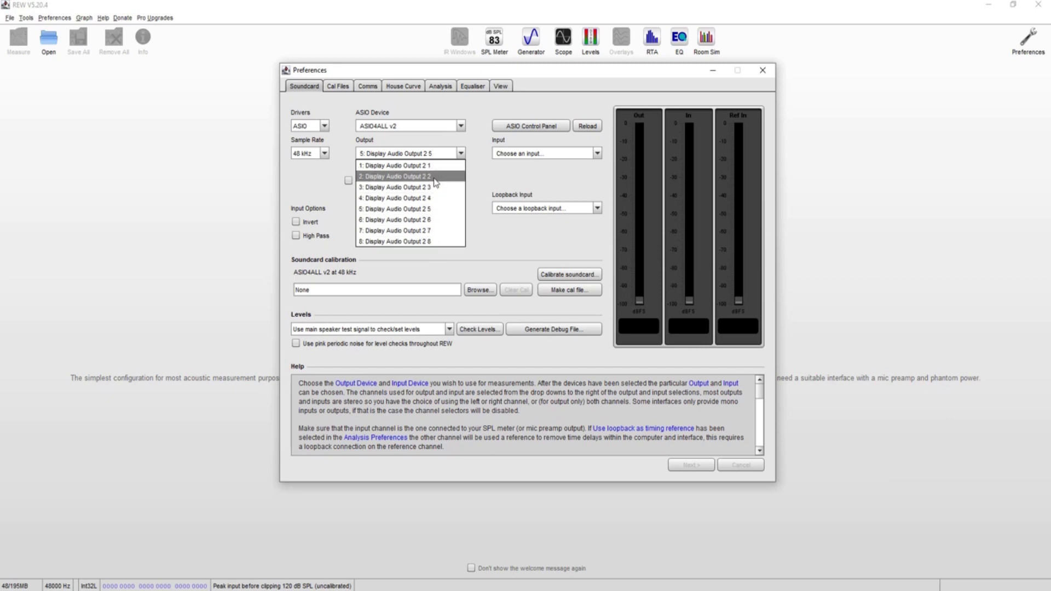
left_click(494, 240)
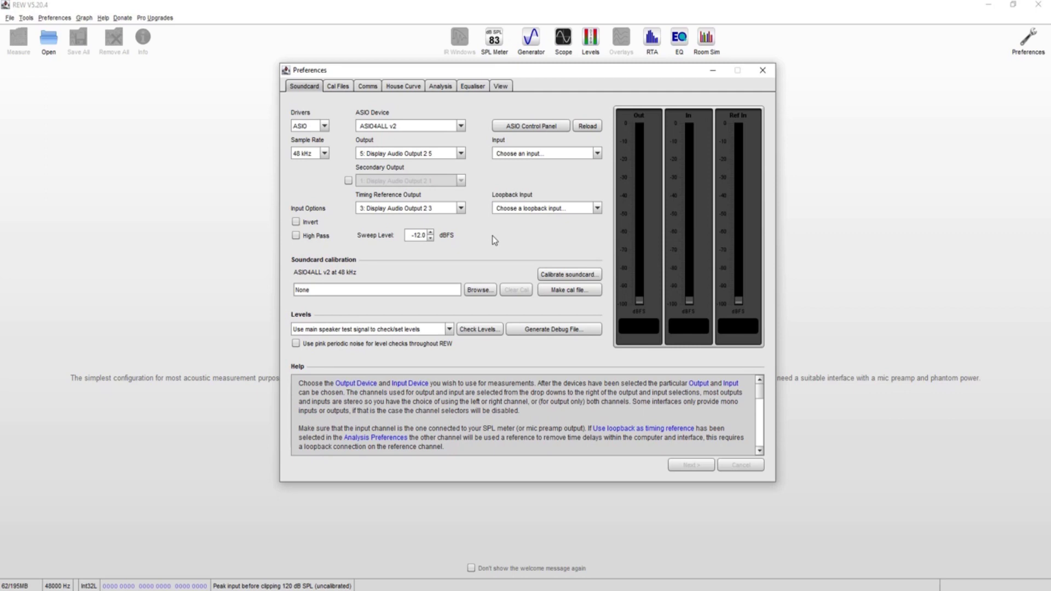
left_click(456, 154)
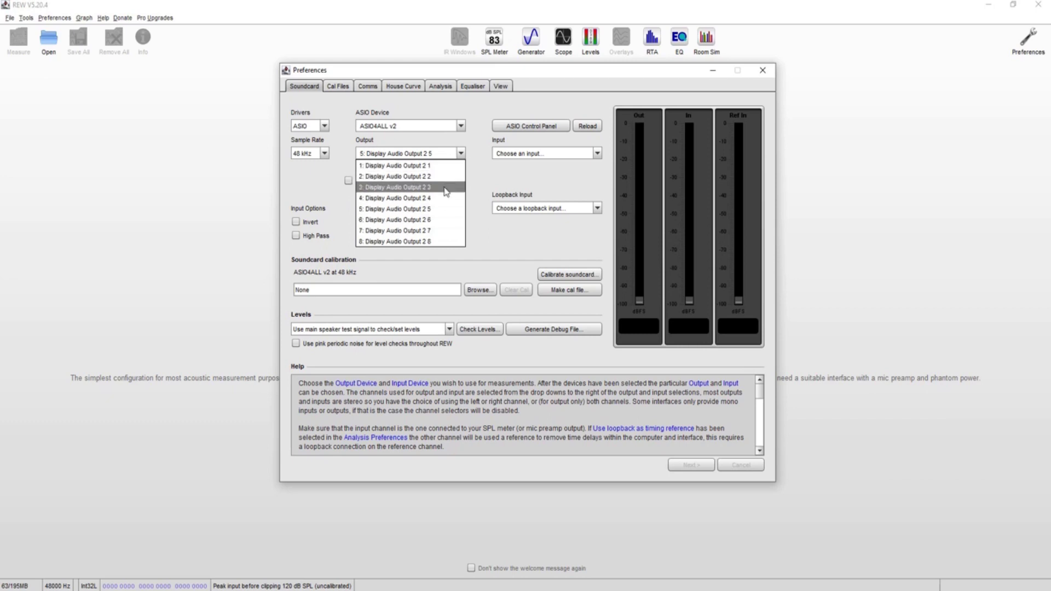
left_click(316, 176)
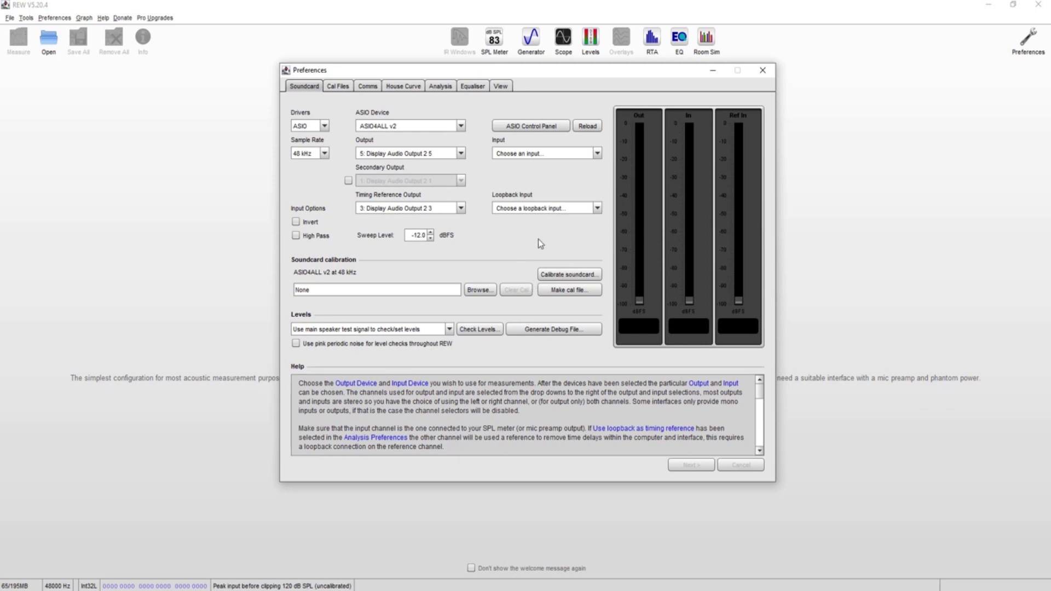
key("Escape")
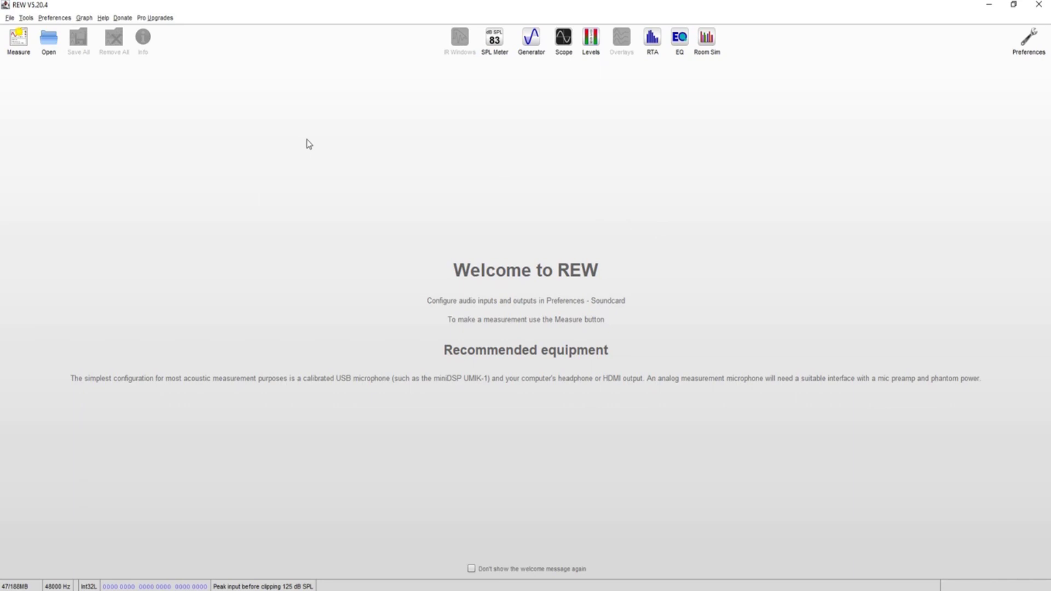
left_click(23, 44)
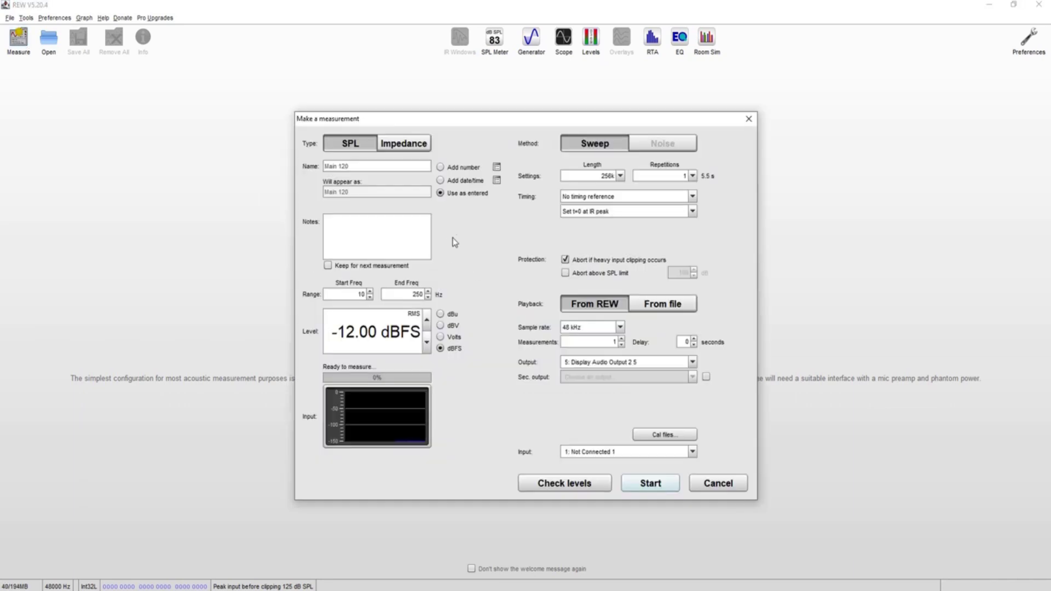
Step: Rename the measurement from Main 120 to Center 60
left_click(369, 167)
triple_click(369, 167)
type("Center")
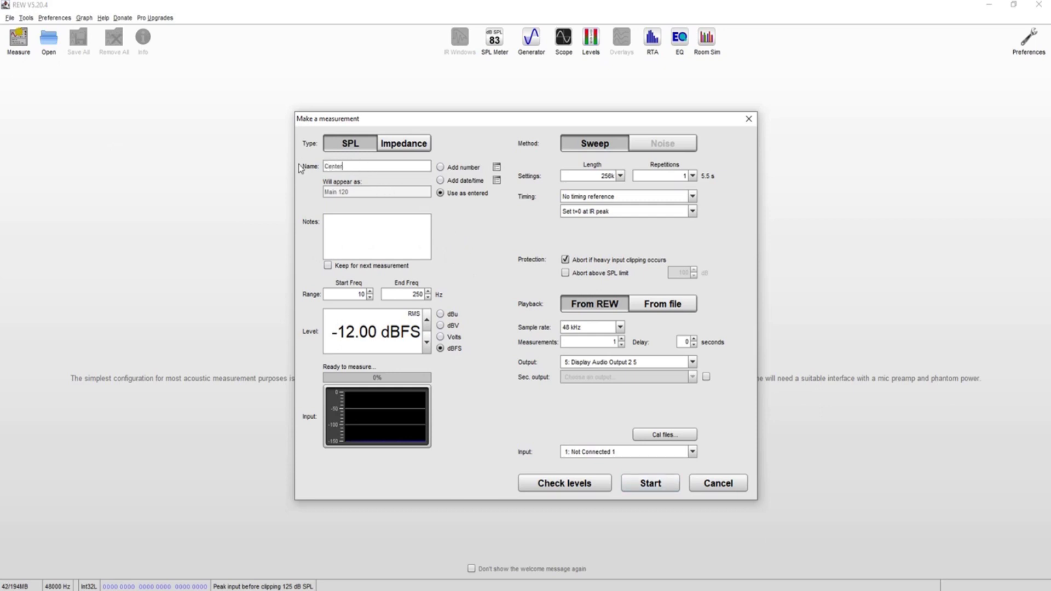
type(" 60")
key("Return")
Step: Set playback output to 3: Display Audio Output 2 3, keeping input 1: Not Connected 1
left_click(628, 365)
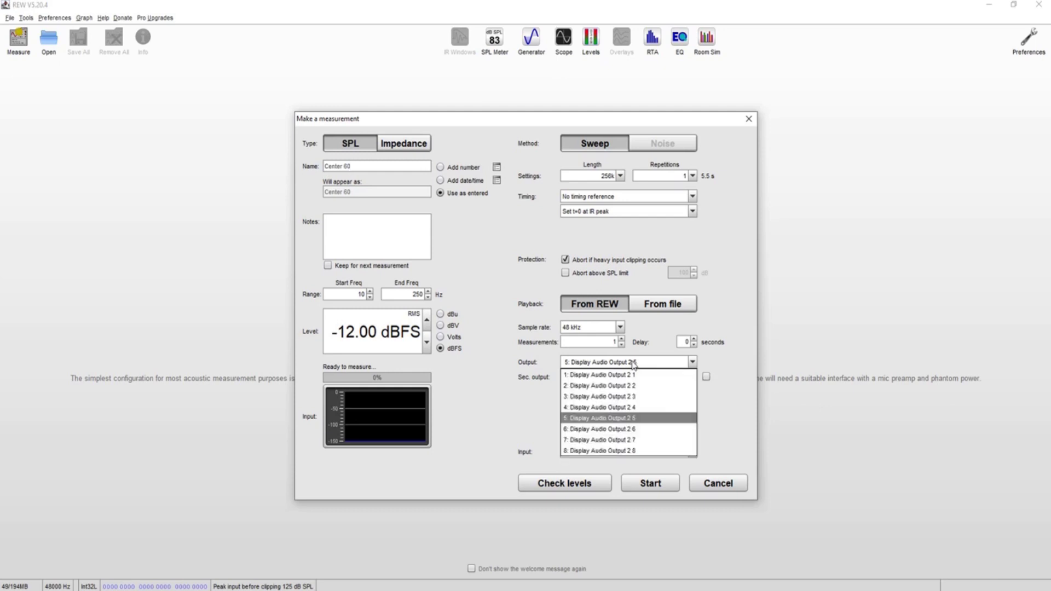
left_click(677, 401)
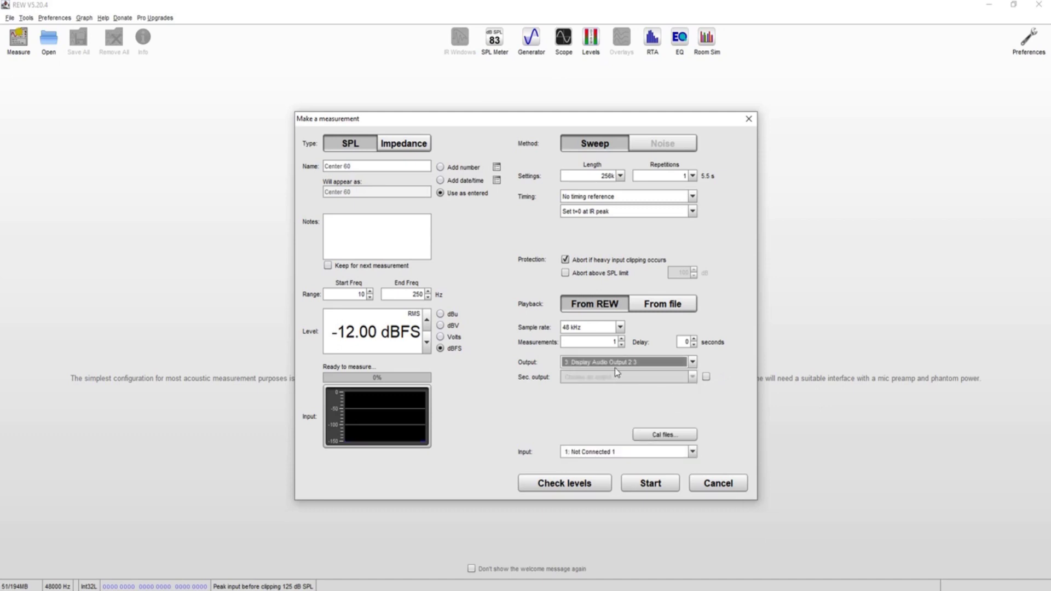
left_click(632, 365)
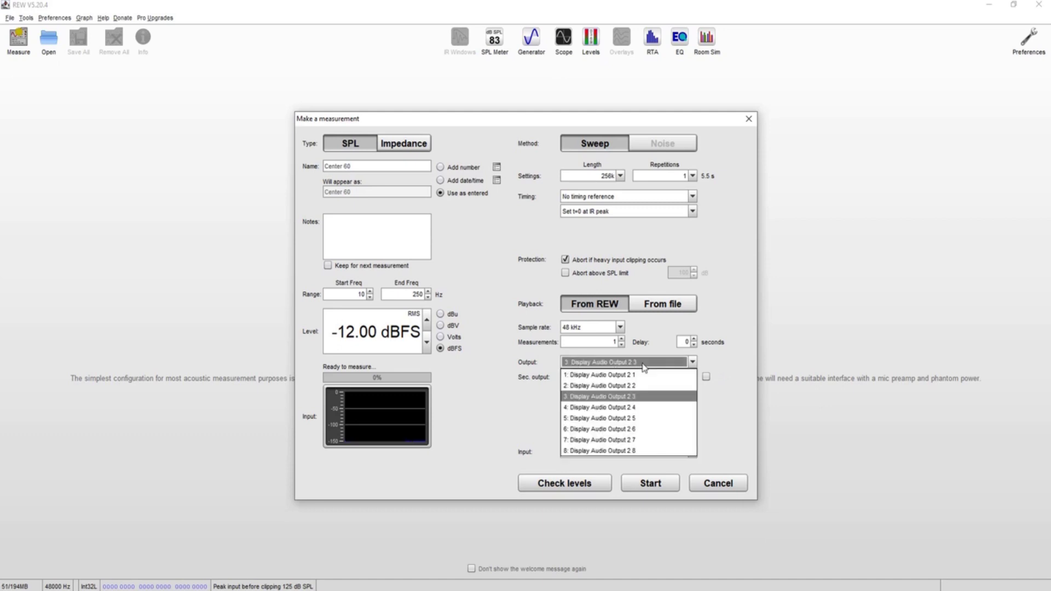
left_click(655, 397)
left_click(646, 451)
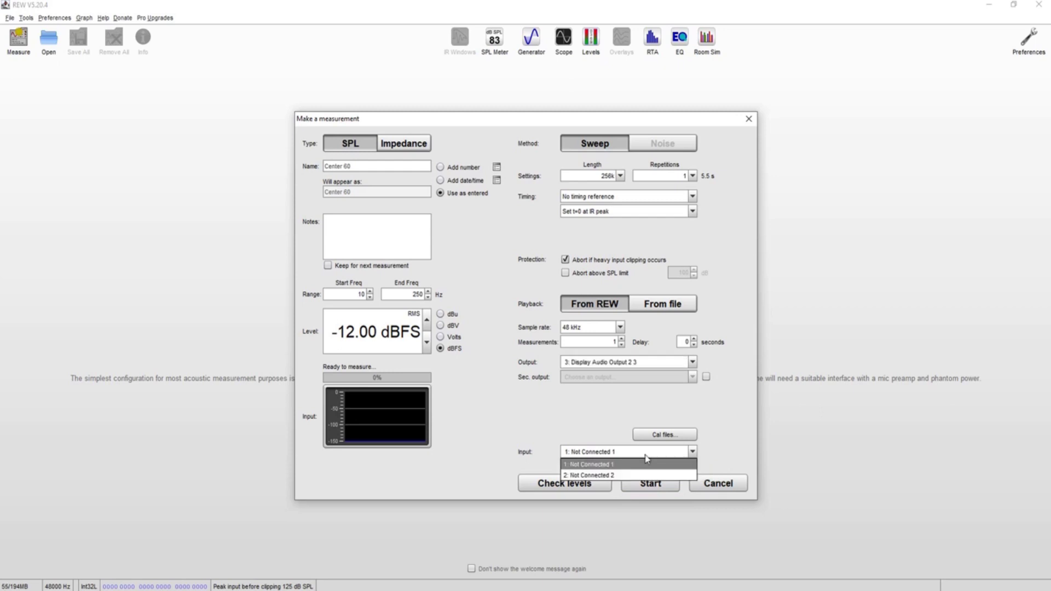
left_click(646, 463)
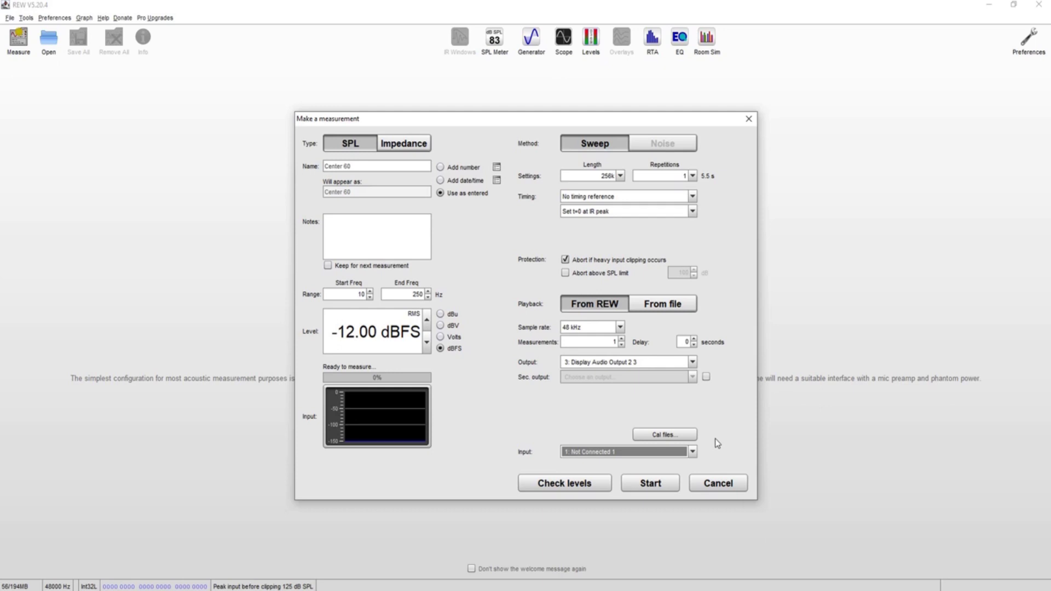
key("Tab")
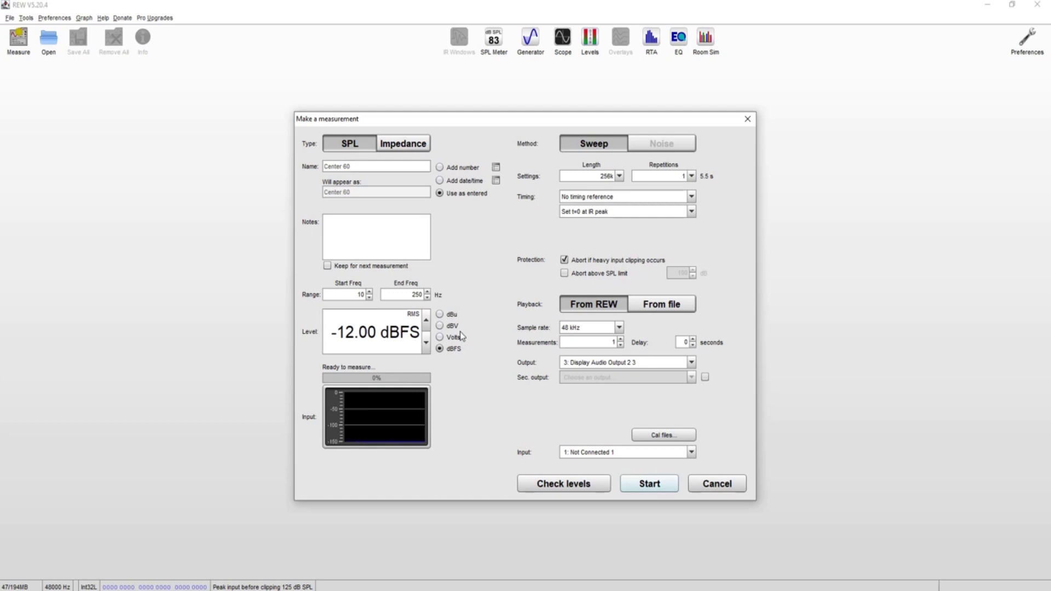
Step: Run the input level check twice, then rename the sweep to Center 80
left_click(573, 485)
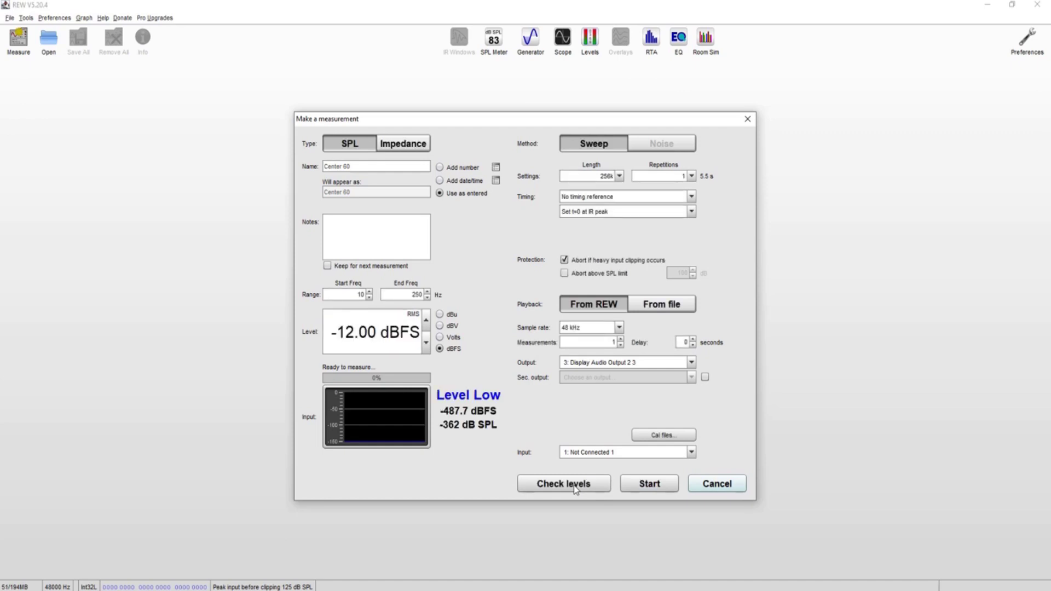
left_click(573, 485)
double_click(374, 163)
type("80")
Step: Cancel the measurement setup and load Center Crossovers.mdat
left_click(724, 484)
left_click(51, 49)
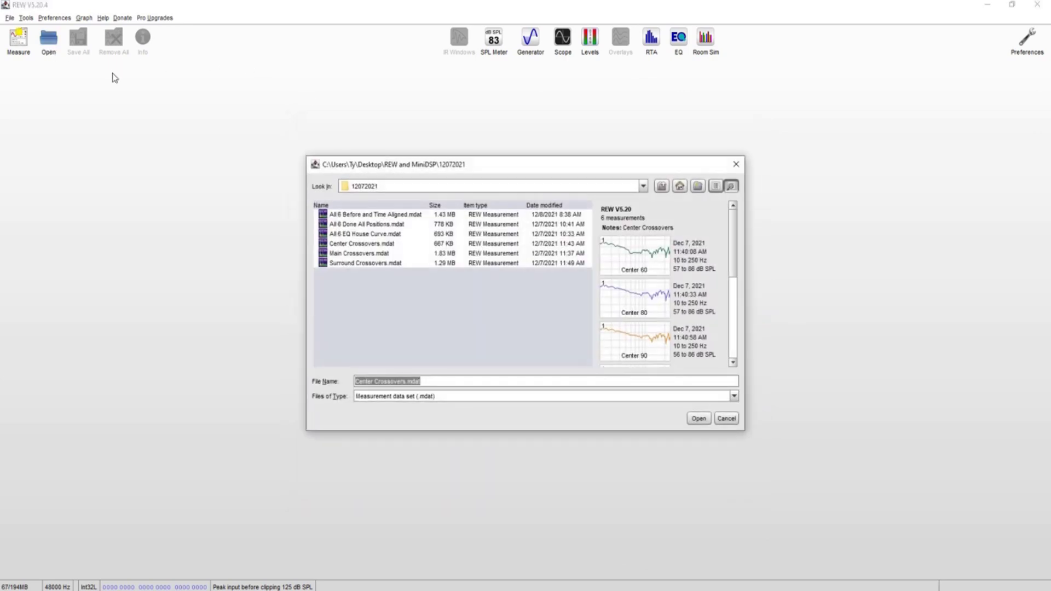
left_click(361, 247)
double_click(361, 244)
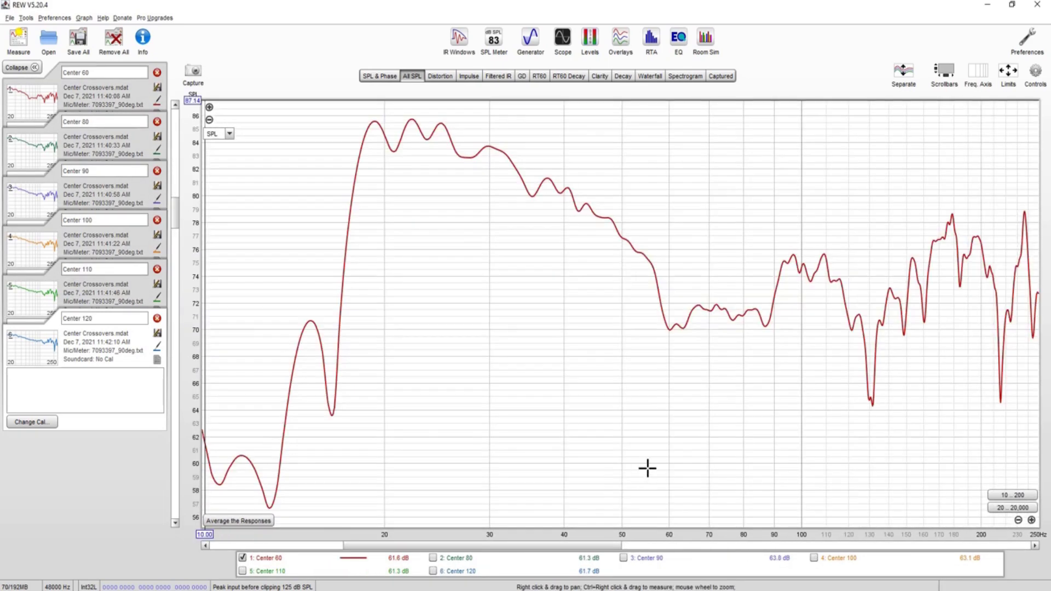
Step: Overlay all Center 60–120 curves, then hide everything except Center 80
left_click(434, 558)
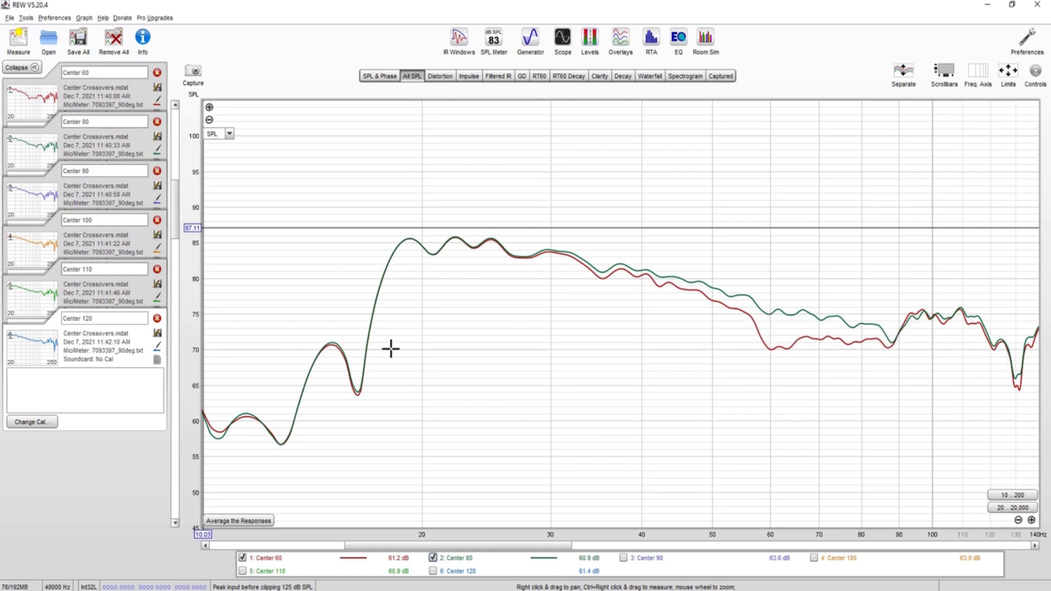
left_click(624, 558)
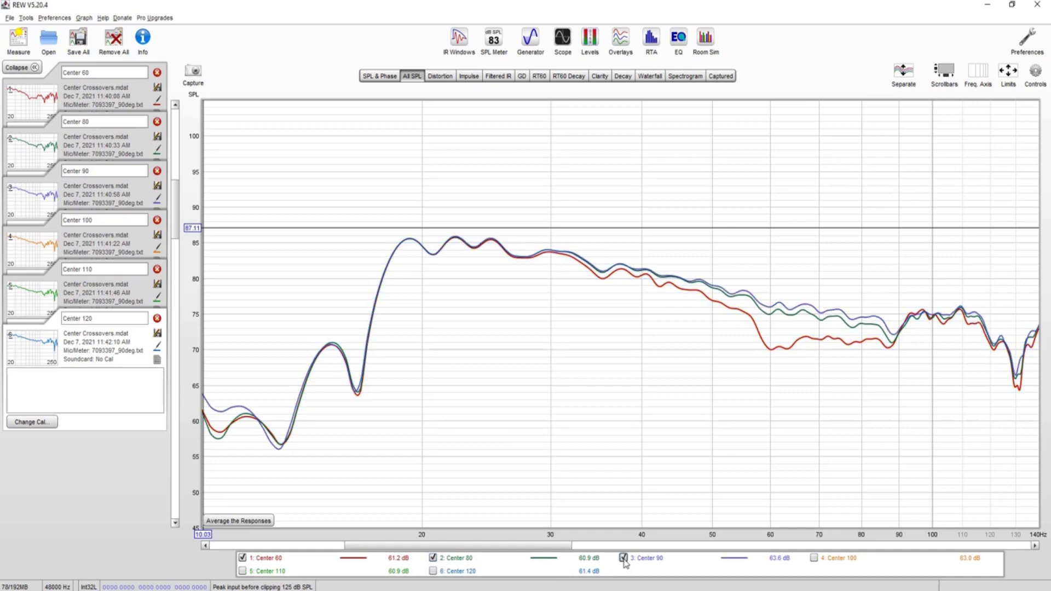
left_click(813, 558)
left_click(242, 571)
left_click(433, 571)
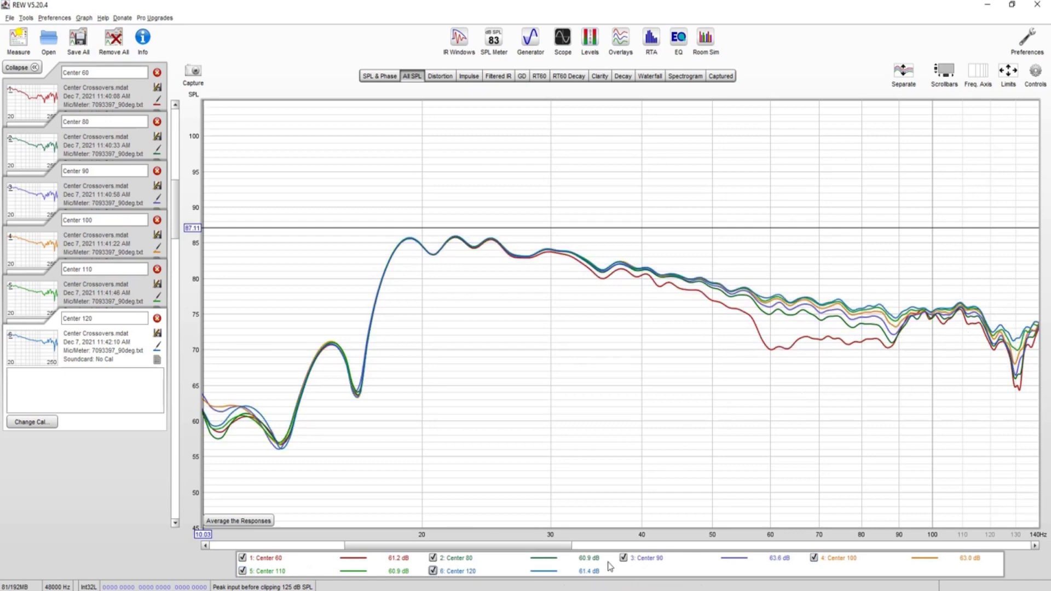
left_click(623, 558)
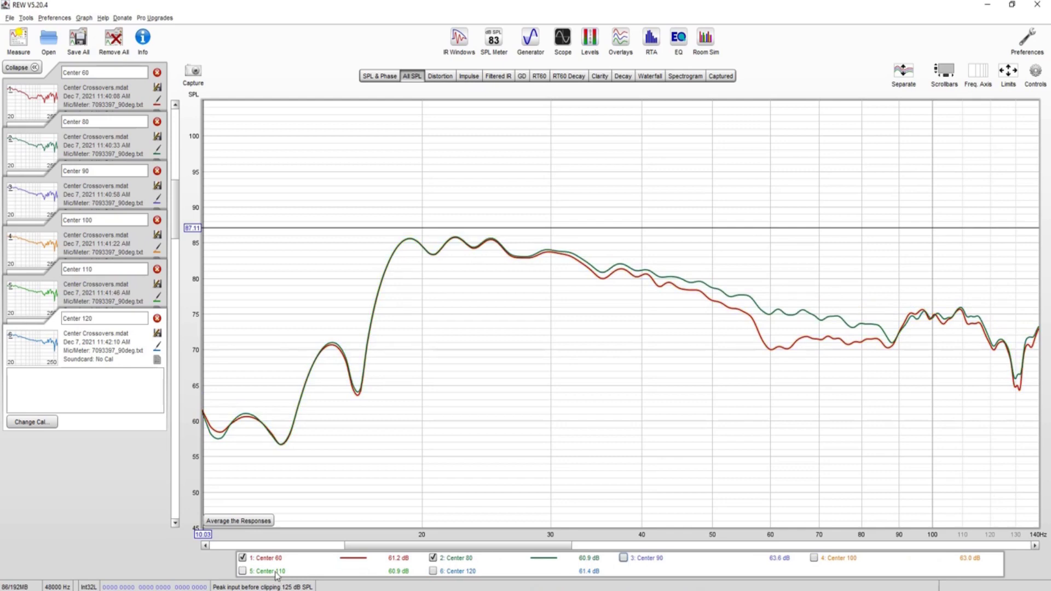
left_click(243, 558)
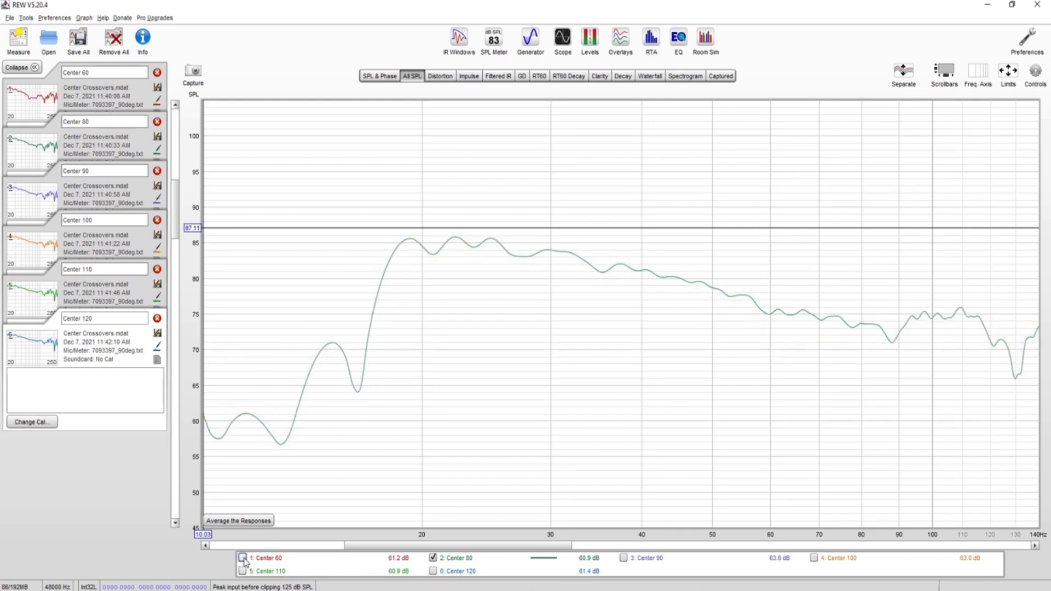
Step: Compare Center 80/90, 90/100 and 100/110 in turn, reading levels near 84 Hz
left_click(624, 558)
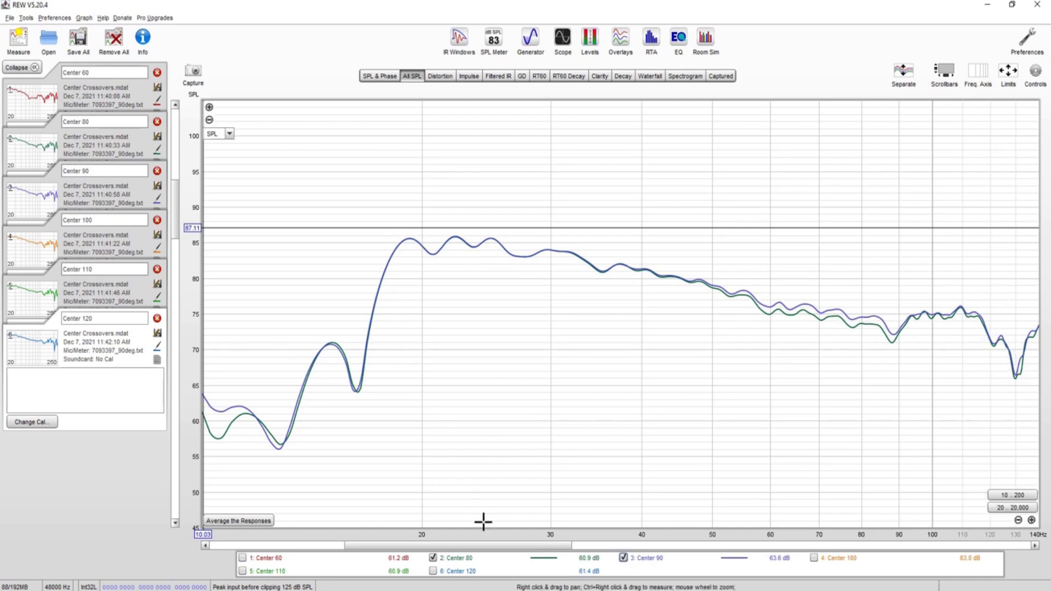
left_click(433, 558)
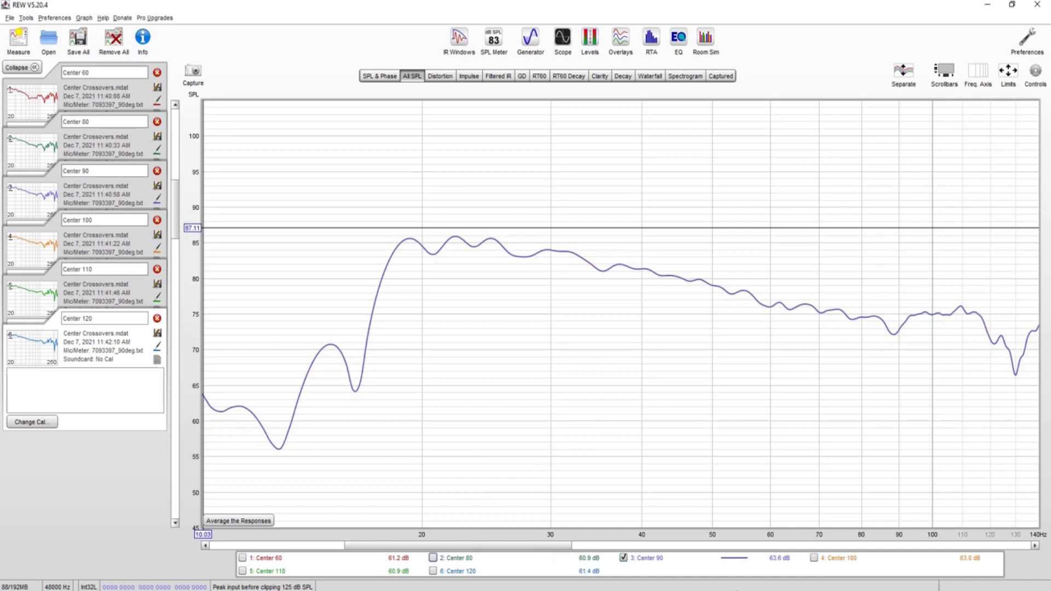
left_click(814, 558)
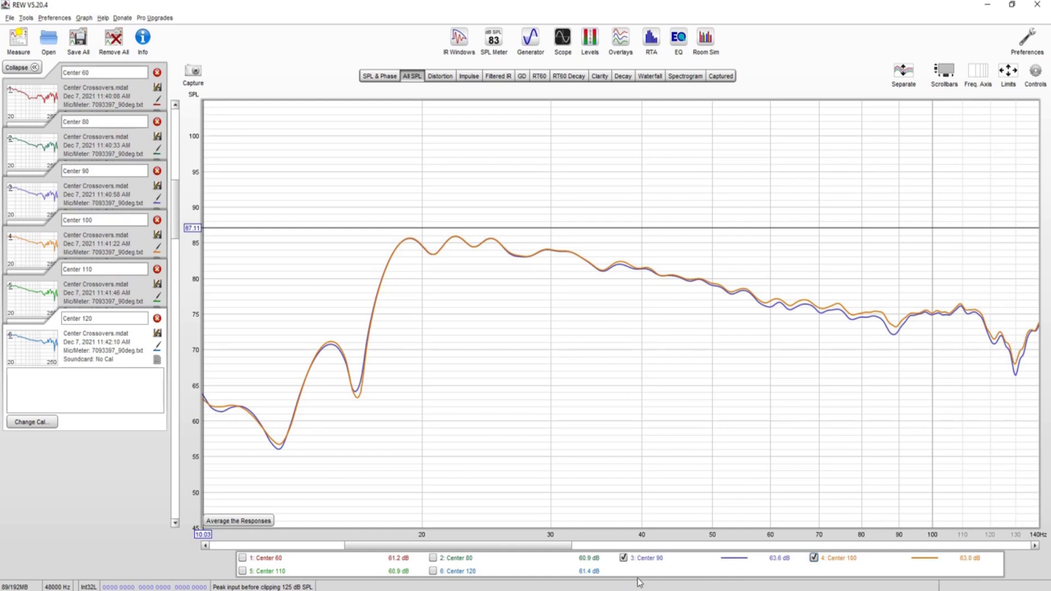
left_click(623, 557)
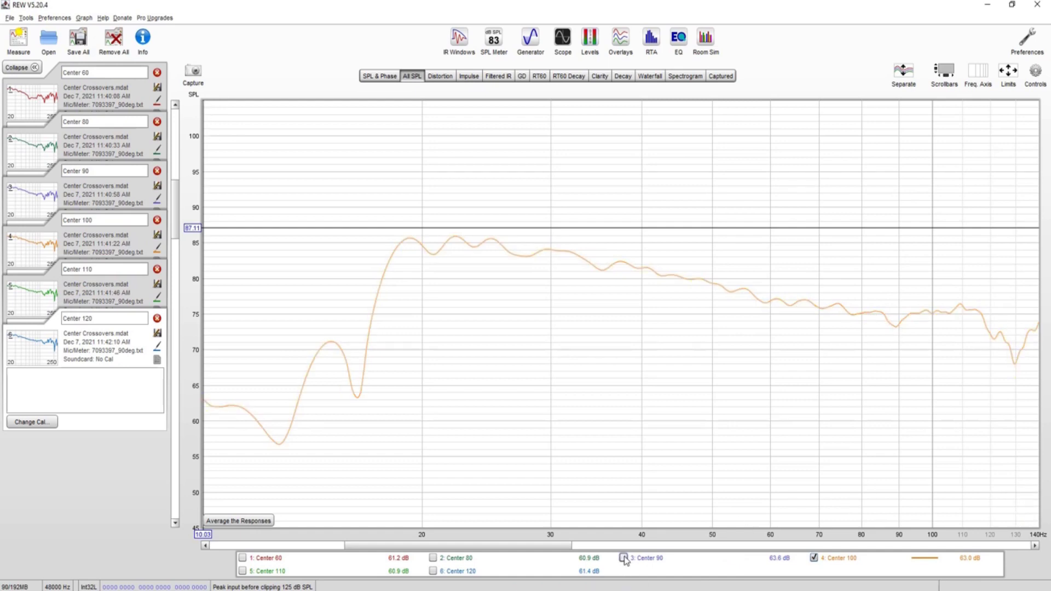
left_click(242, 571)
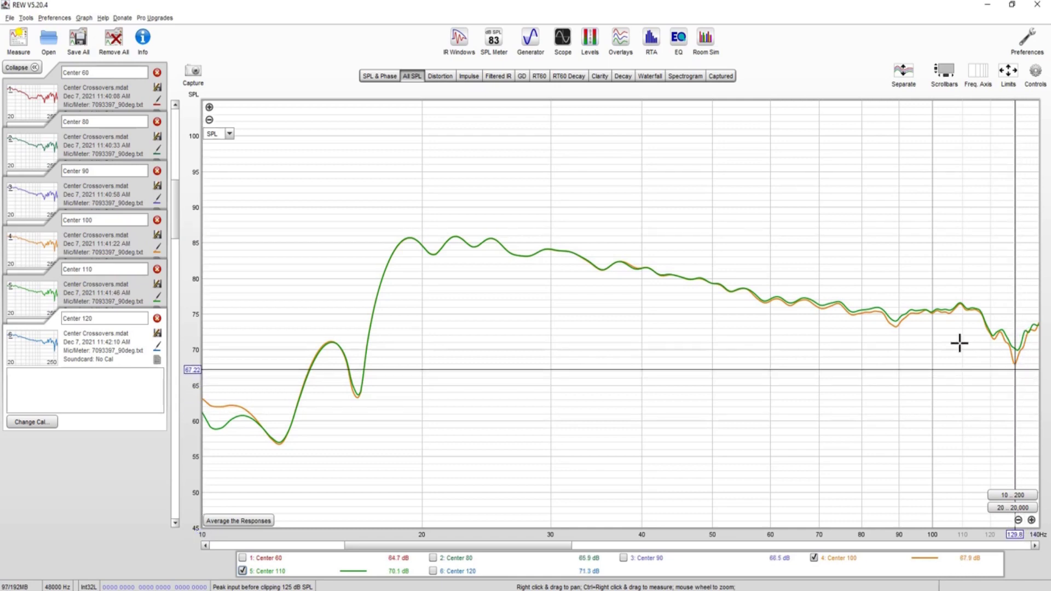
mouse_move(930, 307)
left_mouse_down()
mouse_move(803, 301)
mouse_move(931, 318)
left_mouse_up()
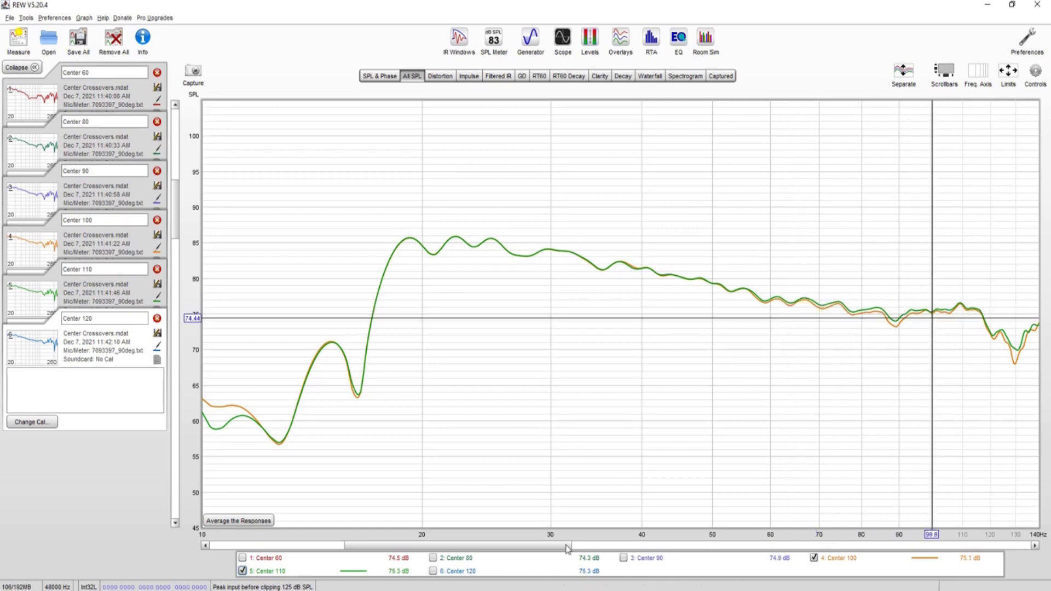
Step: Compare Center 110 with Center 120, leaving only Center 120 plotted
left_click(814, 557)
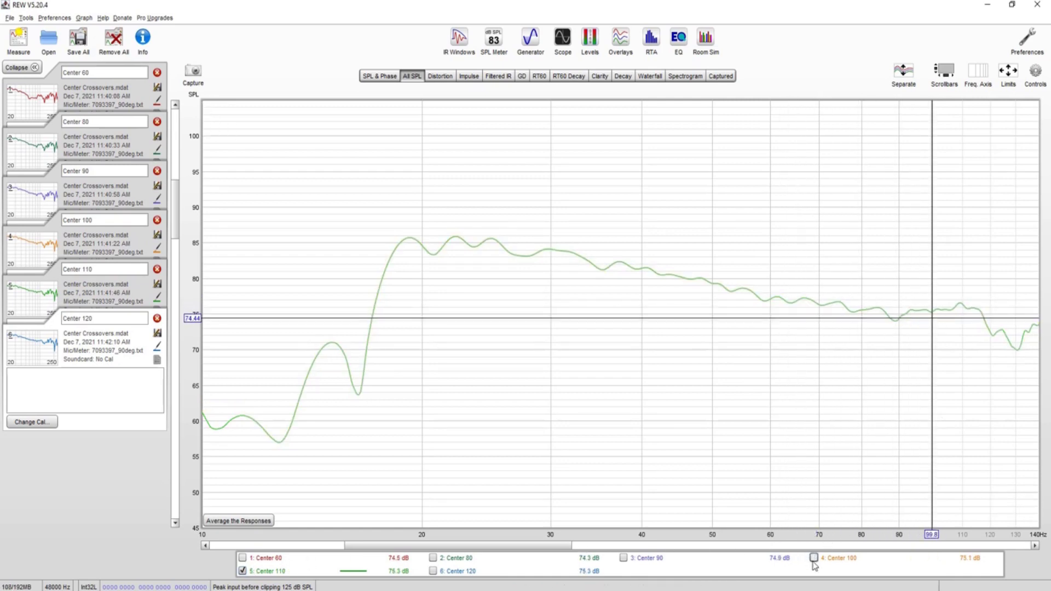
left_click(433, 571)
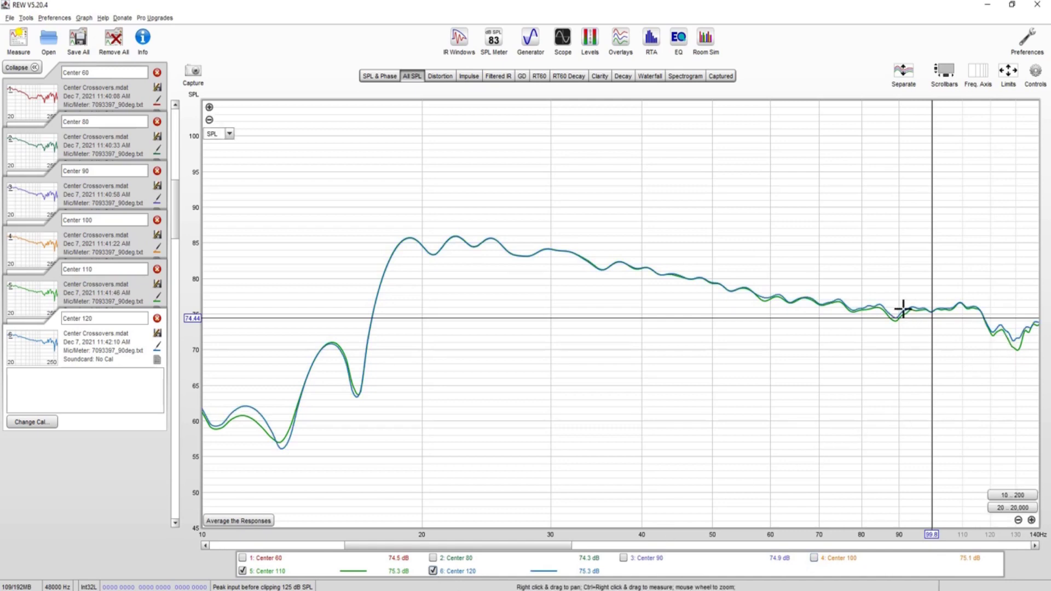
left_click(243, 571)
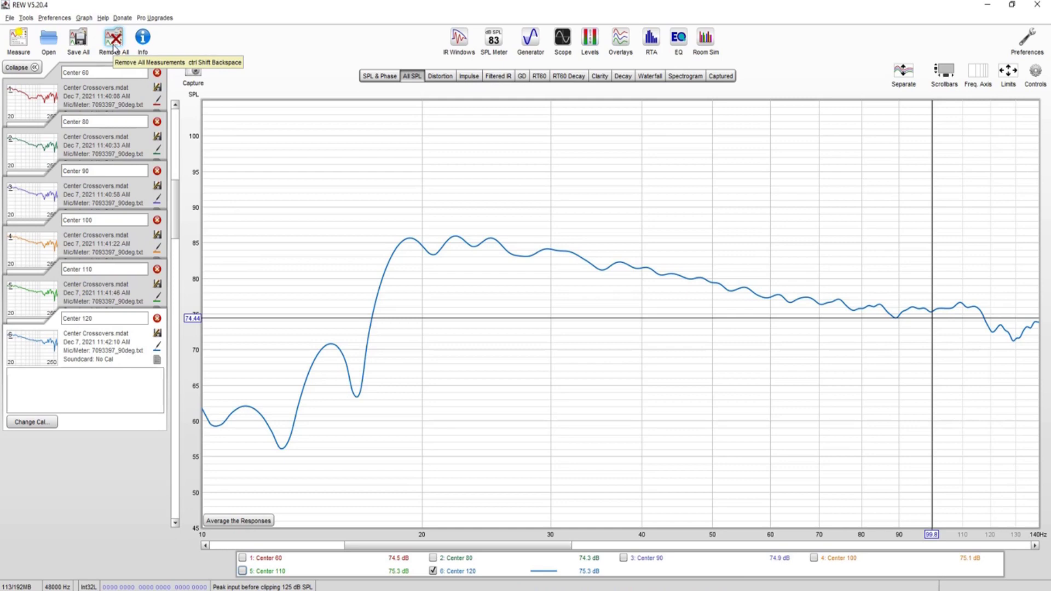
Step: Remove all loaded center measurements and start a new measurement setup
left_click(114, 48)
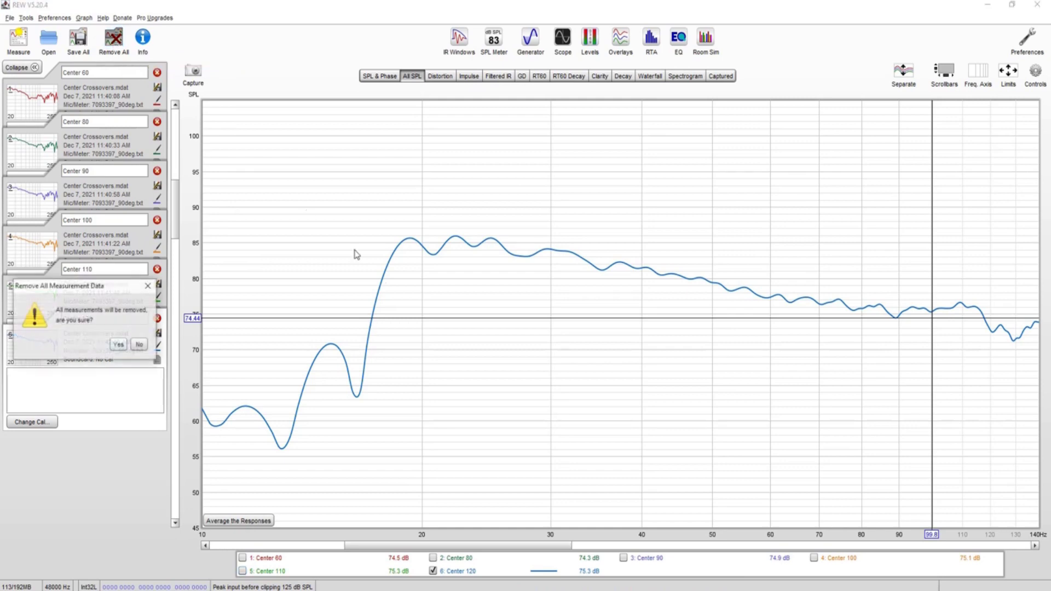
left_click(123, 344)
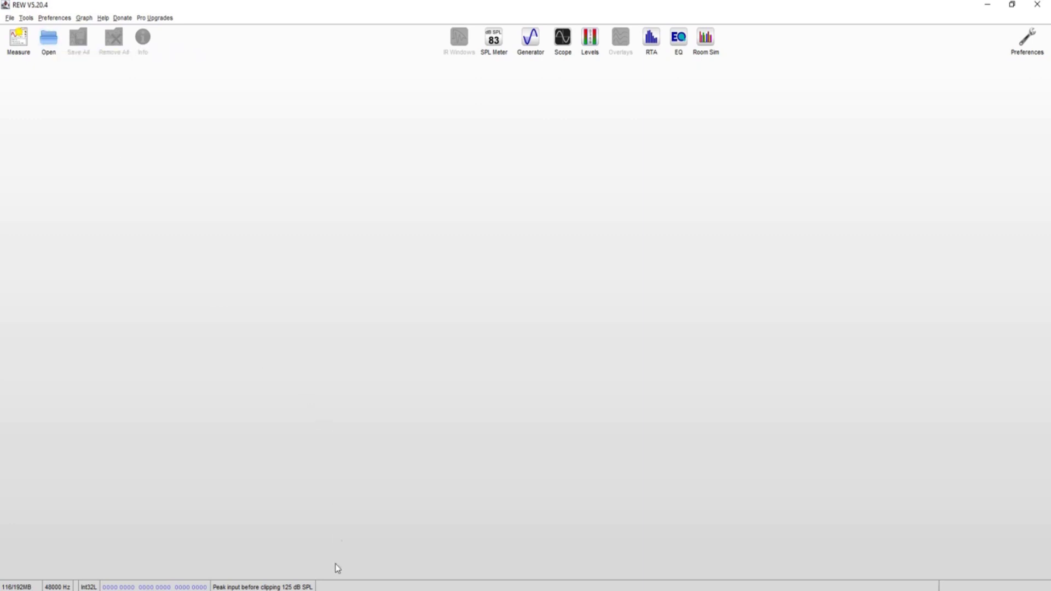
left_click(22, 46)
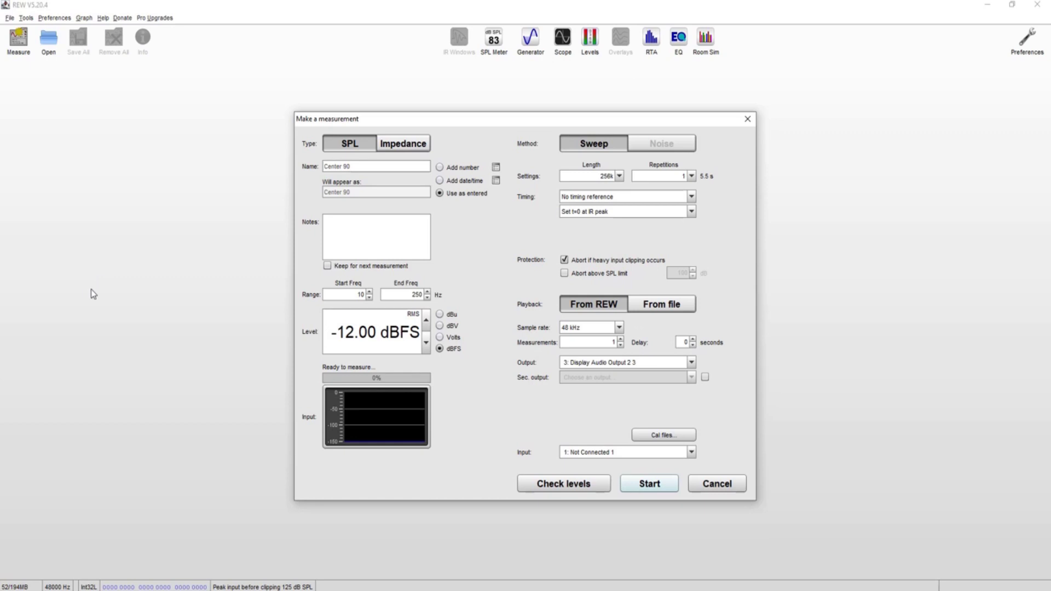
Step: Name the sweep Rear LS 60 and route it to output 5
double_click(369, 167)
triple_click(368, 167)
type("Rear LS")
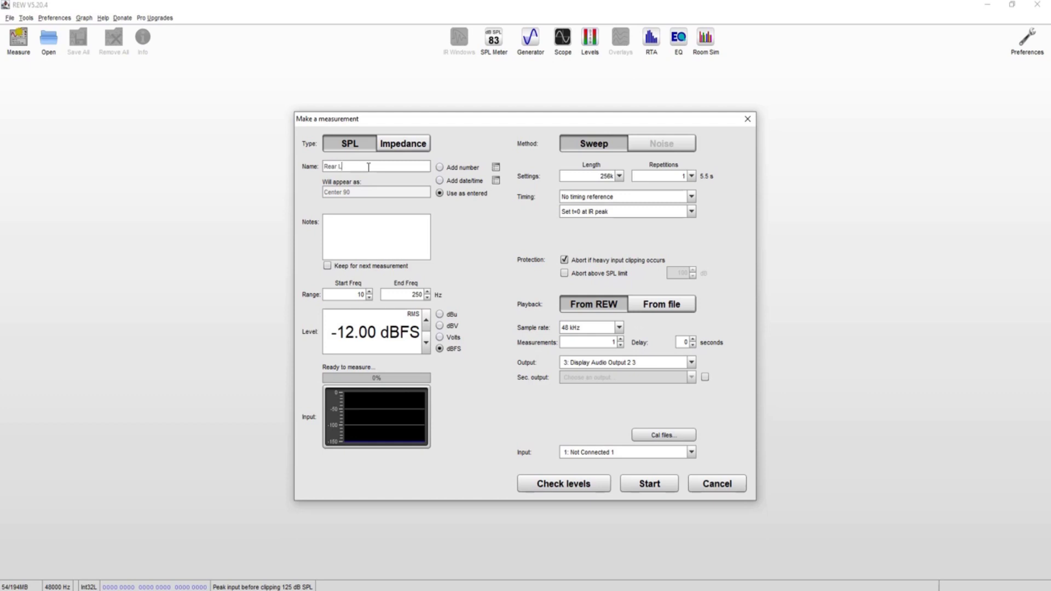
type(" 60")
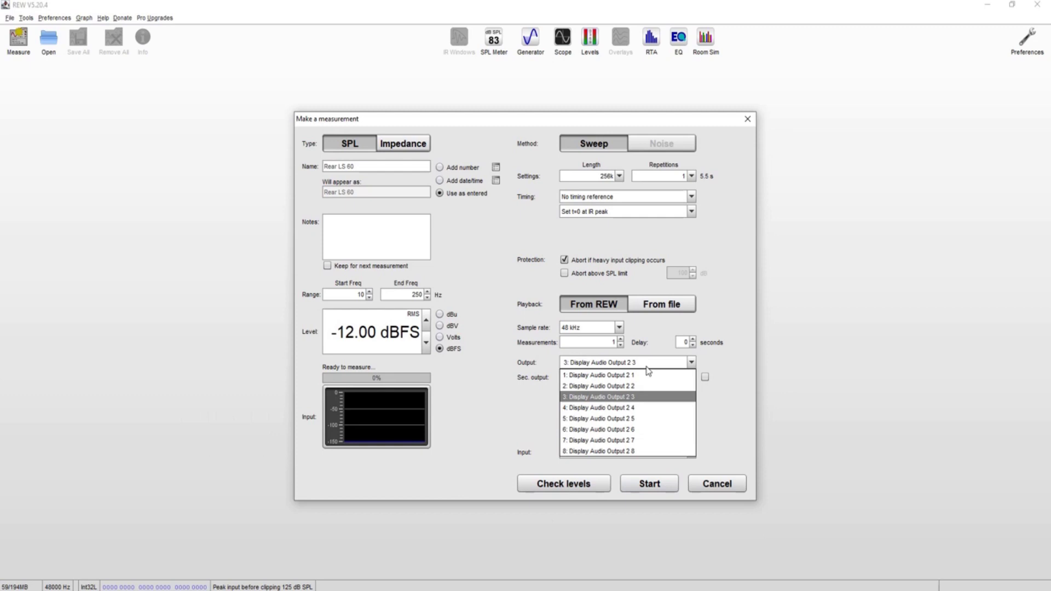
left_click(652, 420)
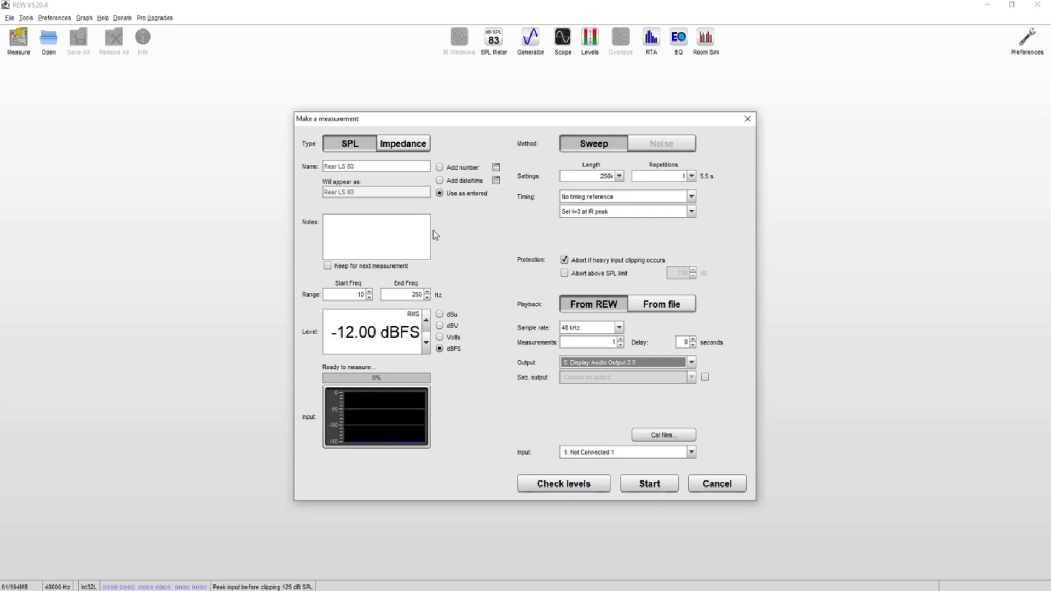
Step: Correct the measurement name to Rear RS 60
left_click(381, 166)
key("BackSpace")
key("BackSpace")
type("80")
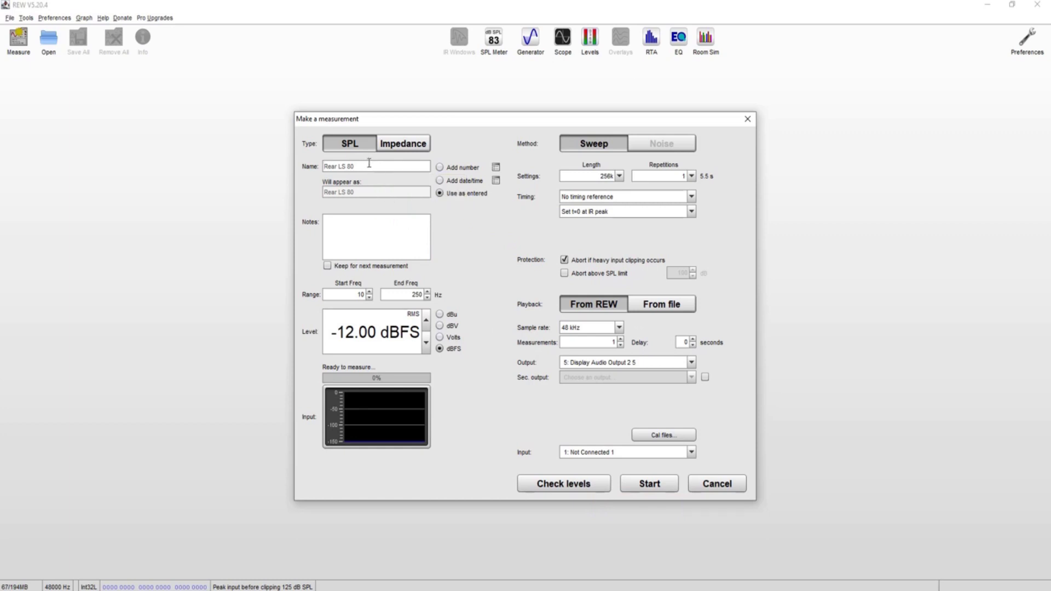
left_click(341, 166)
type("R")
key("Left")
key("Left")
key("BackSpace")
key("Right")
key("Right")
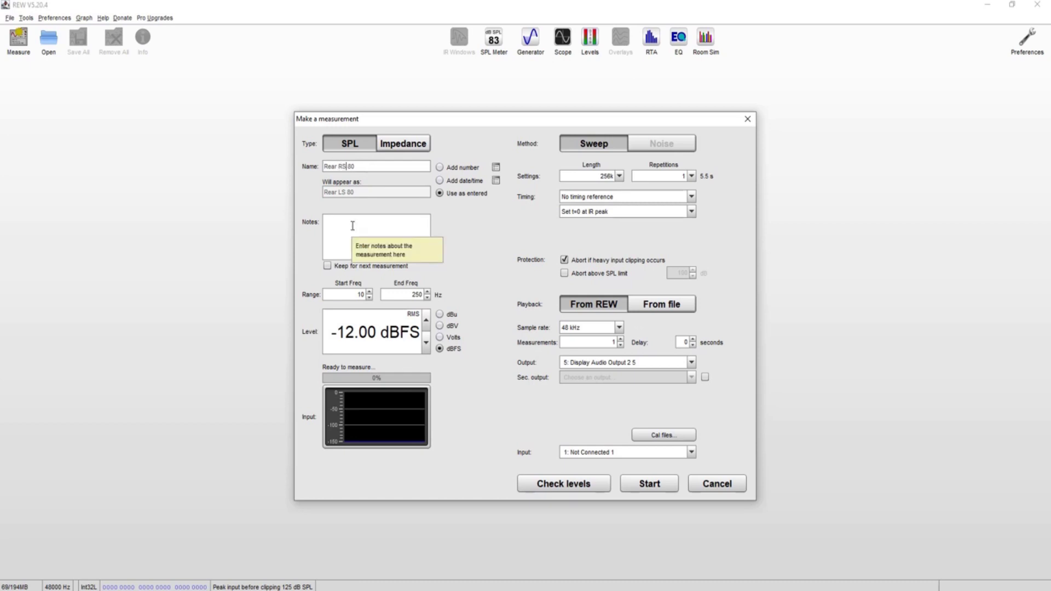
key("shift+Home")
left_click(367, 164)
key("BackSpace")
key("BackSpace")
type("60")
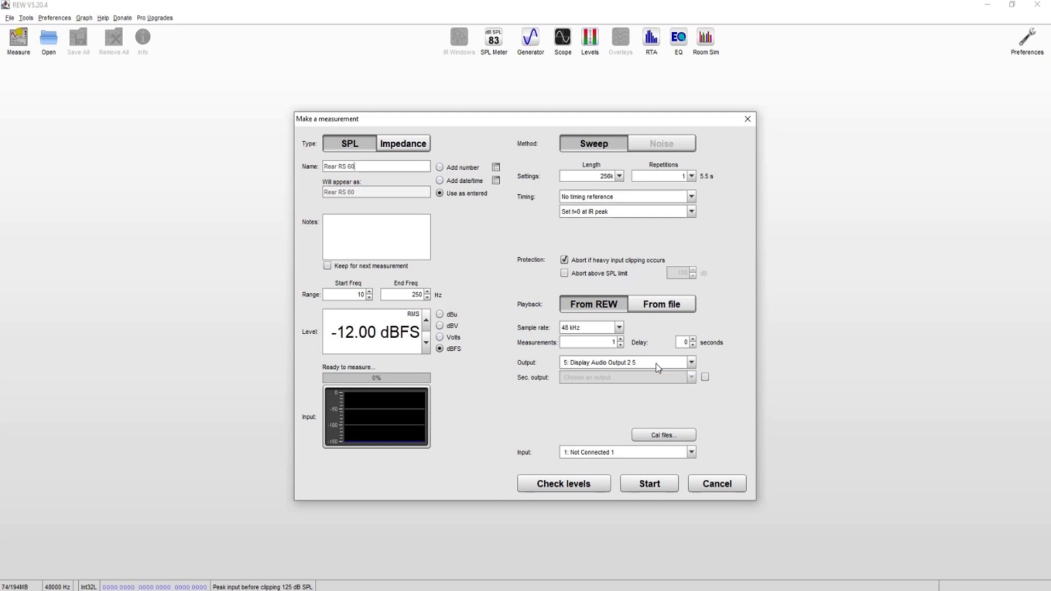
Step: Route the sweep to output 6: Display Audio Output 2 6 and cancel without measuring
left_click(657, 367)
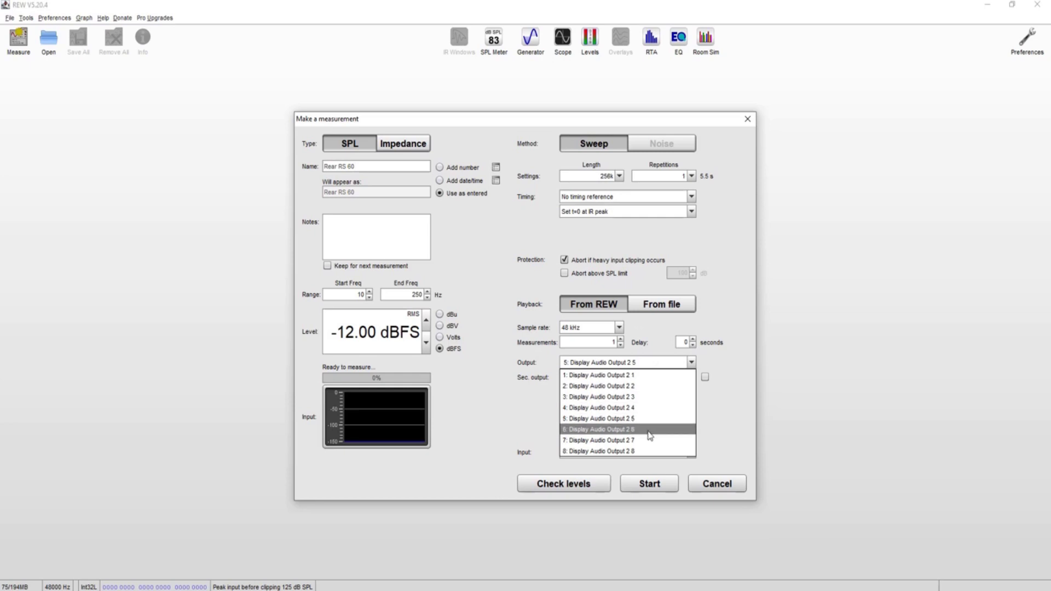
left_click(650, 429)
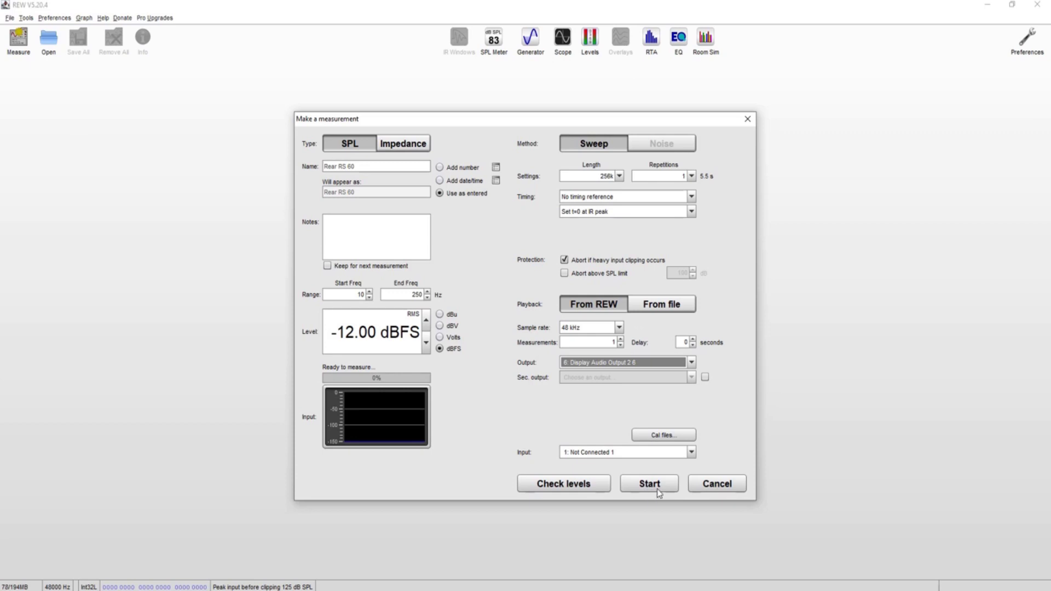
left_click(712, 484)
Step: Load Surround Crossovers.mdat and hide all surround curves
left_click(48, 41)
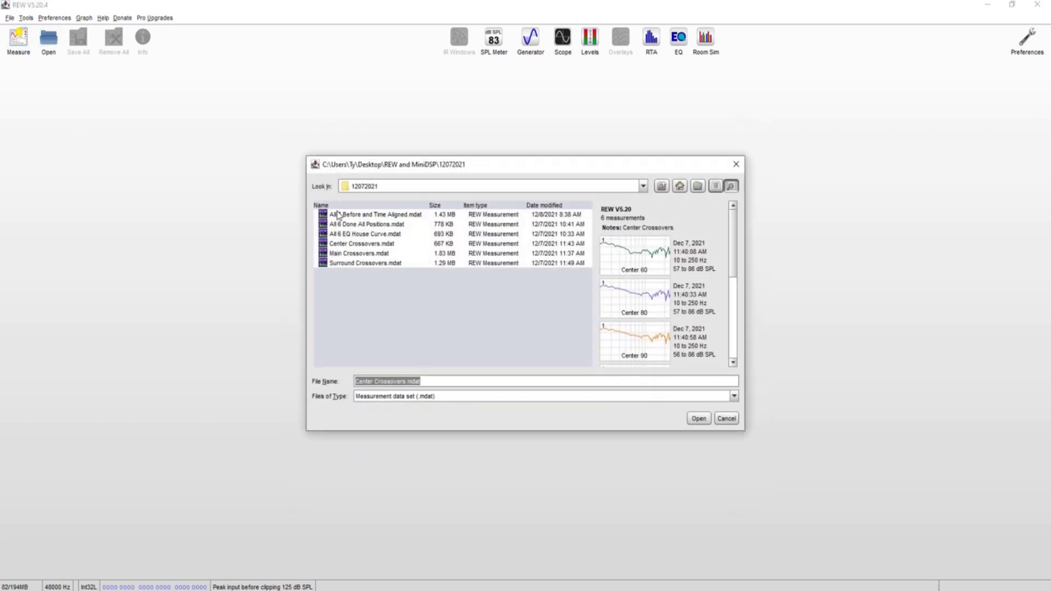
double_click(361, 262)
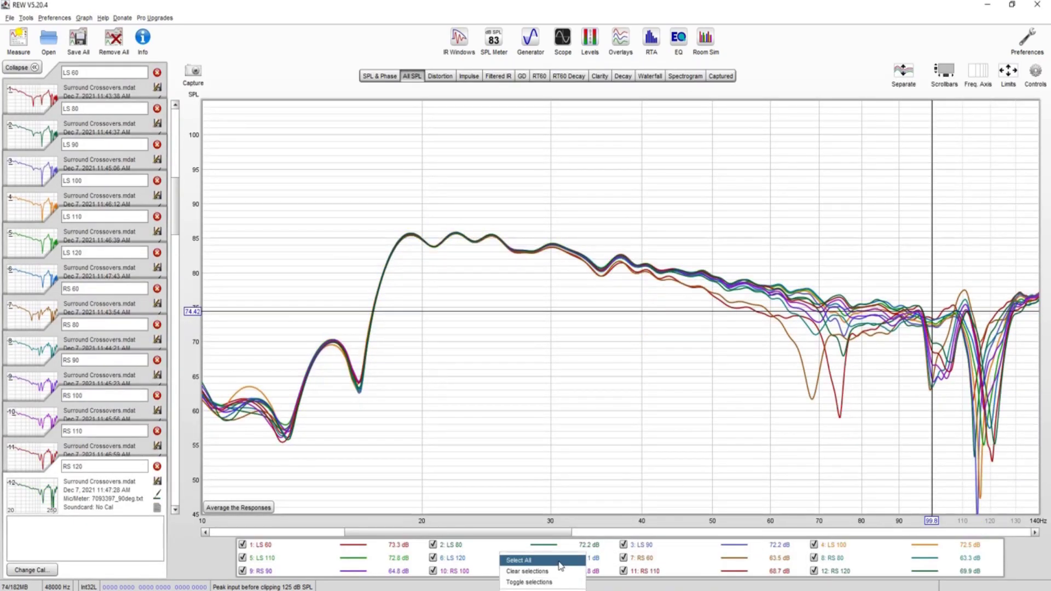
left_click(559, 571)
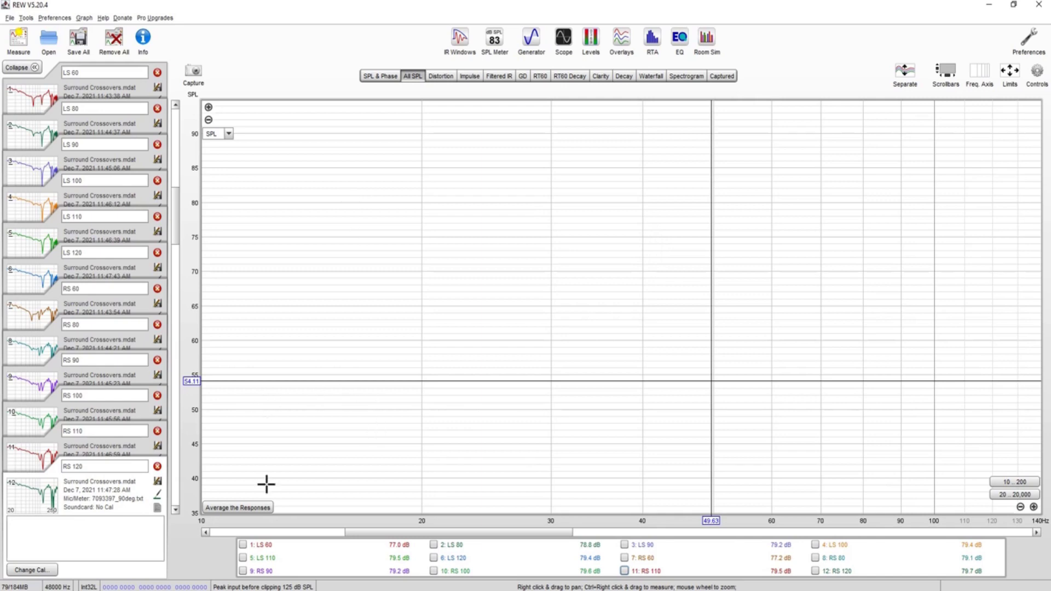
Step: Compare LS 60 with LS 80, then LS 80 with LS 90 at the dip near 116 Hz
left_click(243, 544)
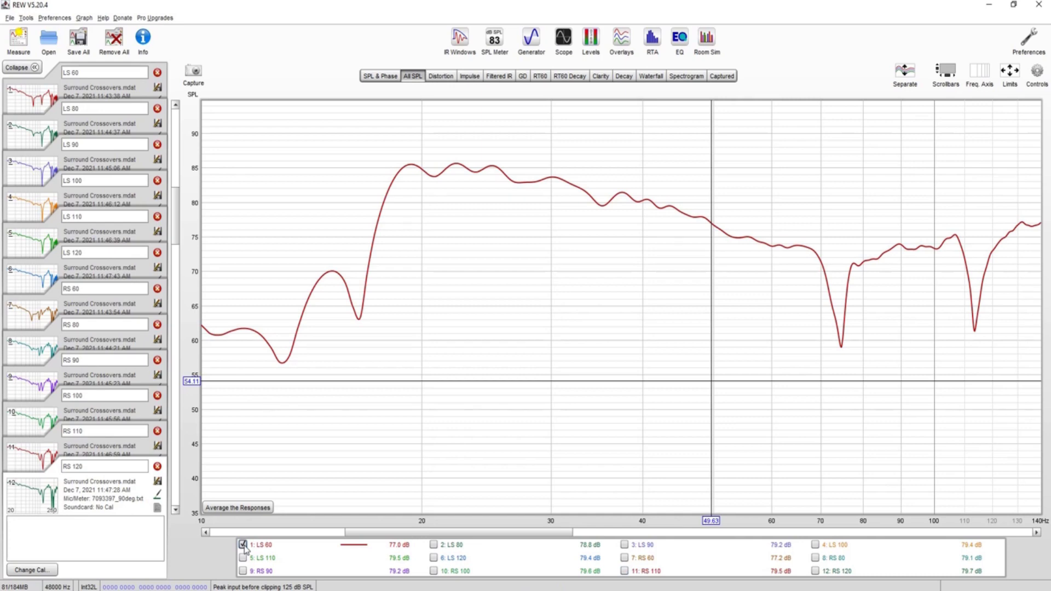
left_click(433, 545)
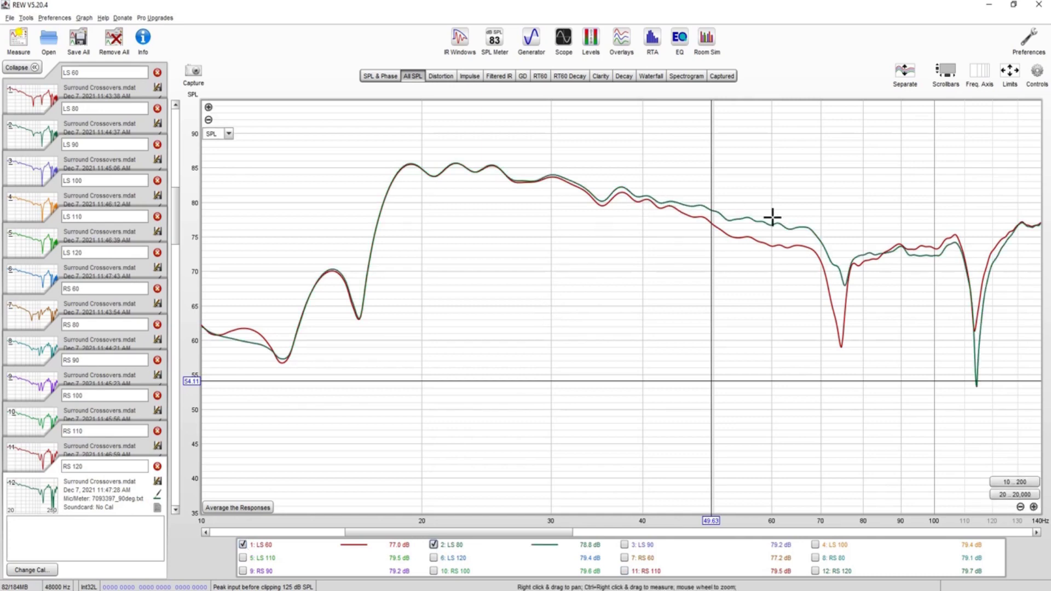
left_click(243, 545)
left_click(625, 545)
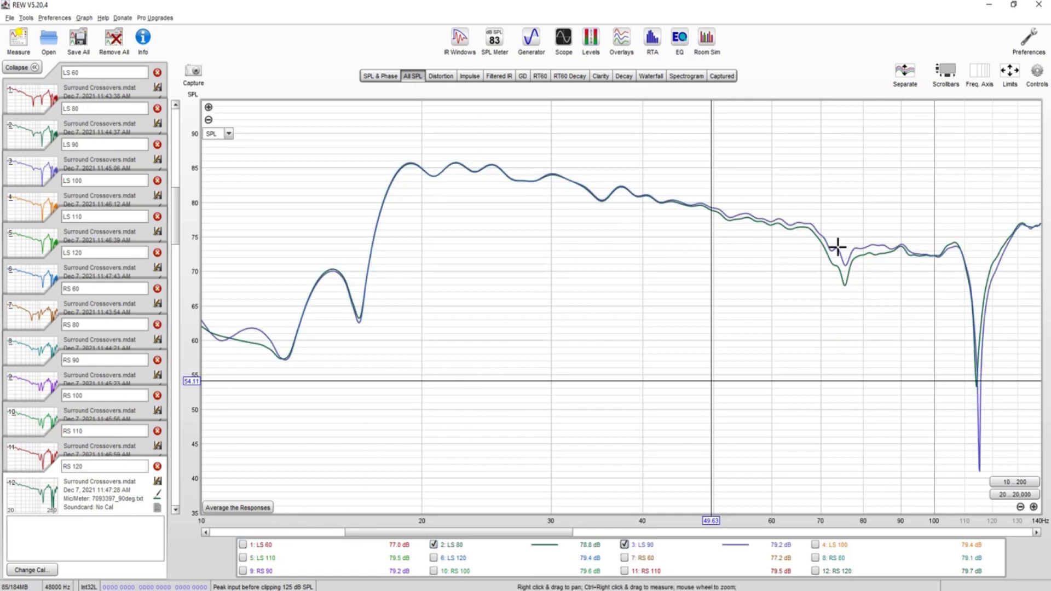
left_click(981, 469)
left_click_drag(981, 470, 981, 472)
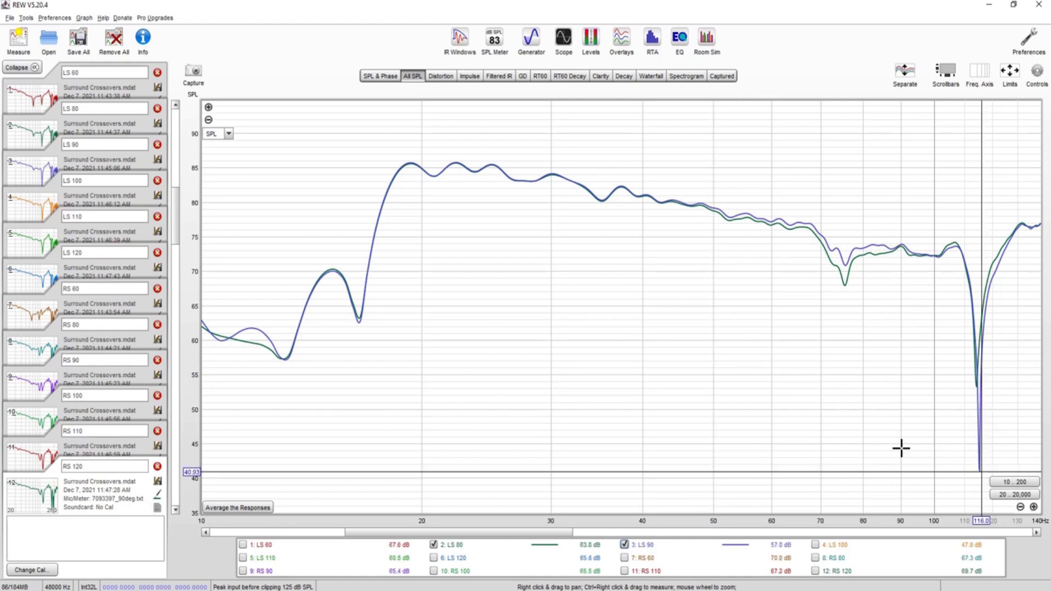
Step: Compare LS 90 with LS 100 near 117 Hz, then LS 100 with LS 110
left_click(433, 545)
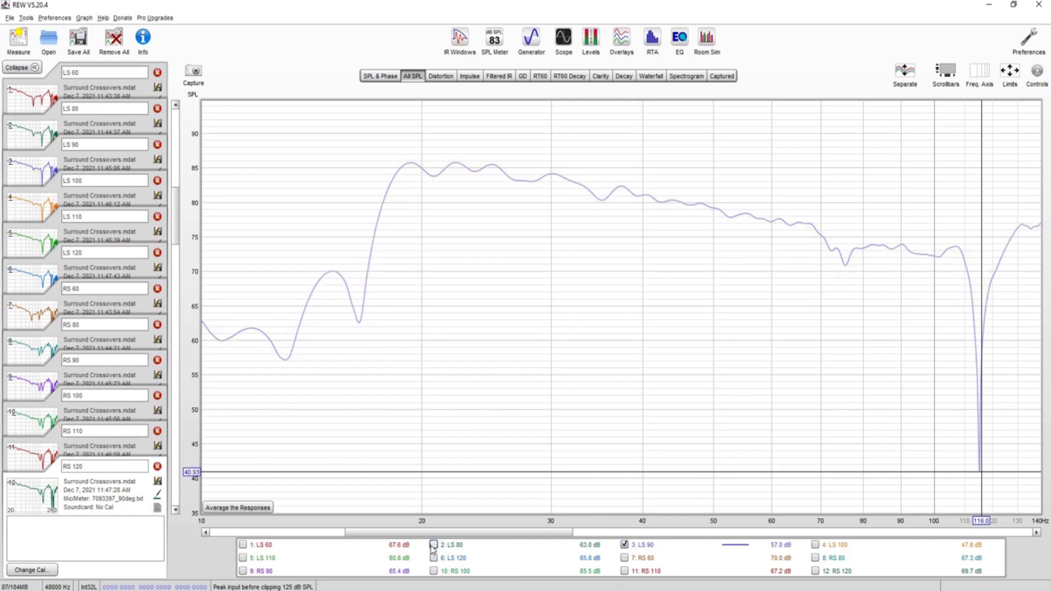
left_click(815, 544)
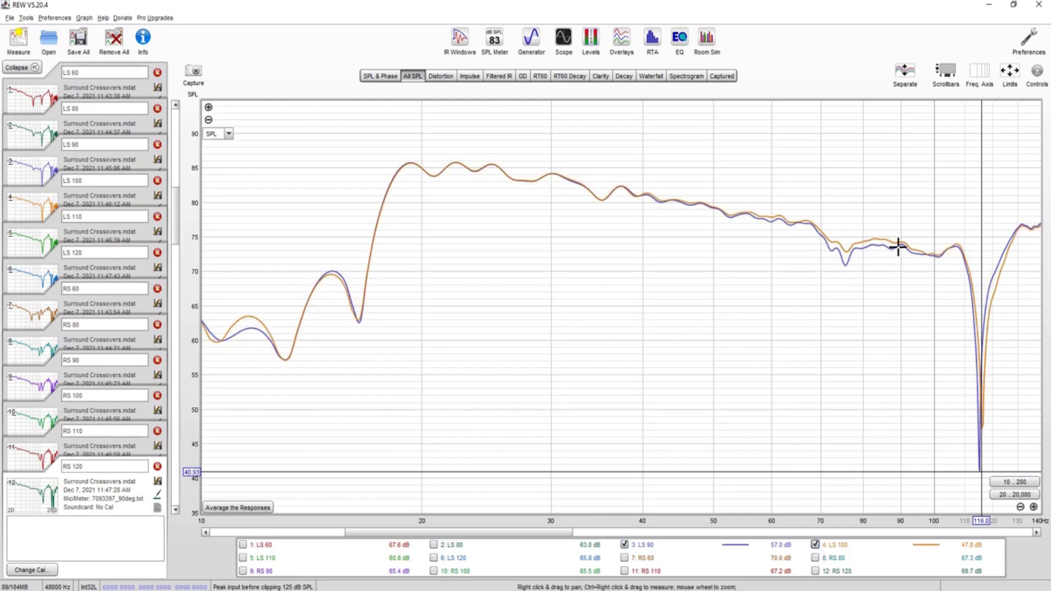
left_click(983, 427)
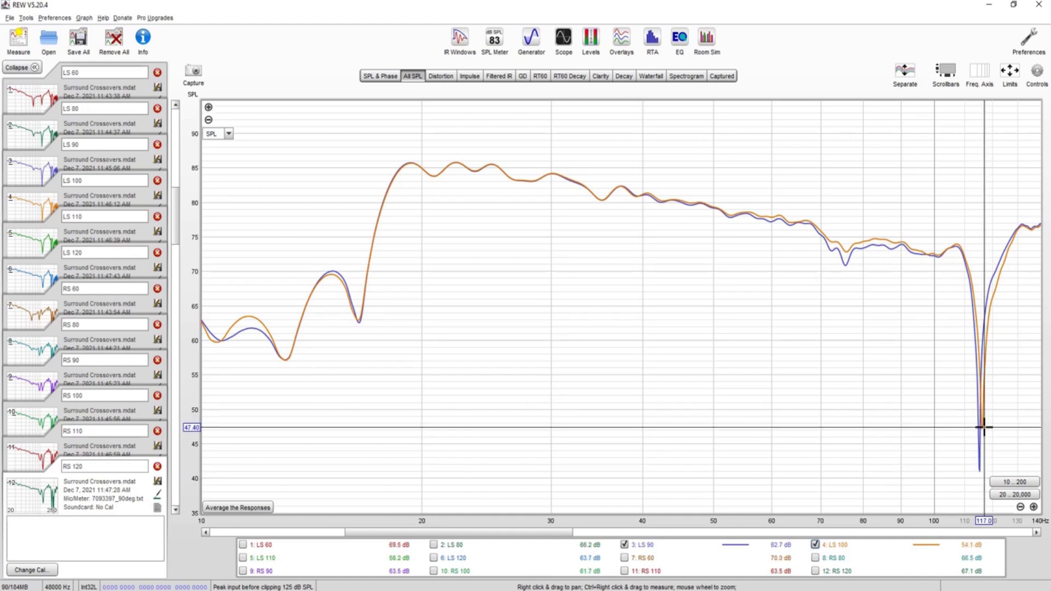
left_click(624, 544)
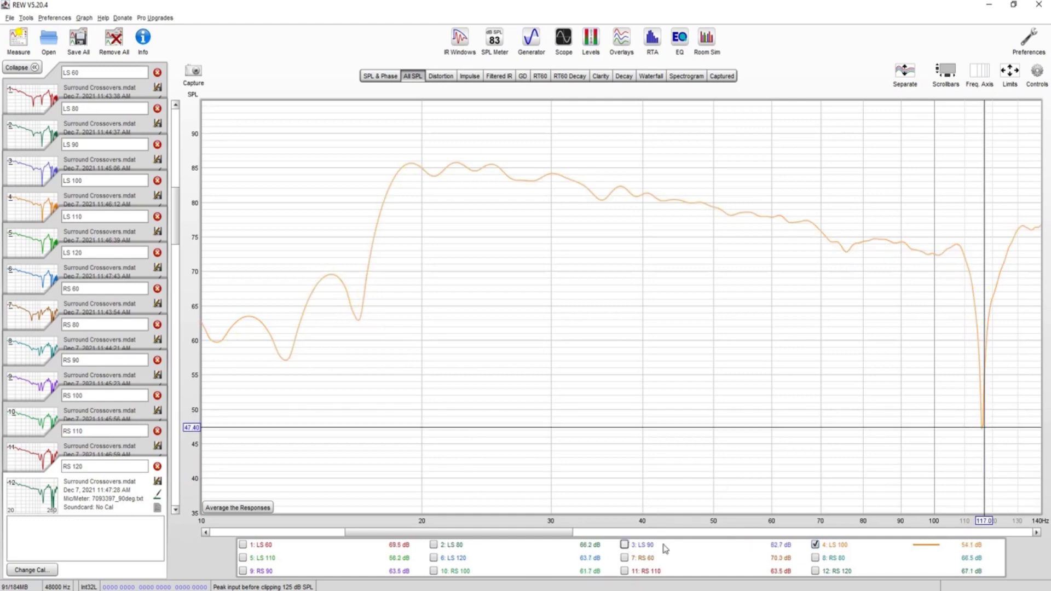
left_click(243, 558)
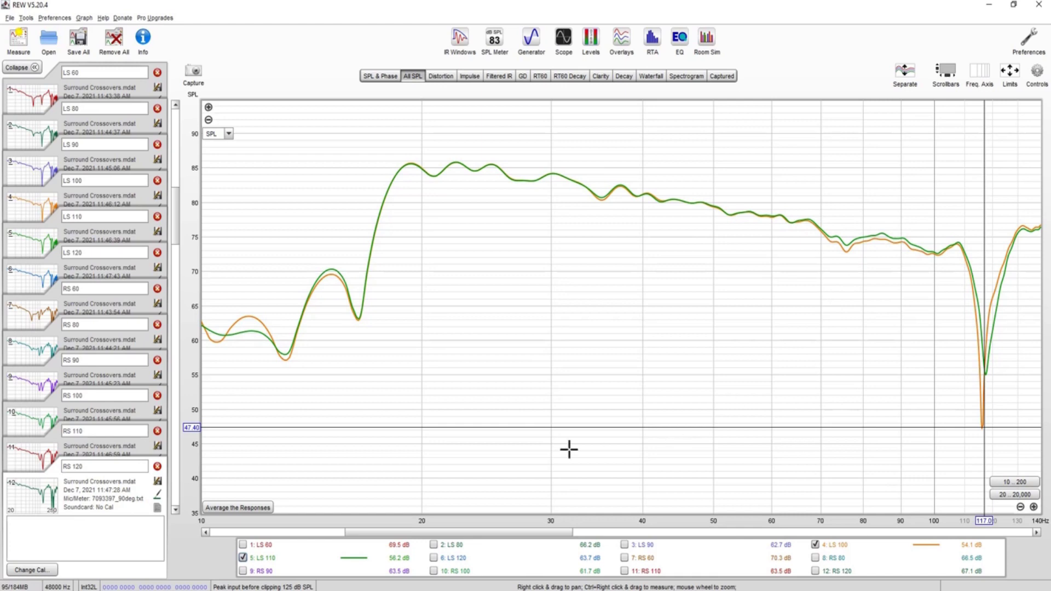
left_click(815, 545)
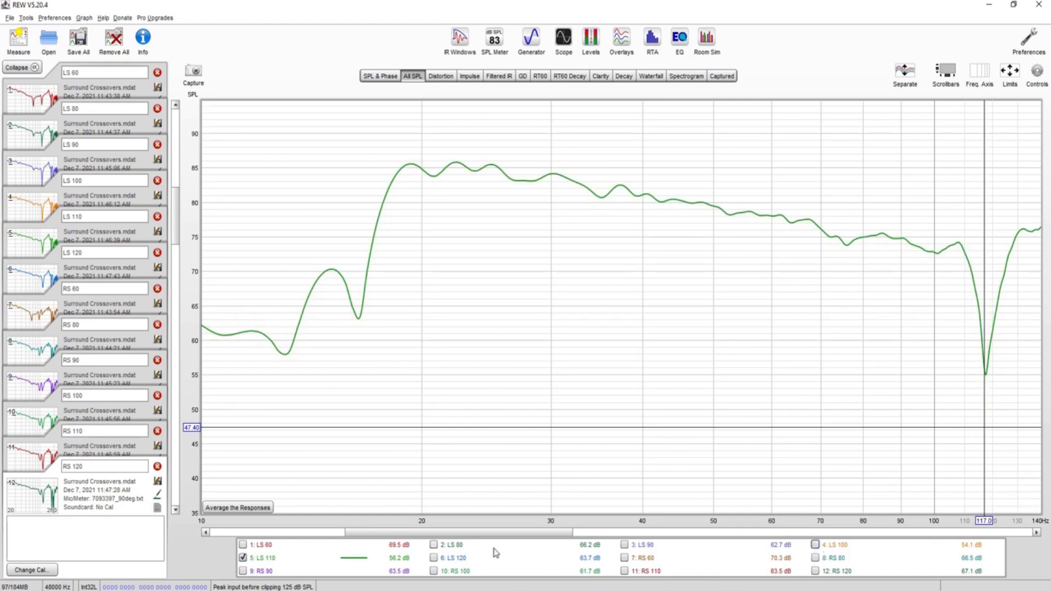
Step: Overlay LS 120 on LS 110, reading the 110–123 Hz dips, then hide LS 120
left_click(434, 559)
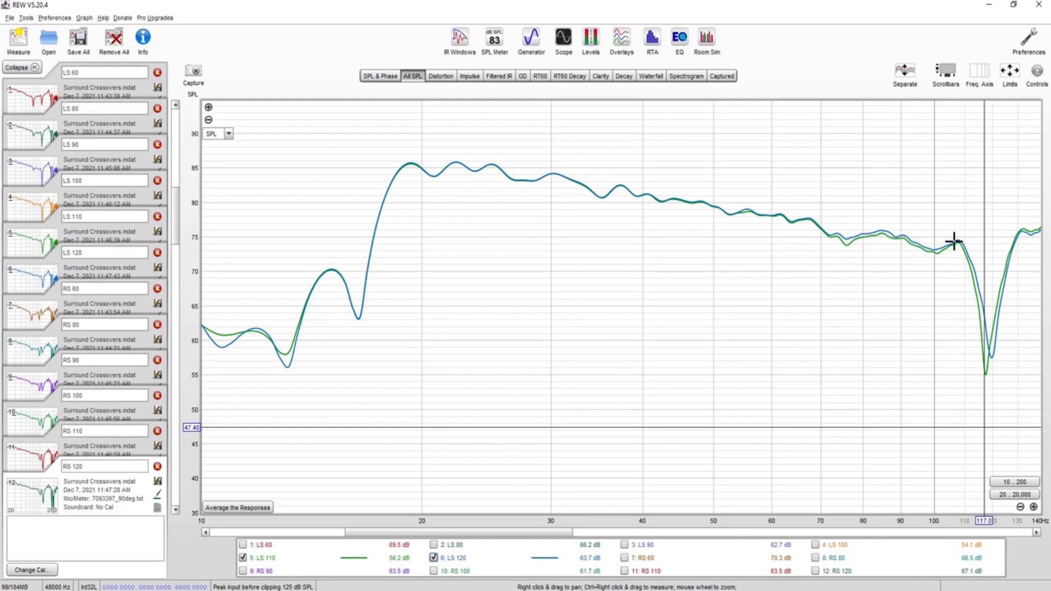
mouse_move(990, 349)
left_mouse_down()
mouse_move(1000, 360)
mouse_move(992, 356)
left_mouse_up()
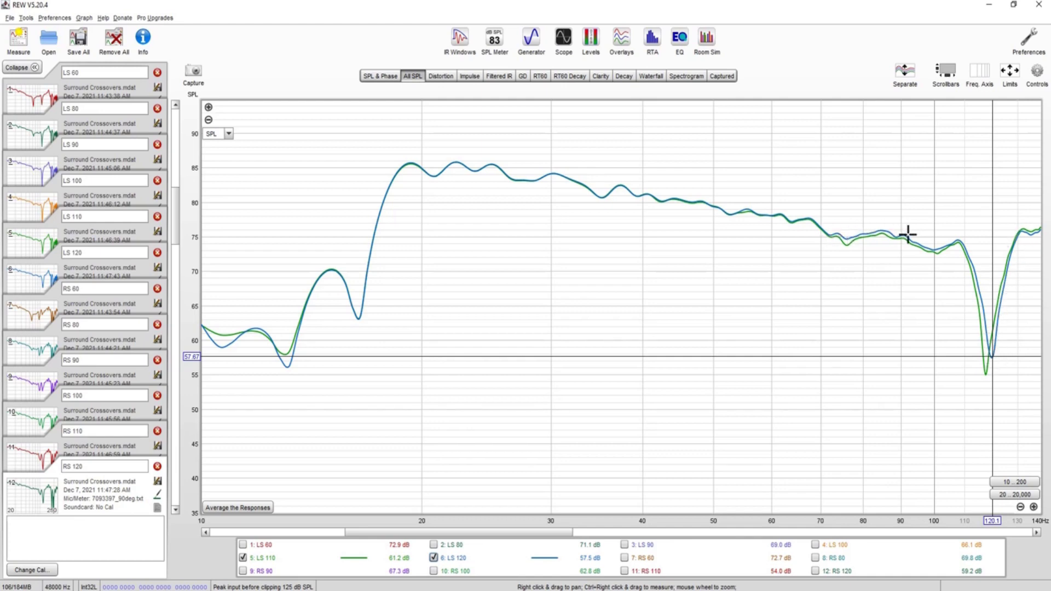
left_click_drag(966, 517, 967, 252)
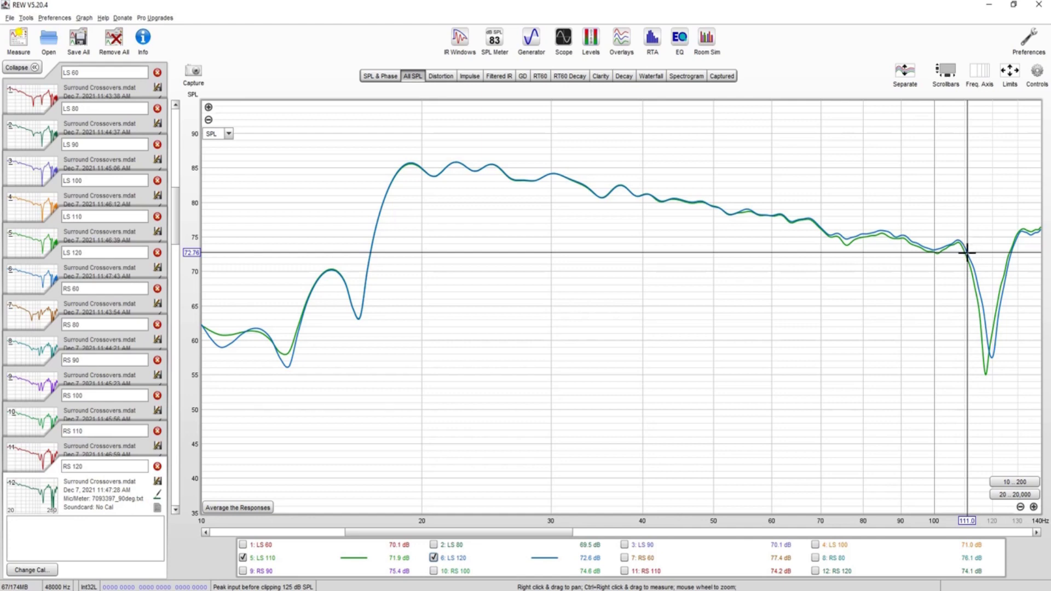
left_click_drag(988, 359, 991, 359)
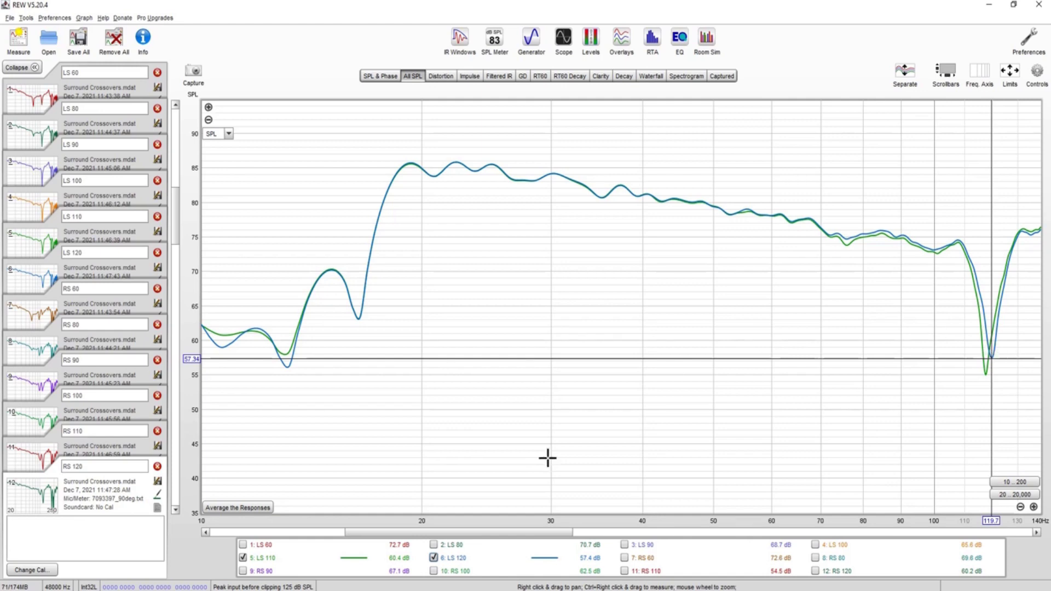
left_click(434, 558)
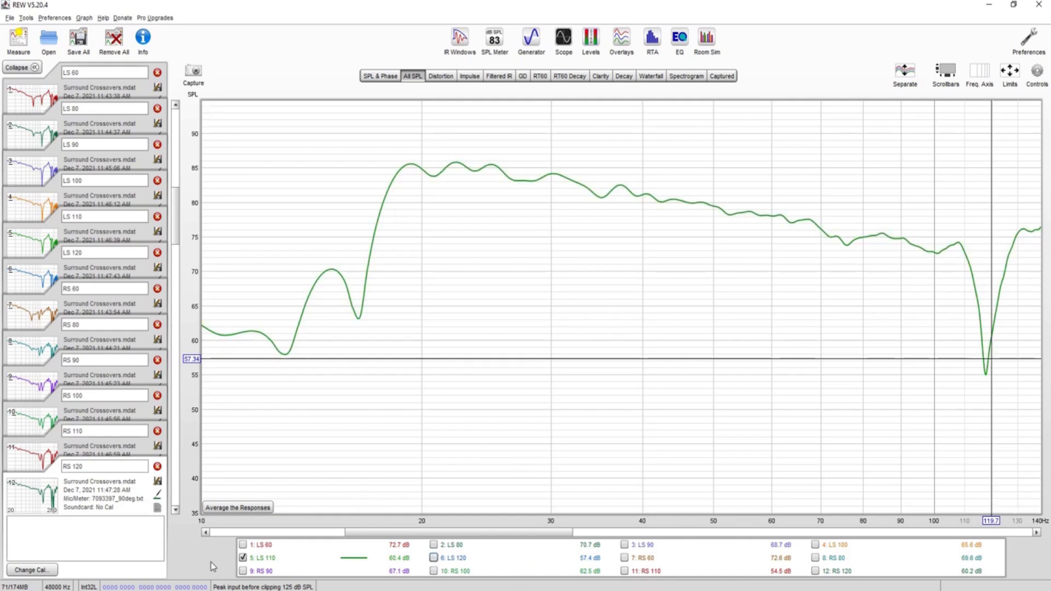
Step: Hide LS 110 and step through RS 60, 80, 90 and 100 in adjacent pairs
left_click(253, 559)
left_click(624, 558)
left_click(815, 558)
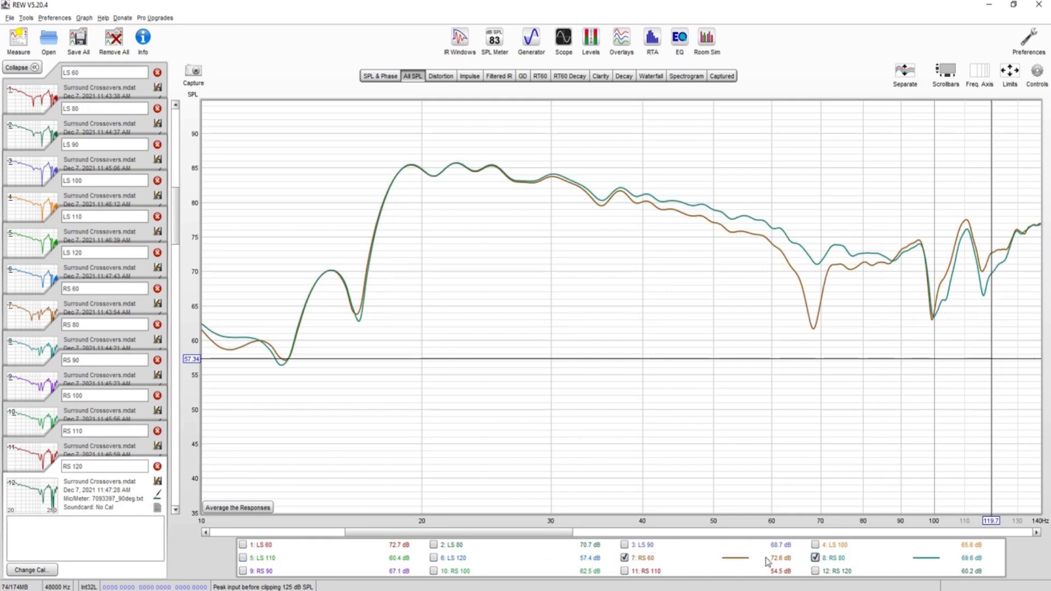
left_click(625, 558)
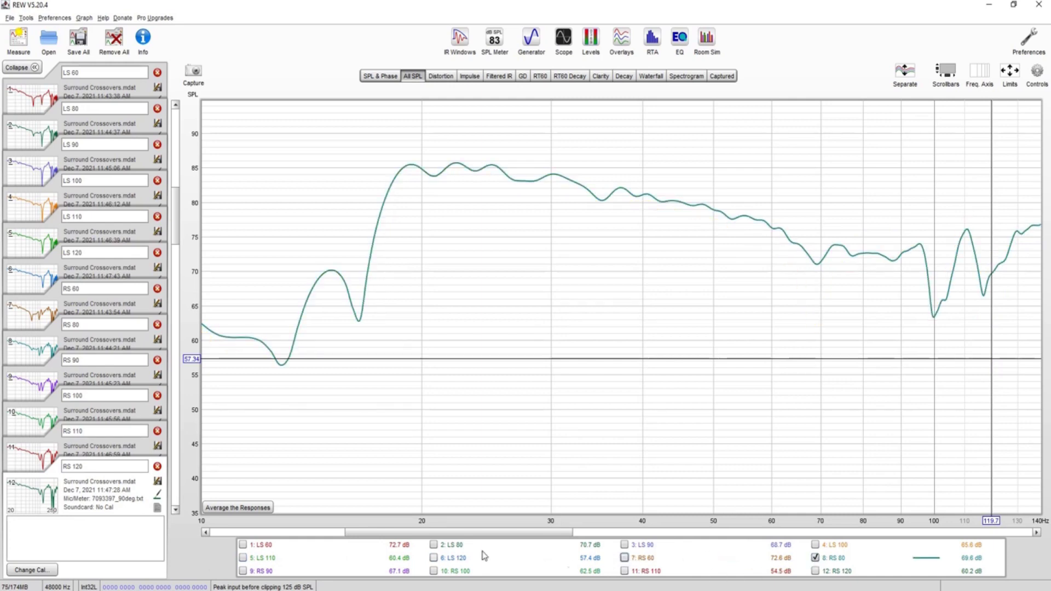
left_click(243, 571)
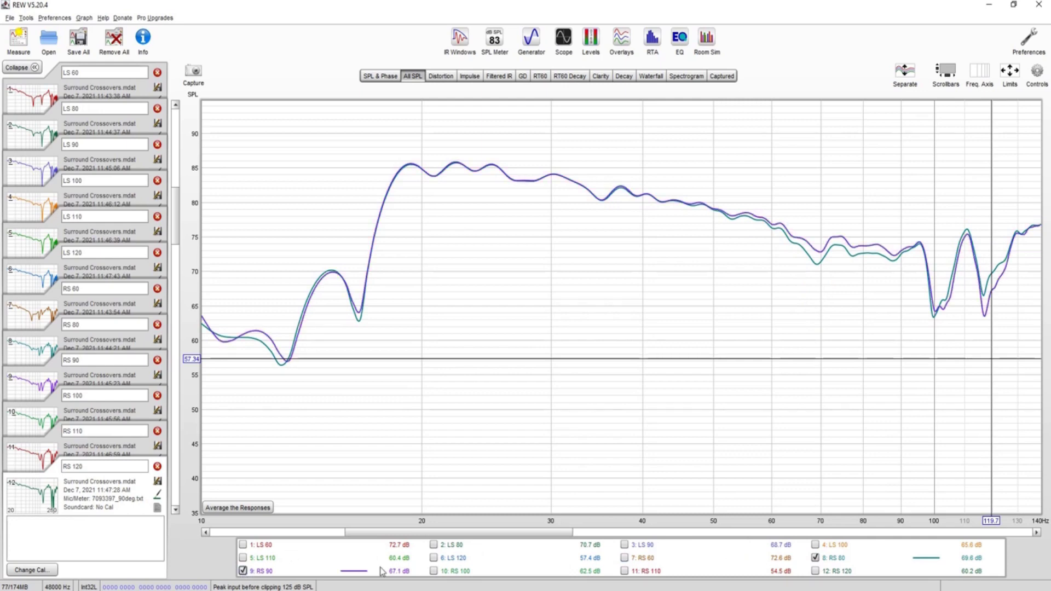
left_click(815, 558)
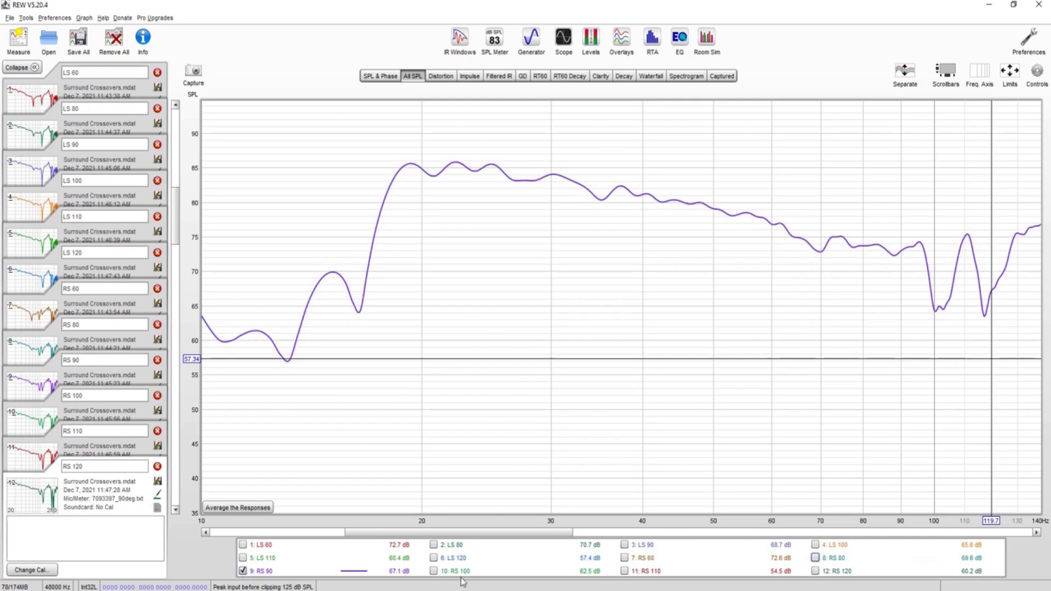
left_click(434, 571)
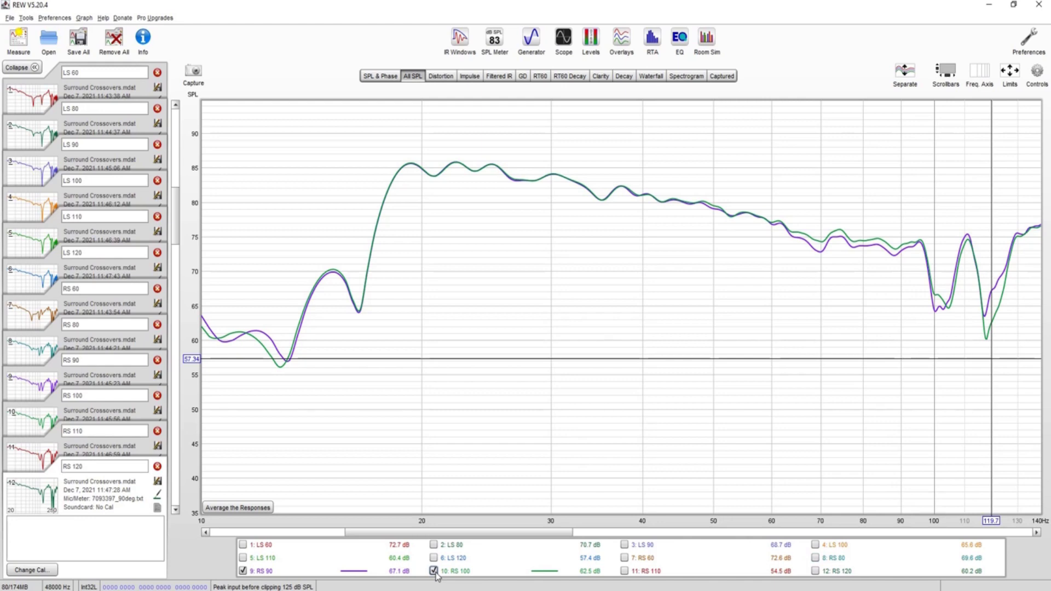
left_click(243, 571)
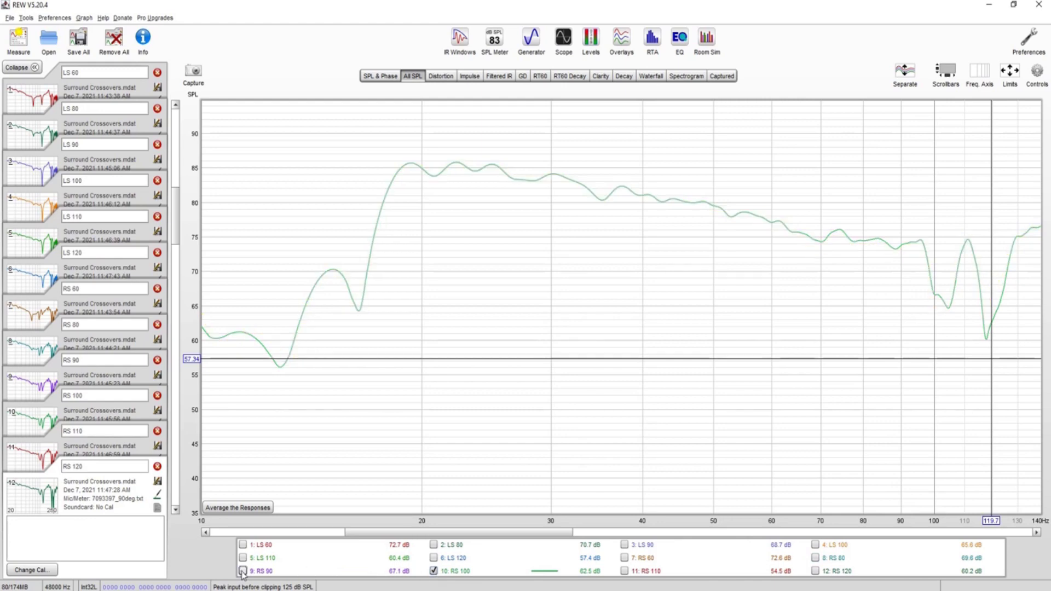
Step: Compare RS 110 with RS 100 and RS 120 at the 111 Hz peak, then hide RS 120
left_click(625, 572)
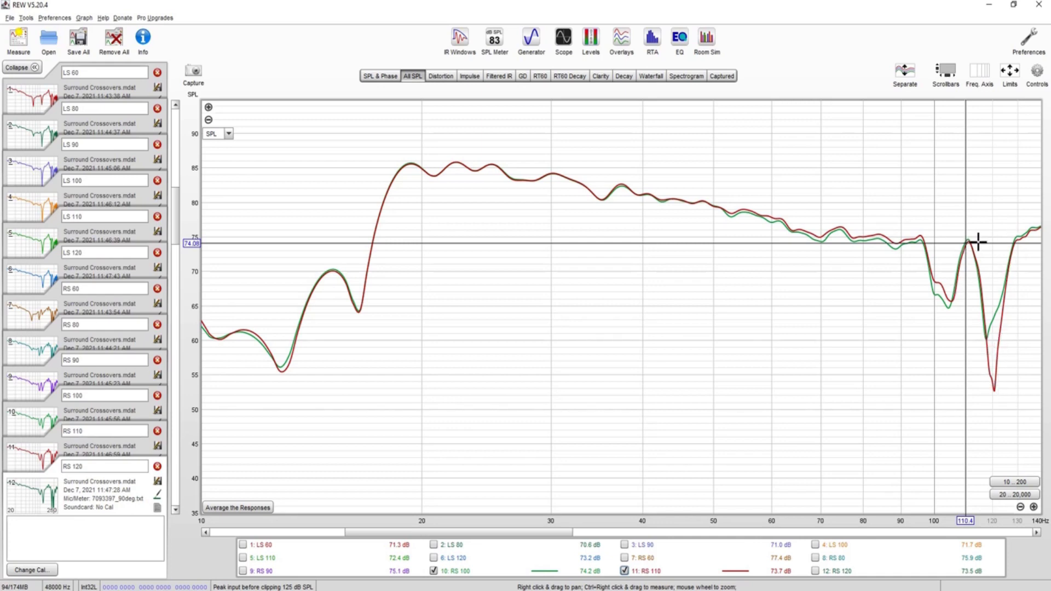
left_click(433, 571)
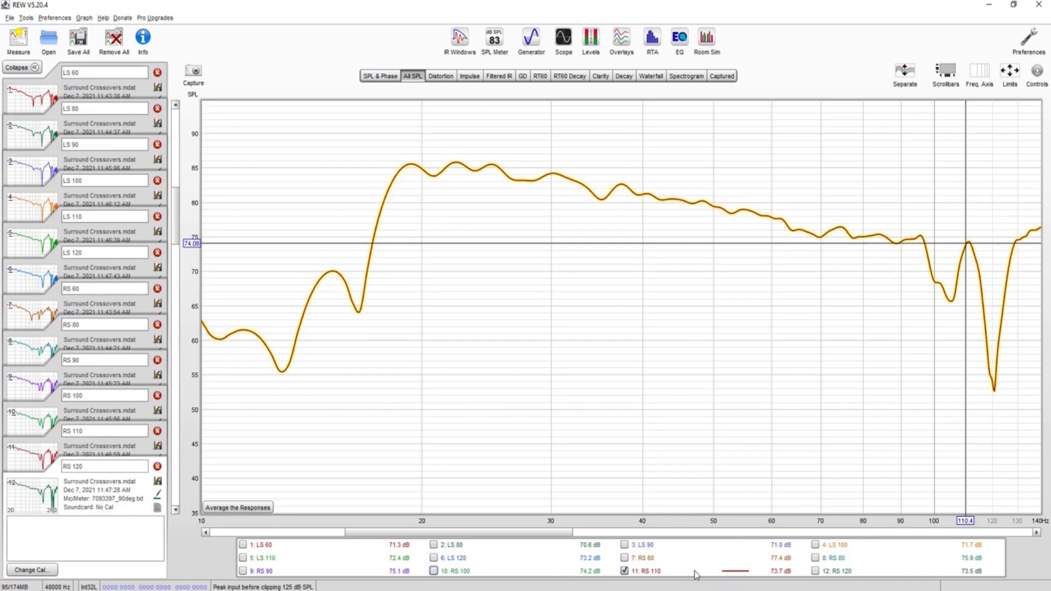
left_click(815, 571)
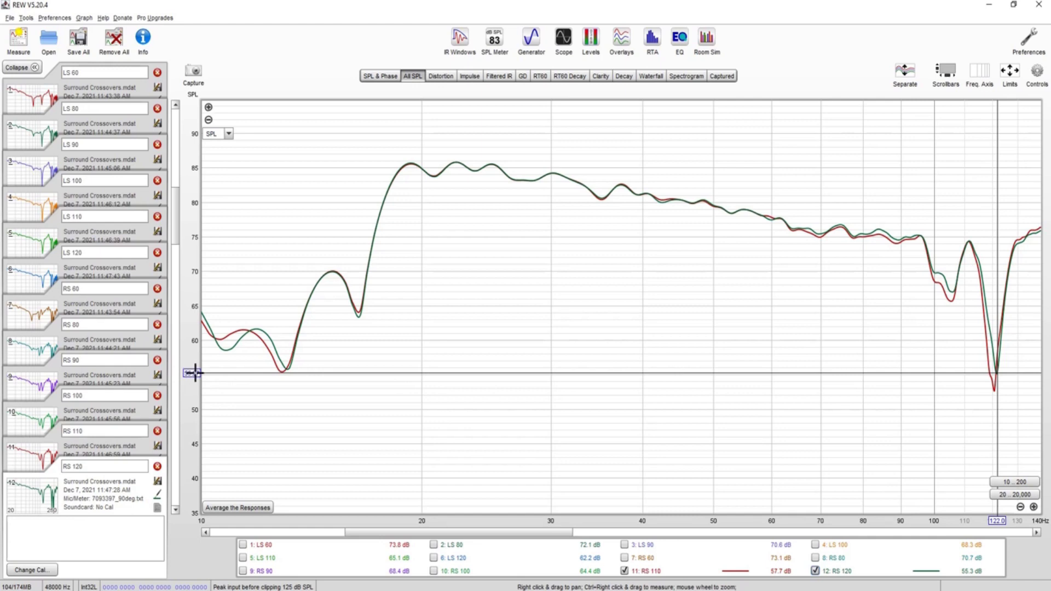
left_click(967, 250)
left_click(966, 243)
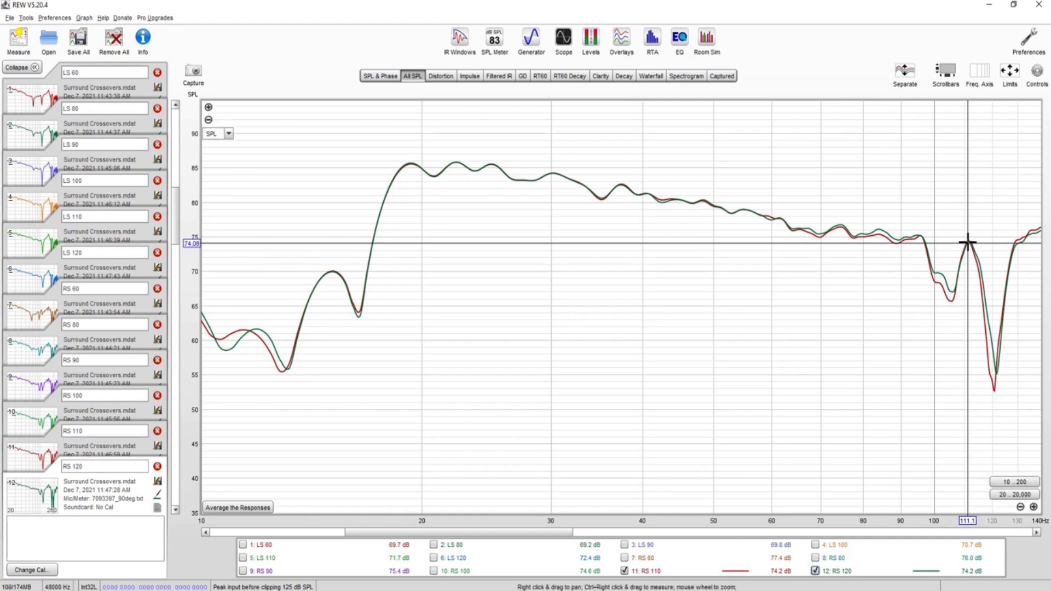
left_click(815, 571)
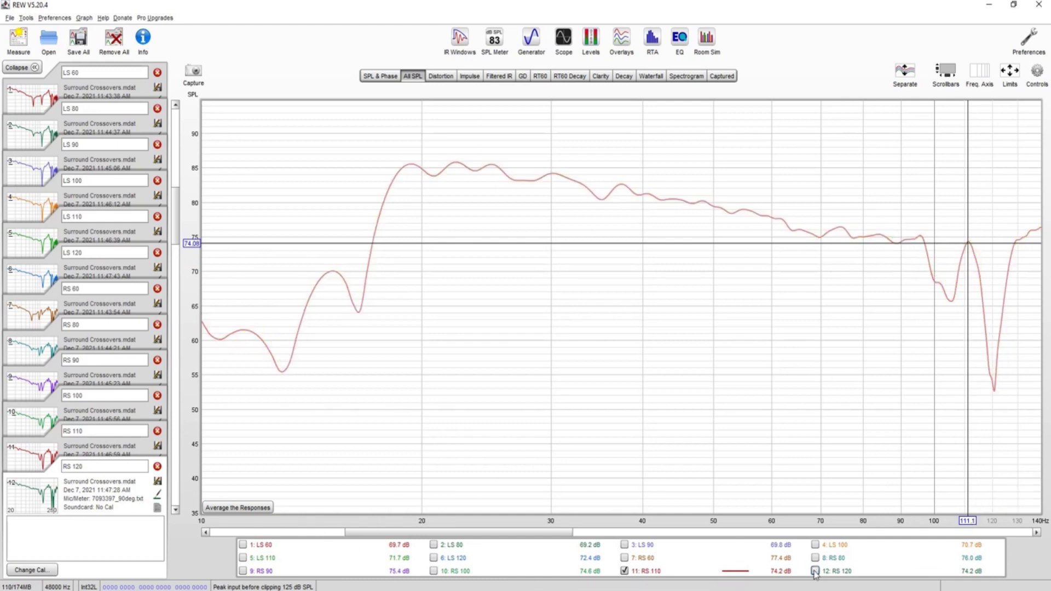
Step: Overlay LS 110 and LS 80 on RS 110 at 110.4 Hz, then remove all measurements
left_click(268, 559)
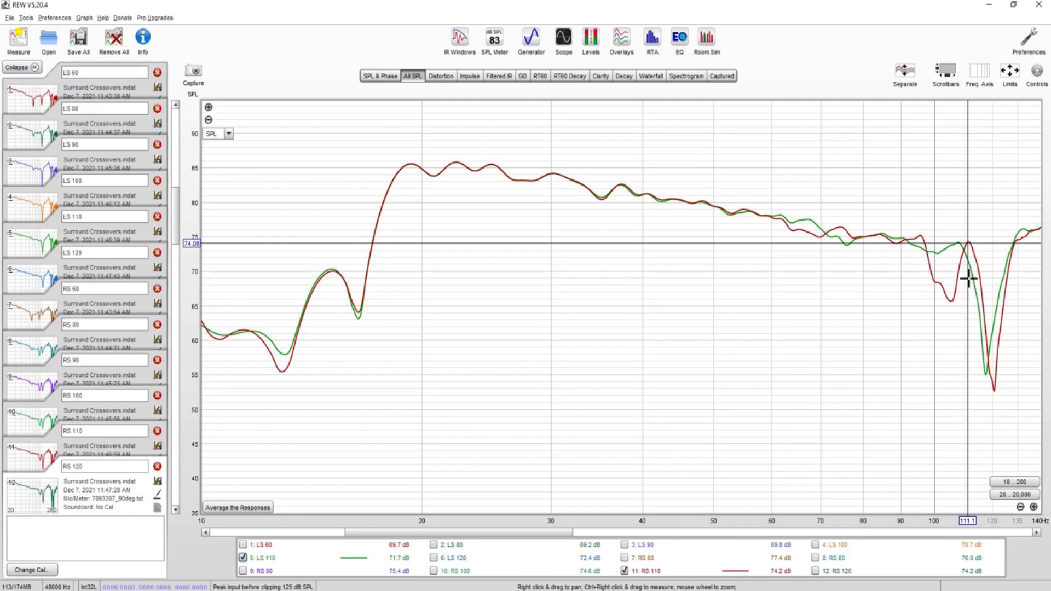
left_click(966, 243)
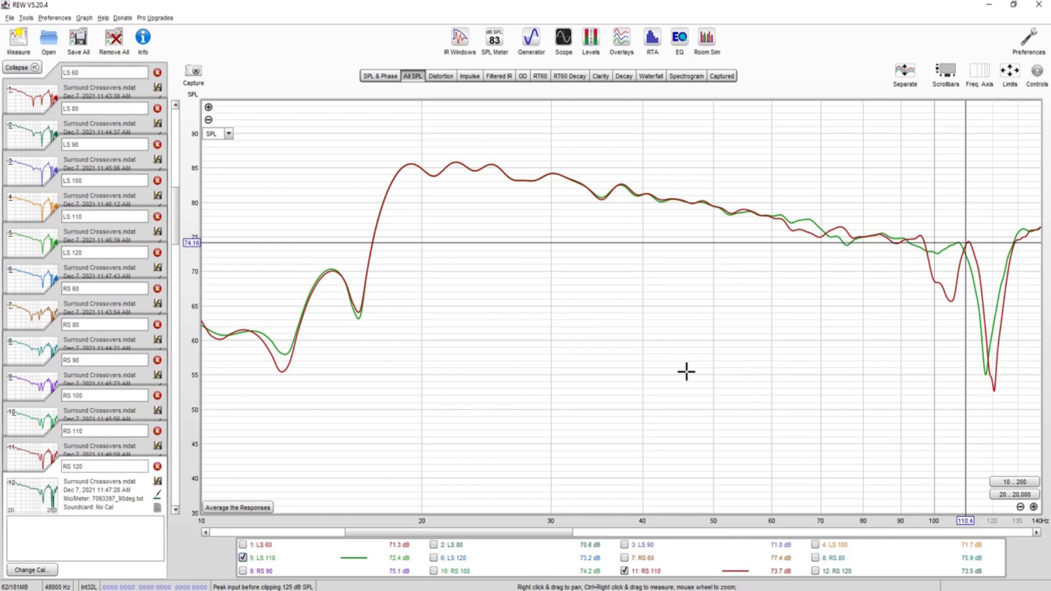
left_click(434, 545)
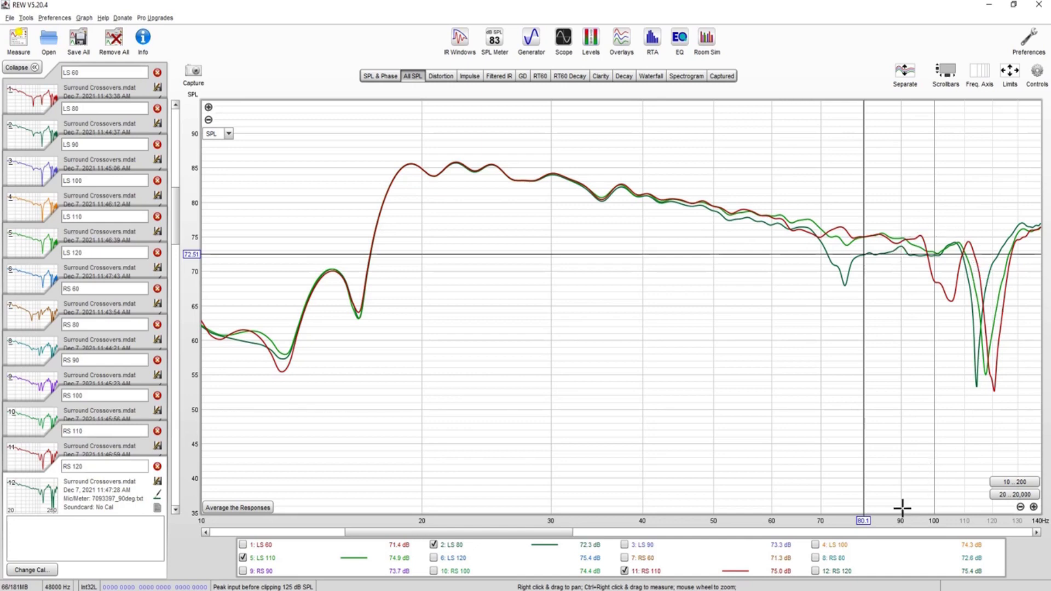
key("ctrl+shift+Delete")
left_click(119, 344)
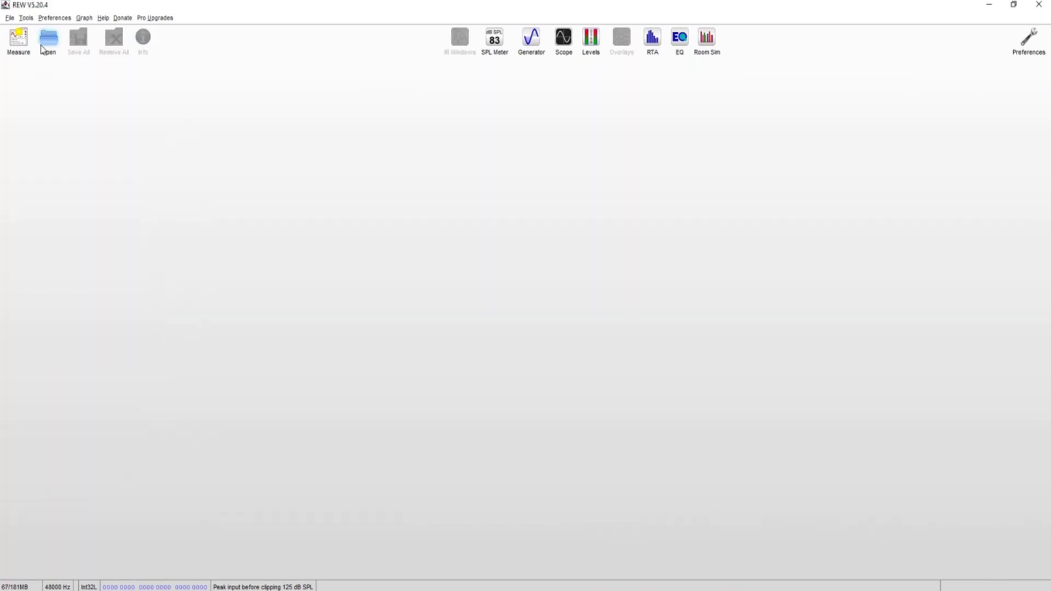
Step: Load Main Crossovers.mdat and clear all curve selections
left_click(48, 41)
double_click(335, 255)
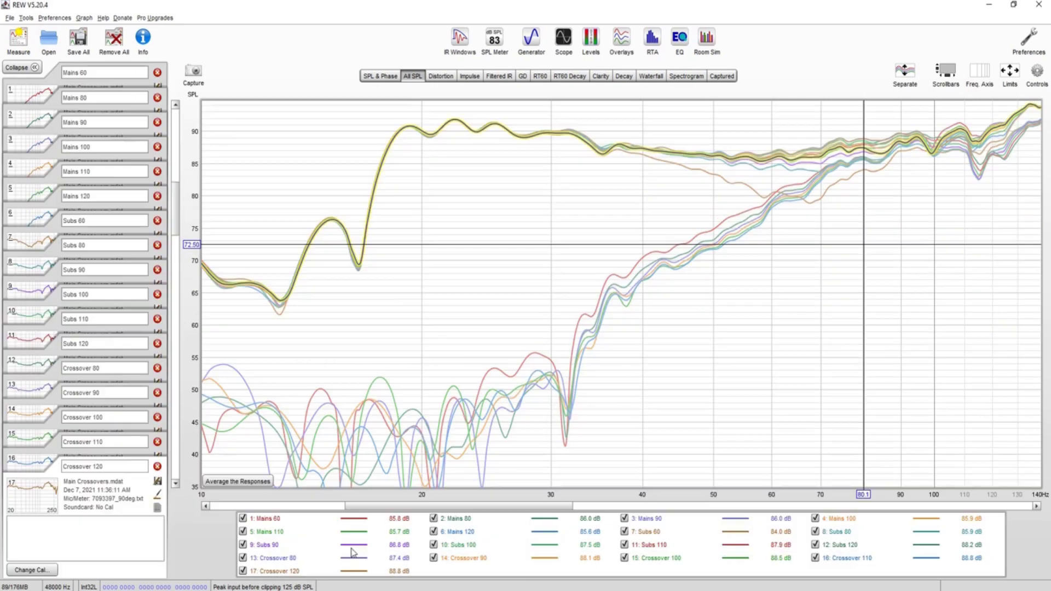
right_click(515, 572)
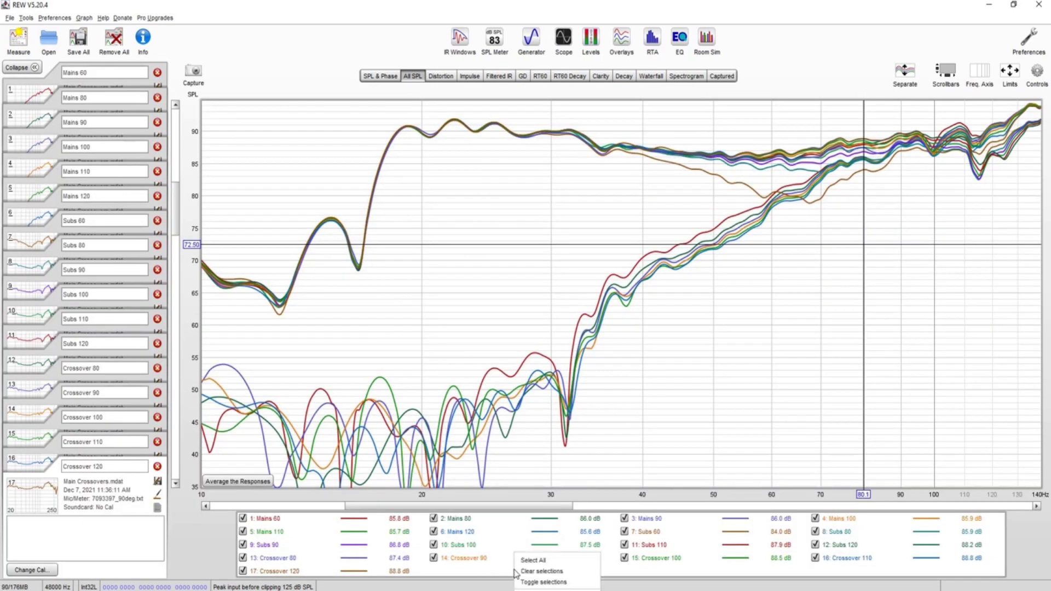
left_click(572, 571)
Step: Overlay Crossover 110 and Crossover 80, then remove all measurements
left_click(815, 558)
scroll(564, 330, "up", 3)
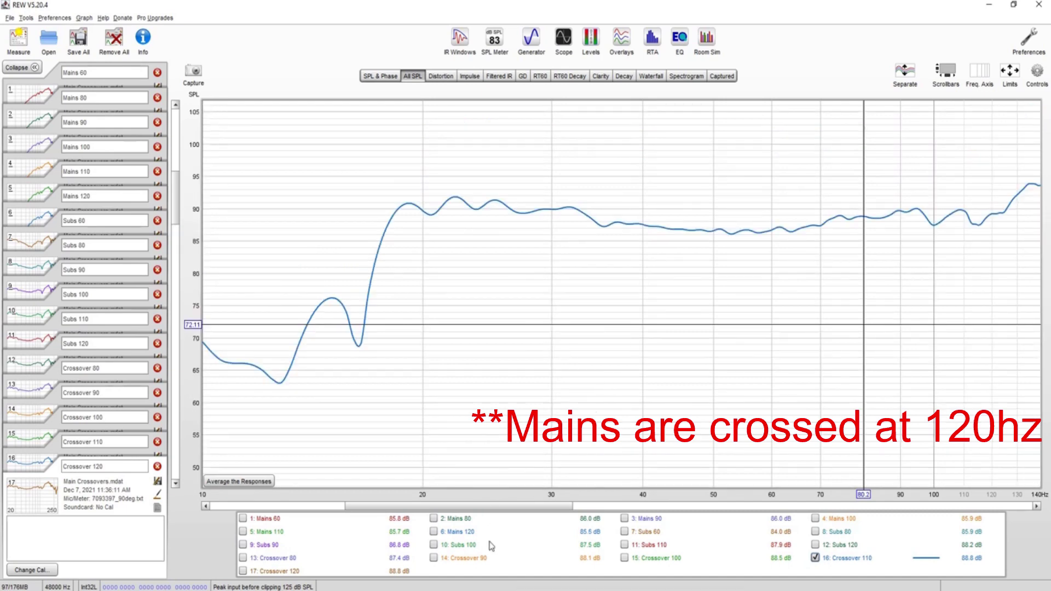
left_click(242, 558)
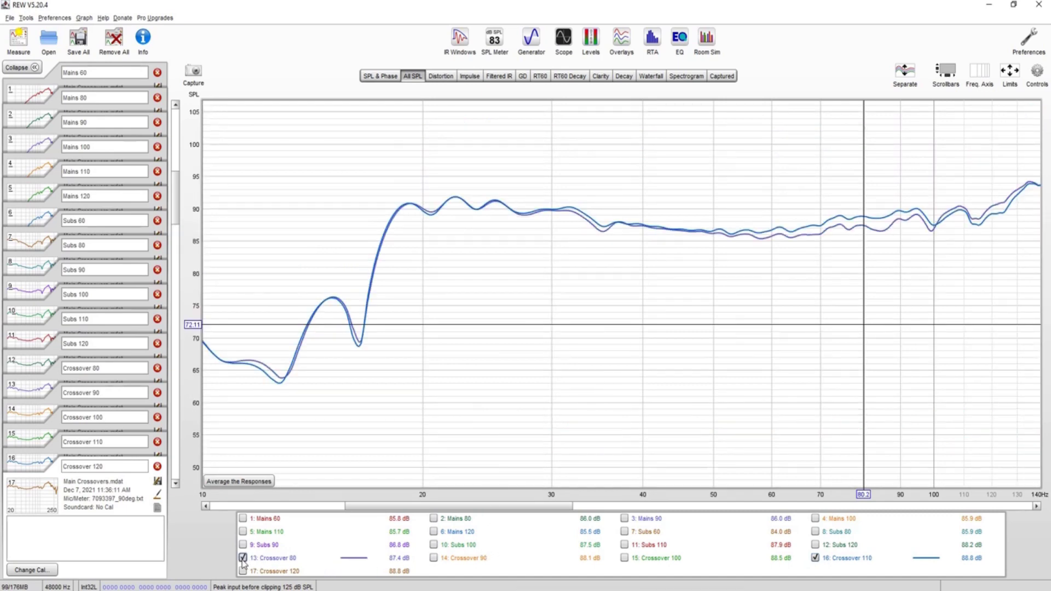
mouse_move(647, 378)
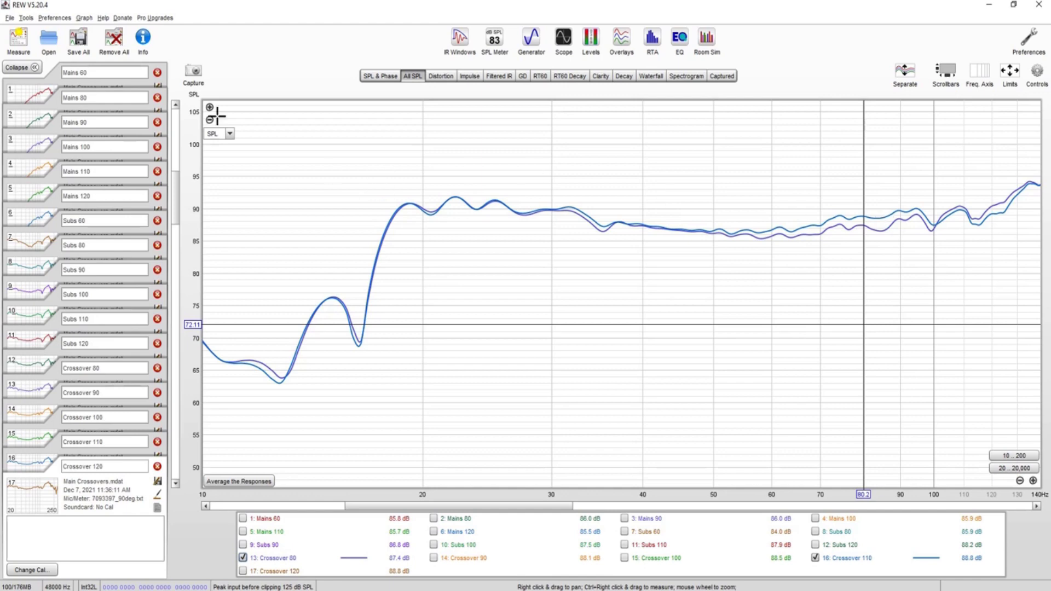
left_click(113, 40)
left_click(118, 345)
Step: Open Center Crossovers.mdat, clear all curves, and display only Center 120 and Center 80
left_click(49, 39)
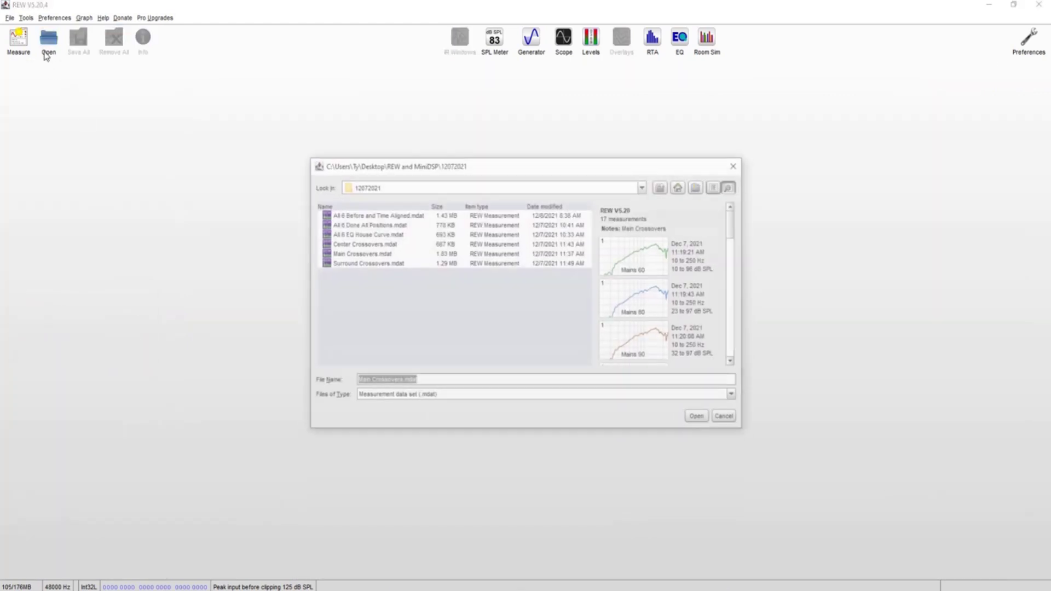
double_click(348, 245)
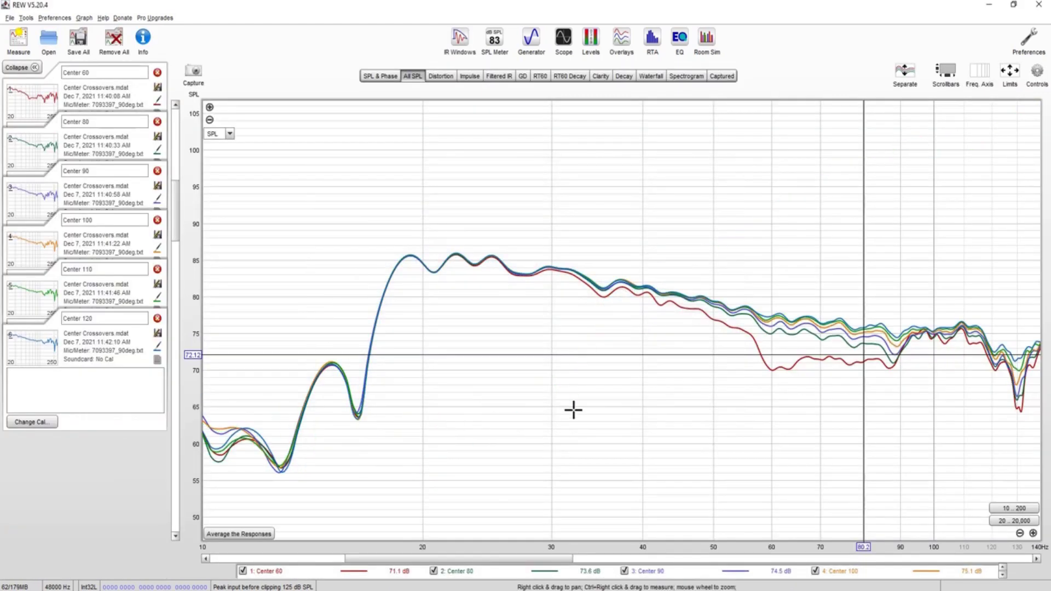
right_click(529, 566)
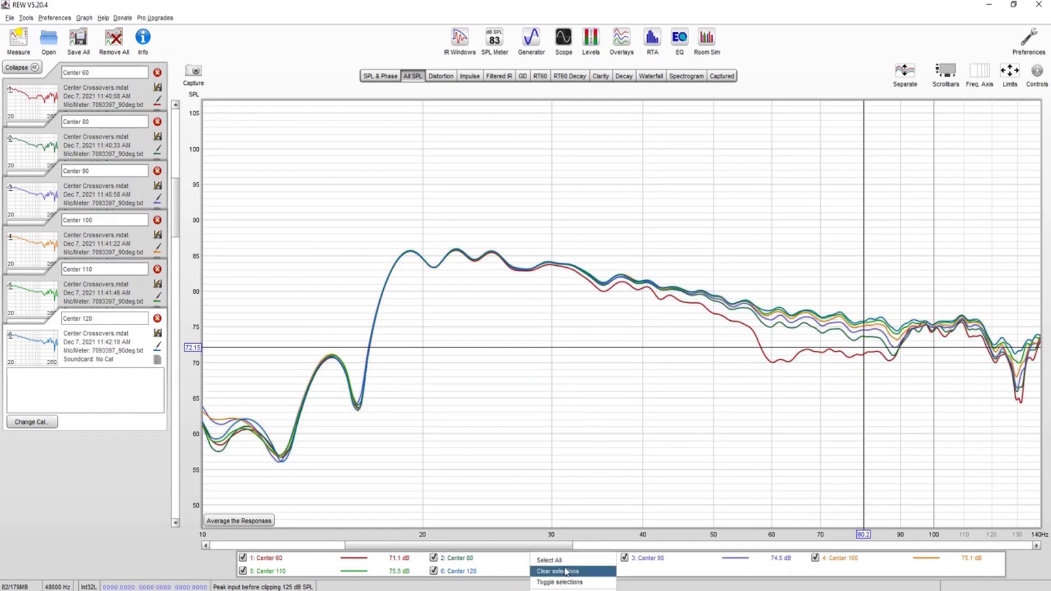
left_click(591, 579)
left_click(433, 571)
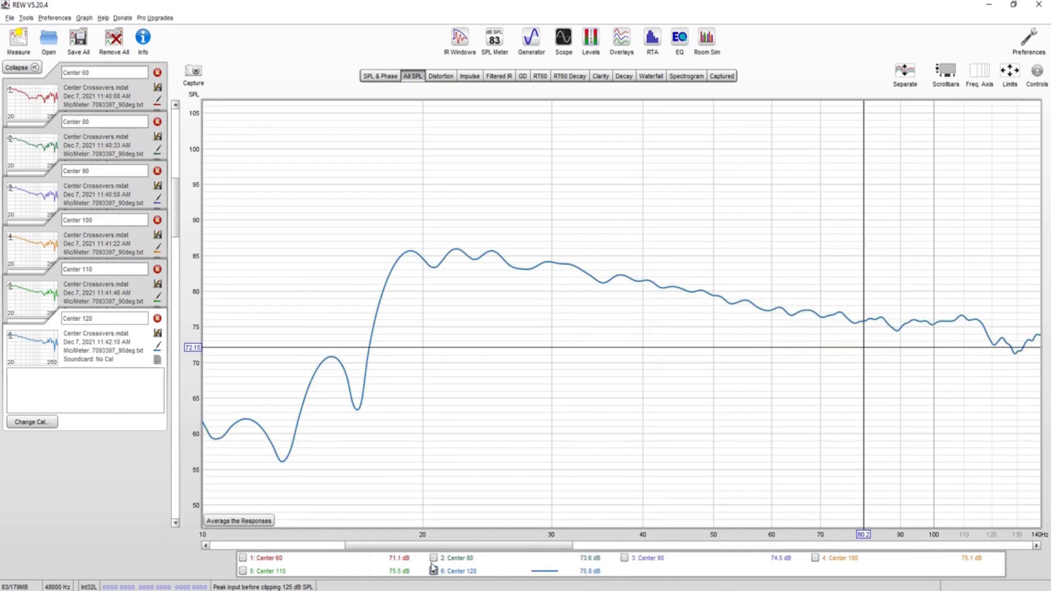
left_click(433, 558)
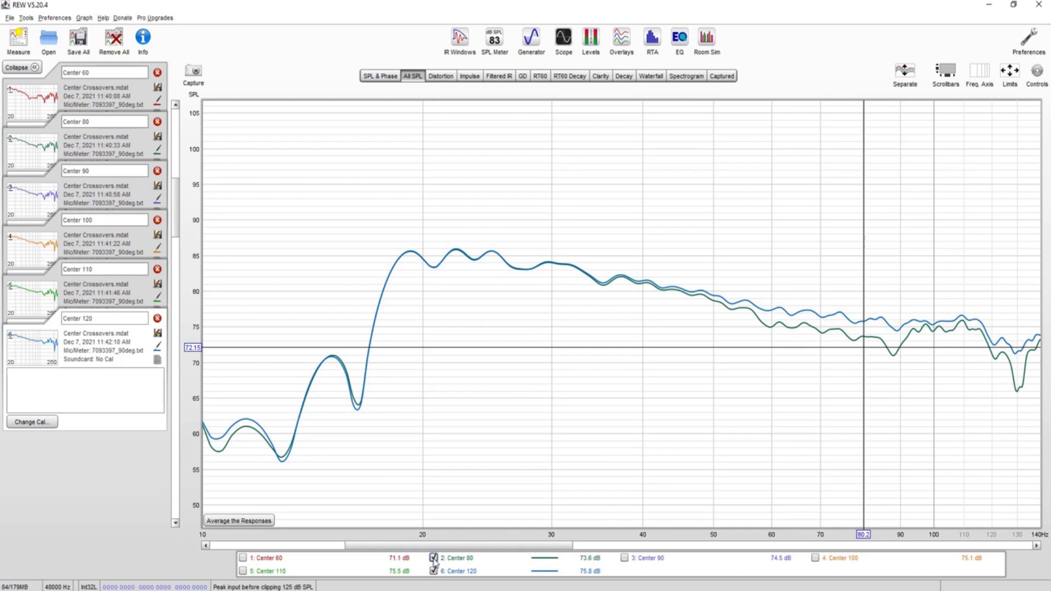